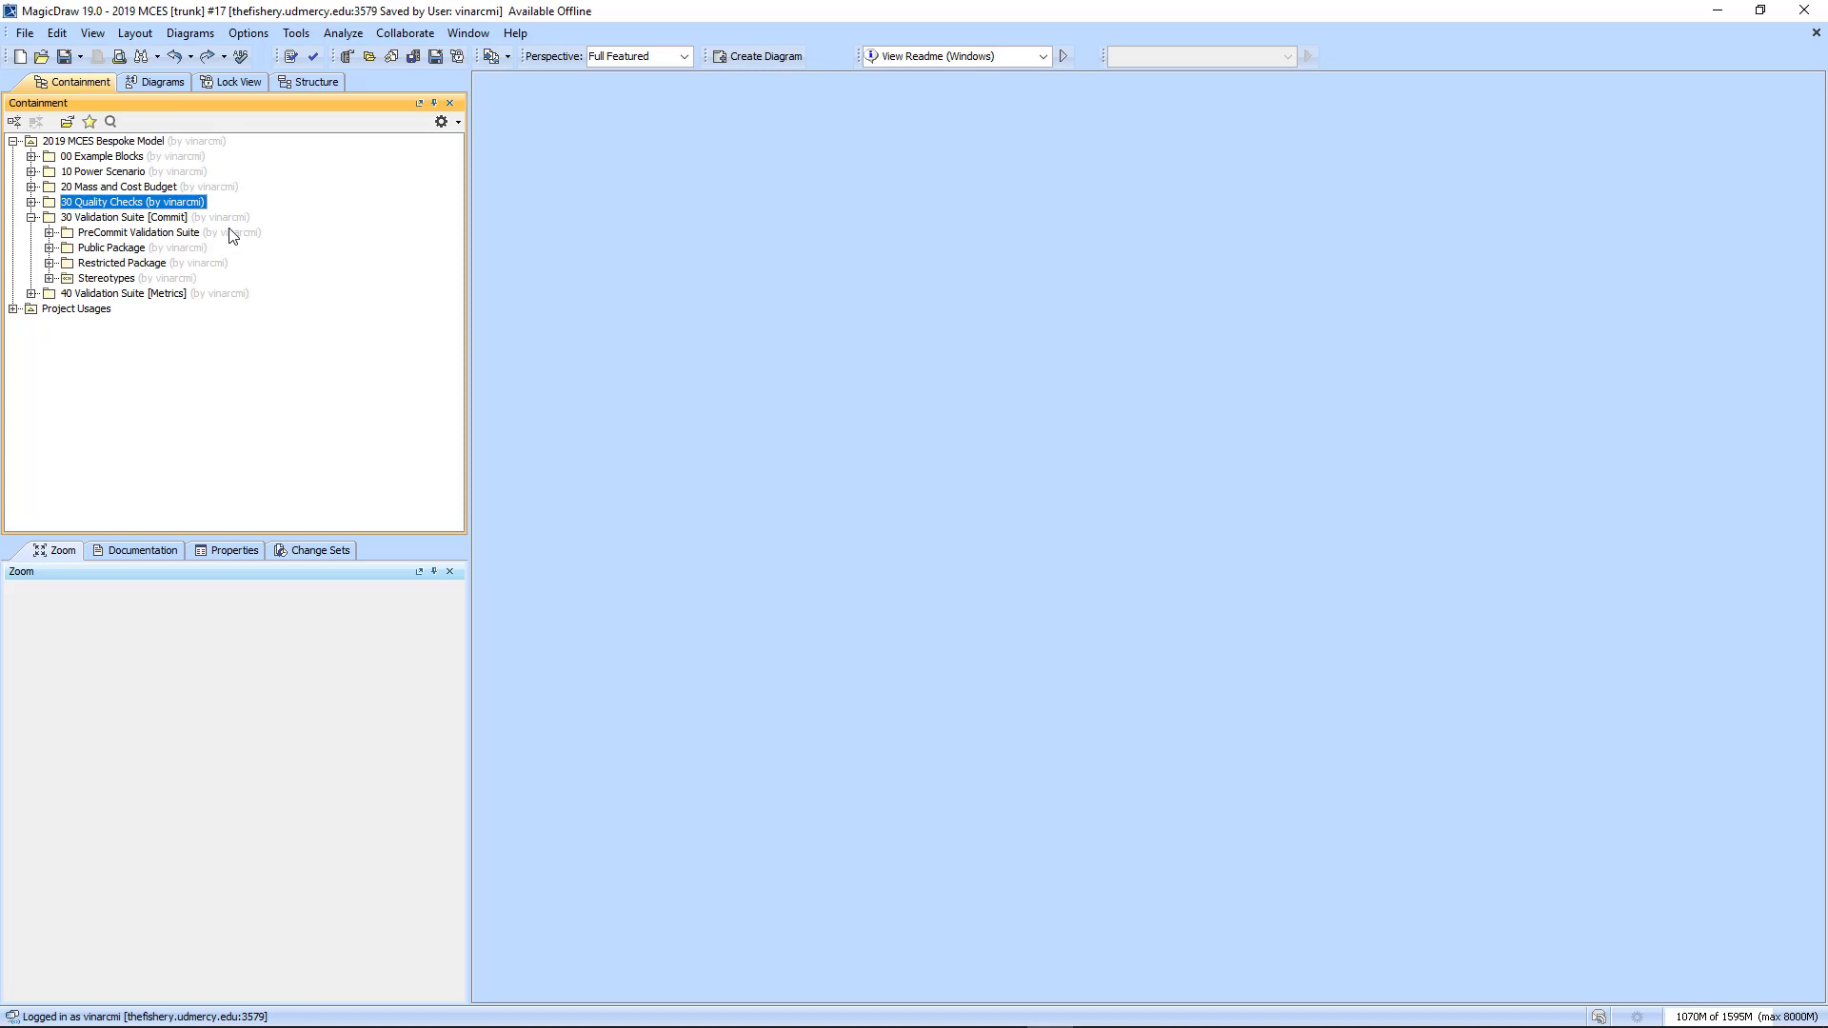
Expand the PreCommit Validation Suite, Public Package, Restricted Package and Stereotypes in the containment tree to inspect their contents.
left_click(49, 233)
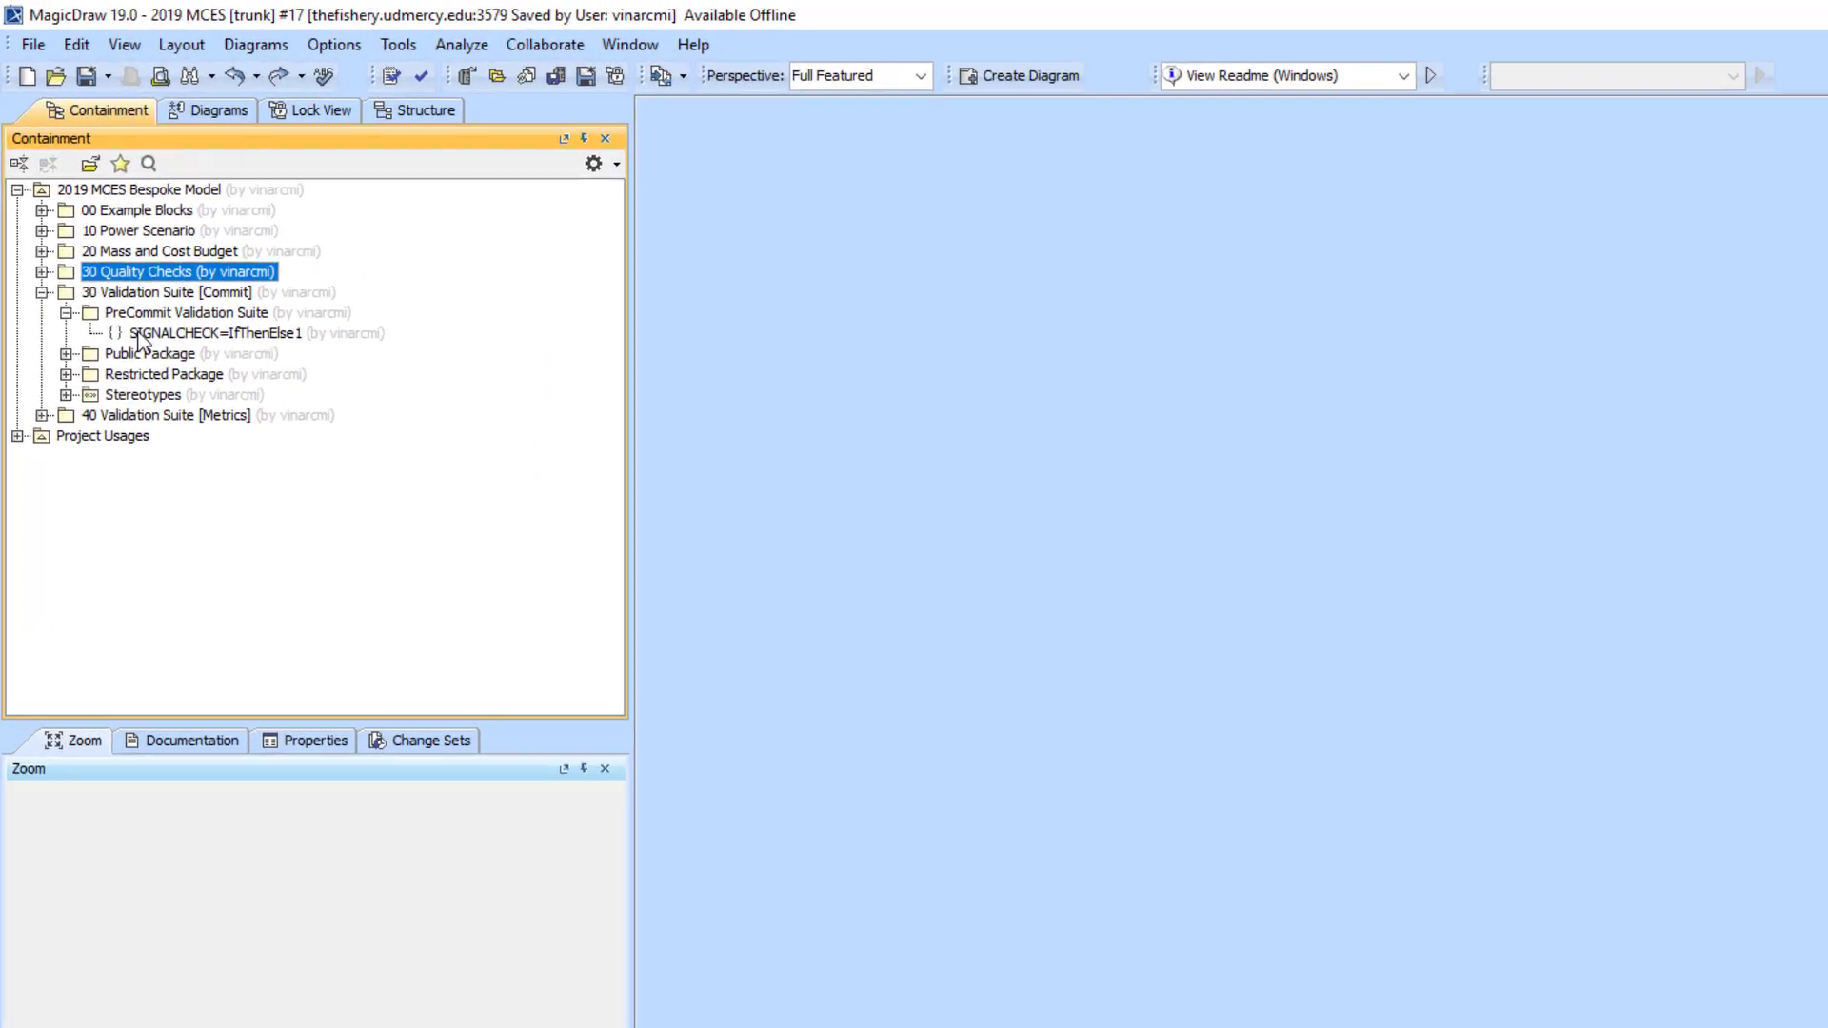
left_click(94, 505)
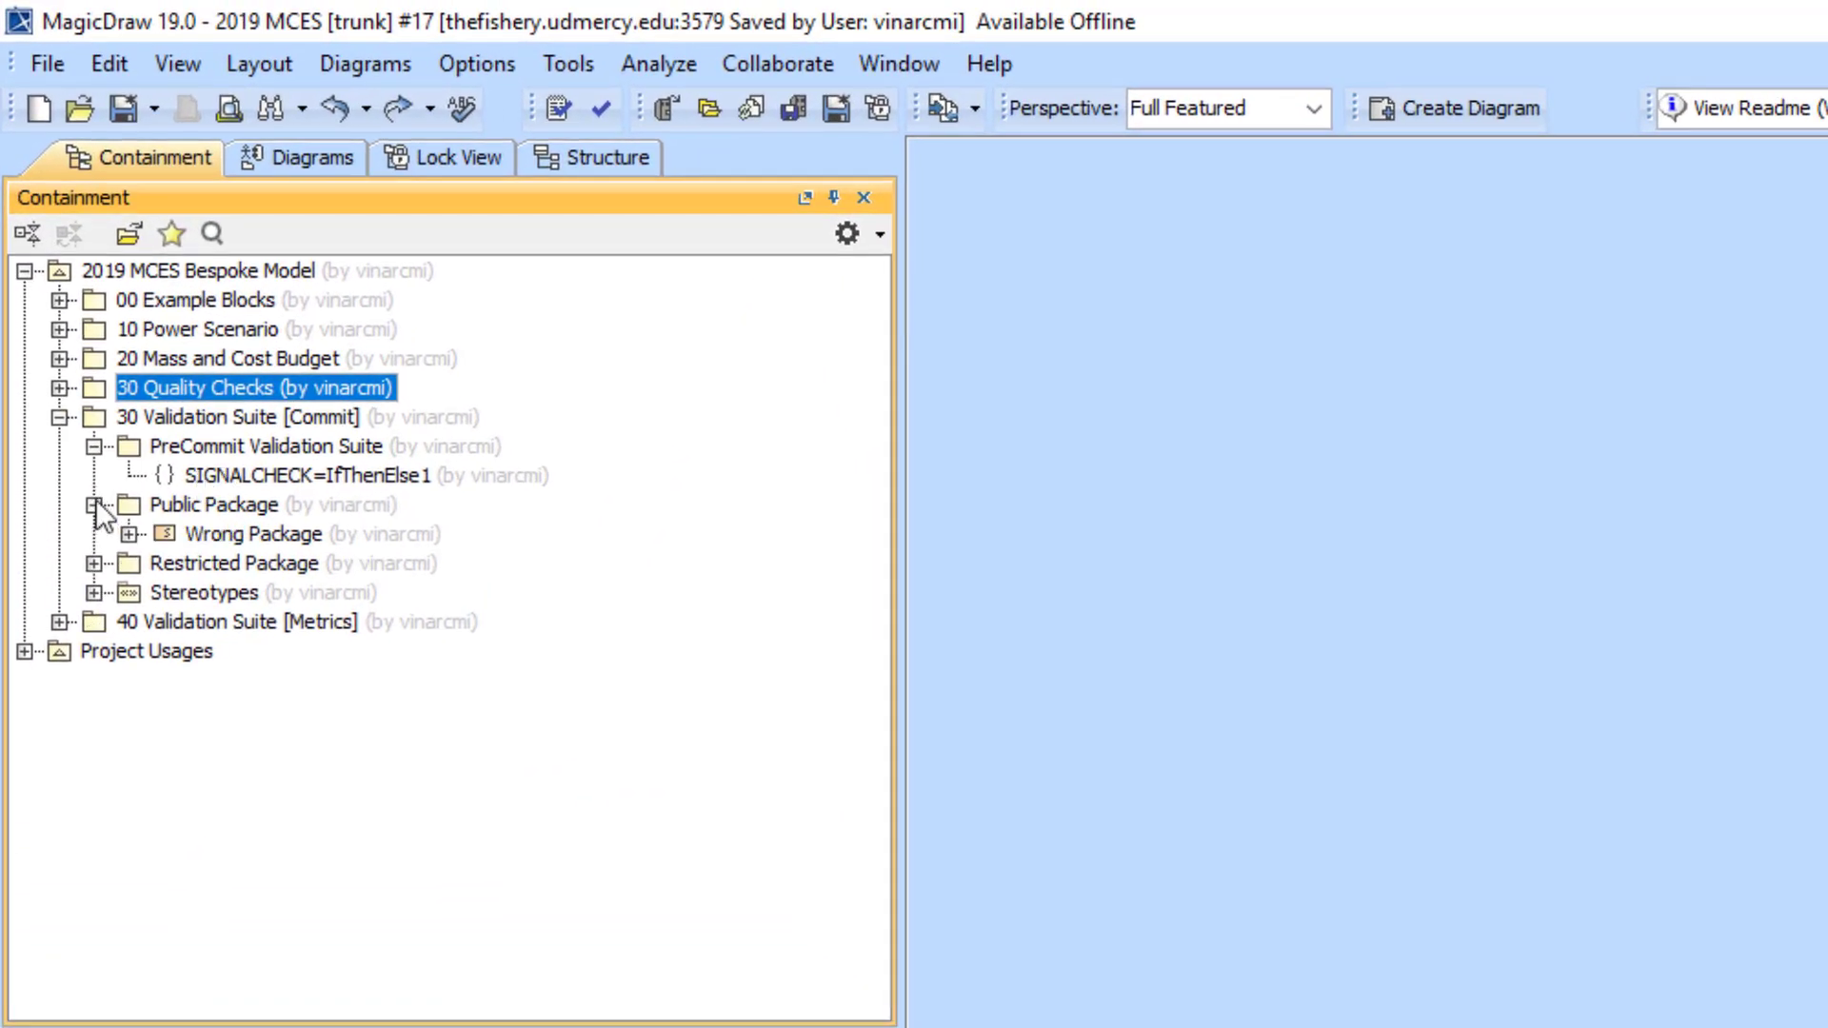
left_click(93, 563)
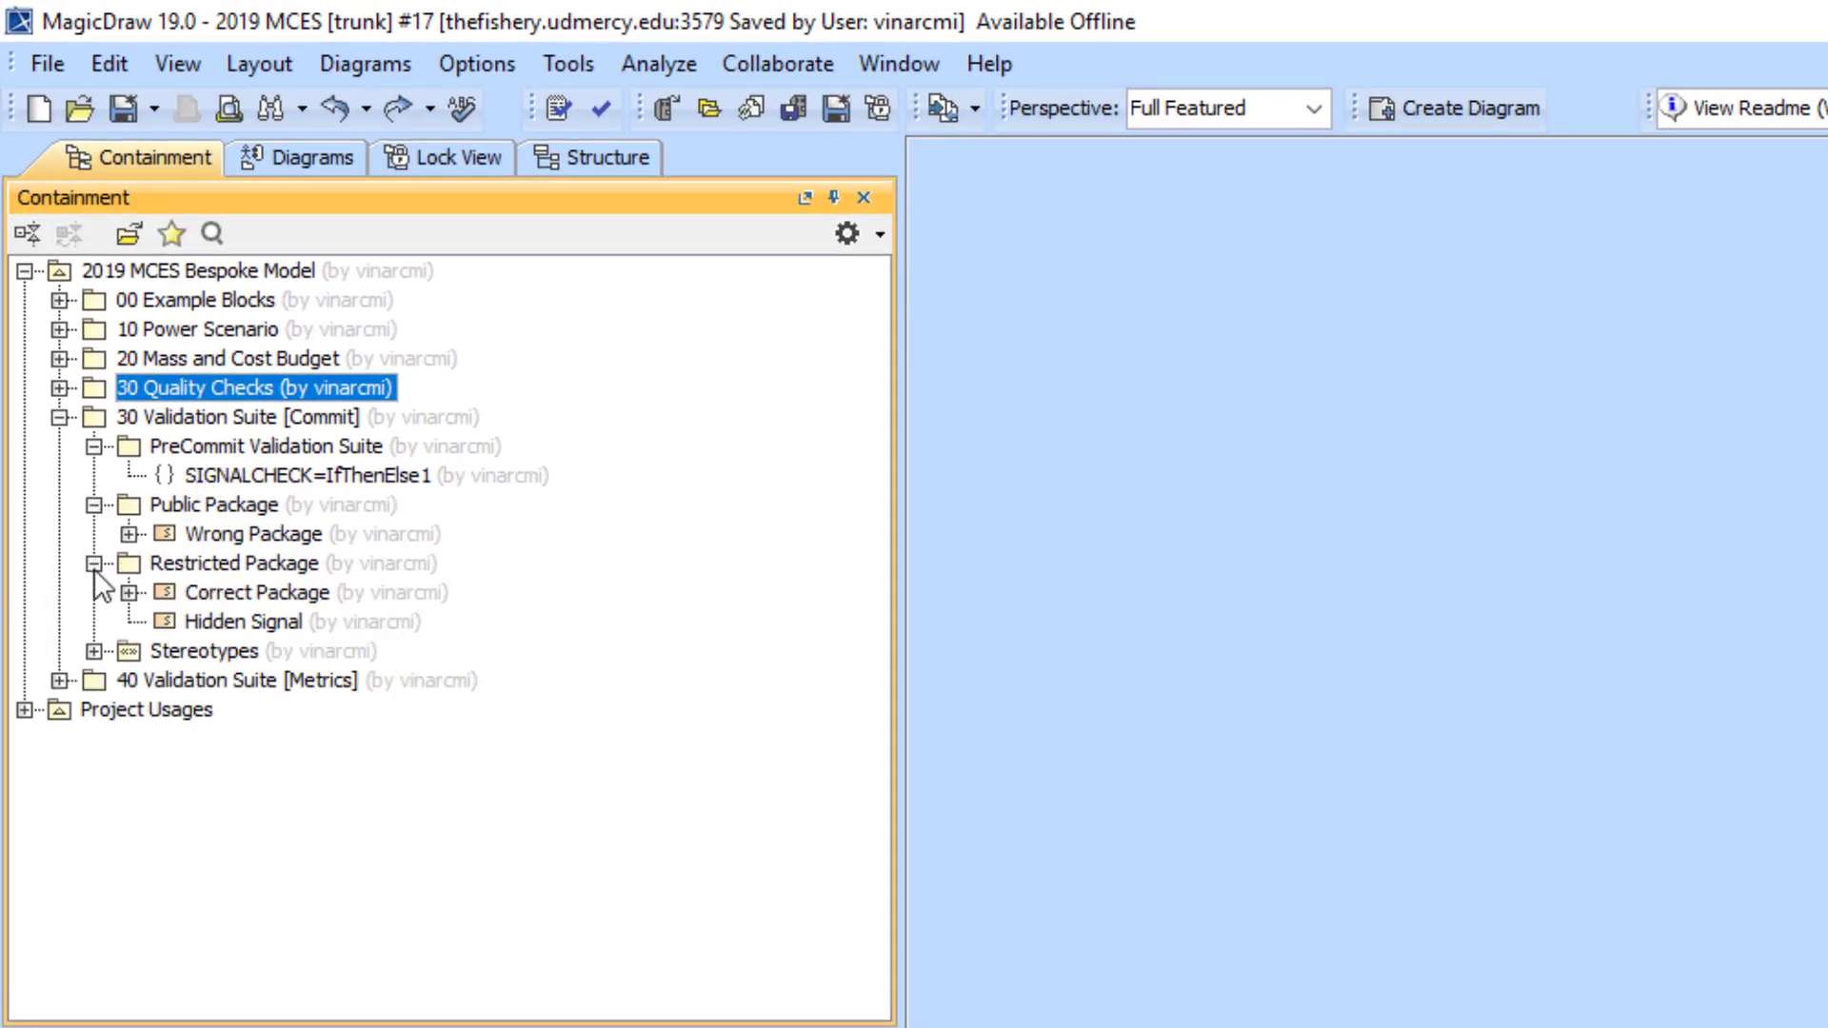
left_click(94, 651)
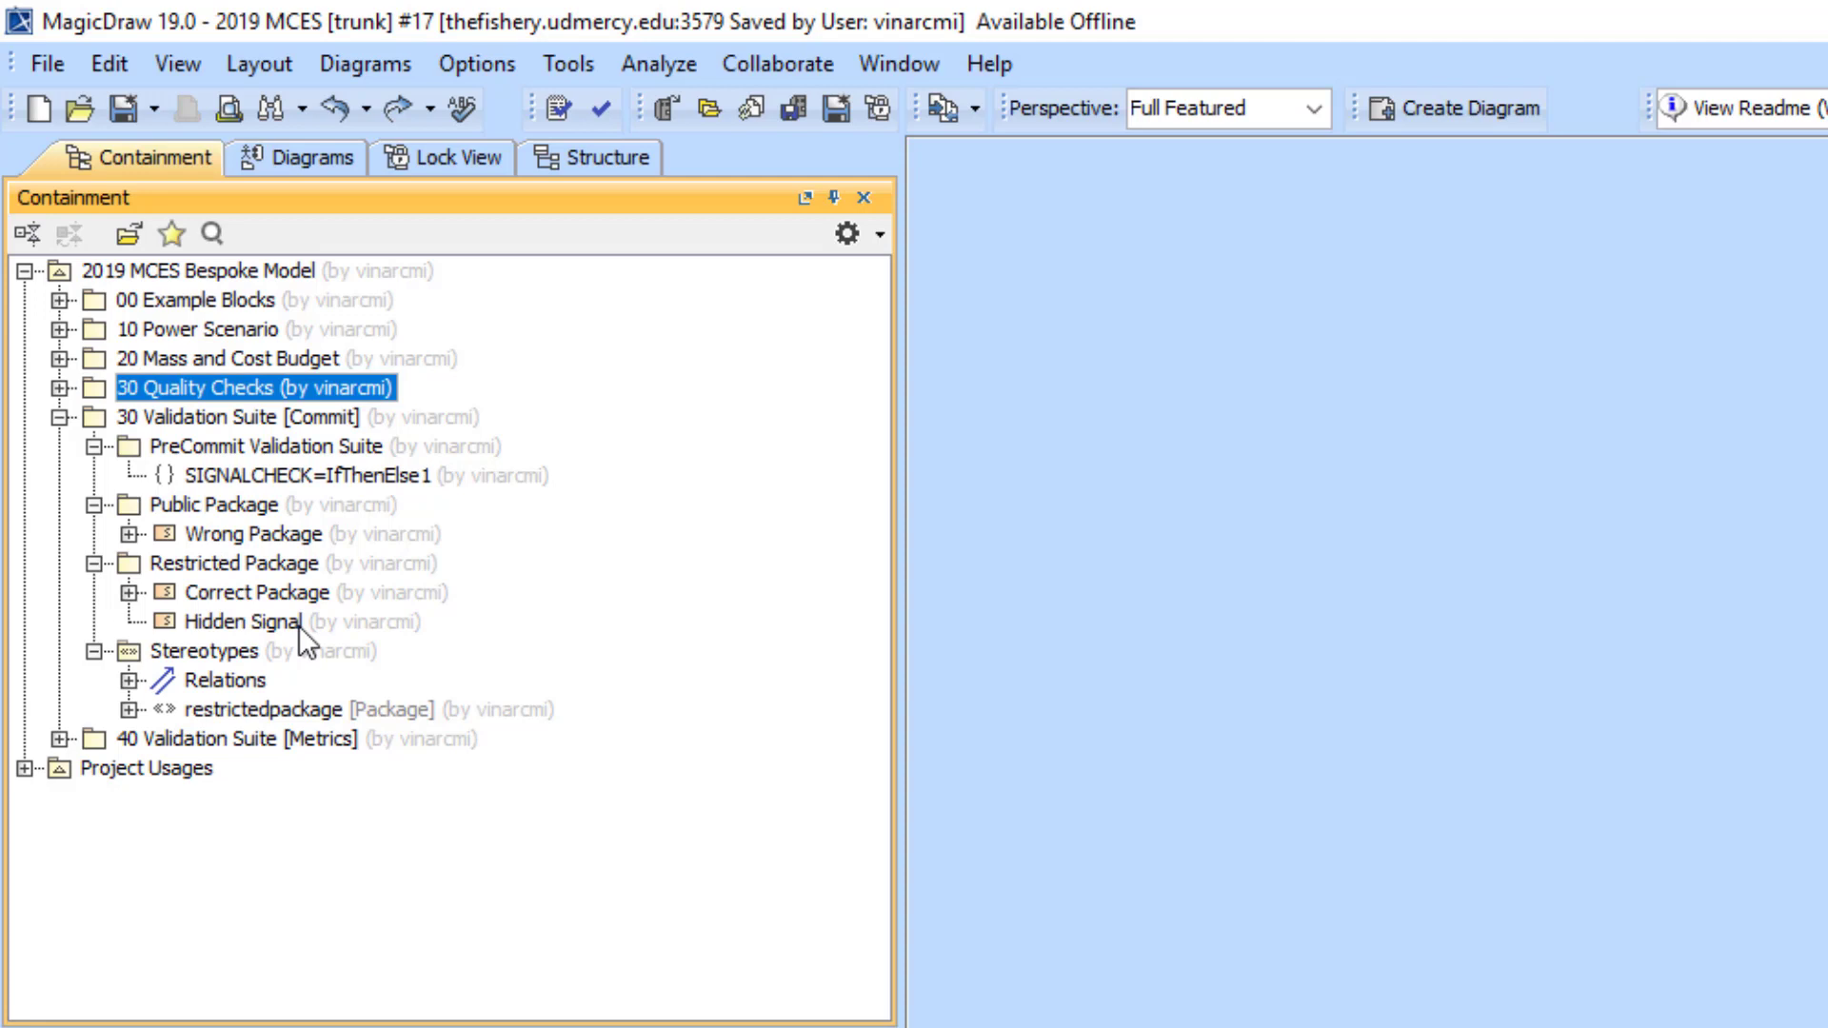
Examine the generalization relations of the Correct Package and Wrong Package signals, along with the Hidden Signal element.
left_click(127, 592)
left_click(164, 621)
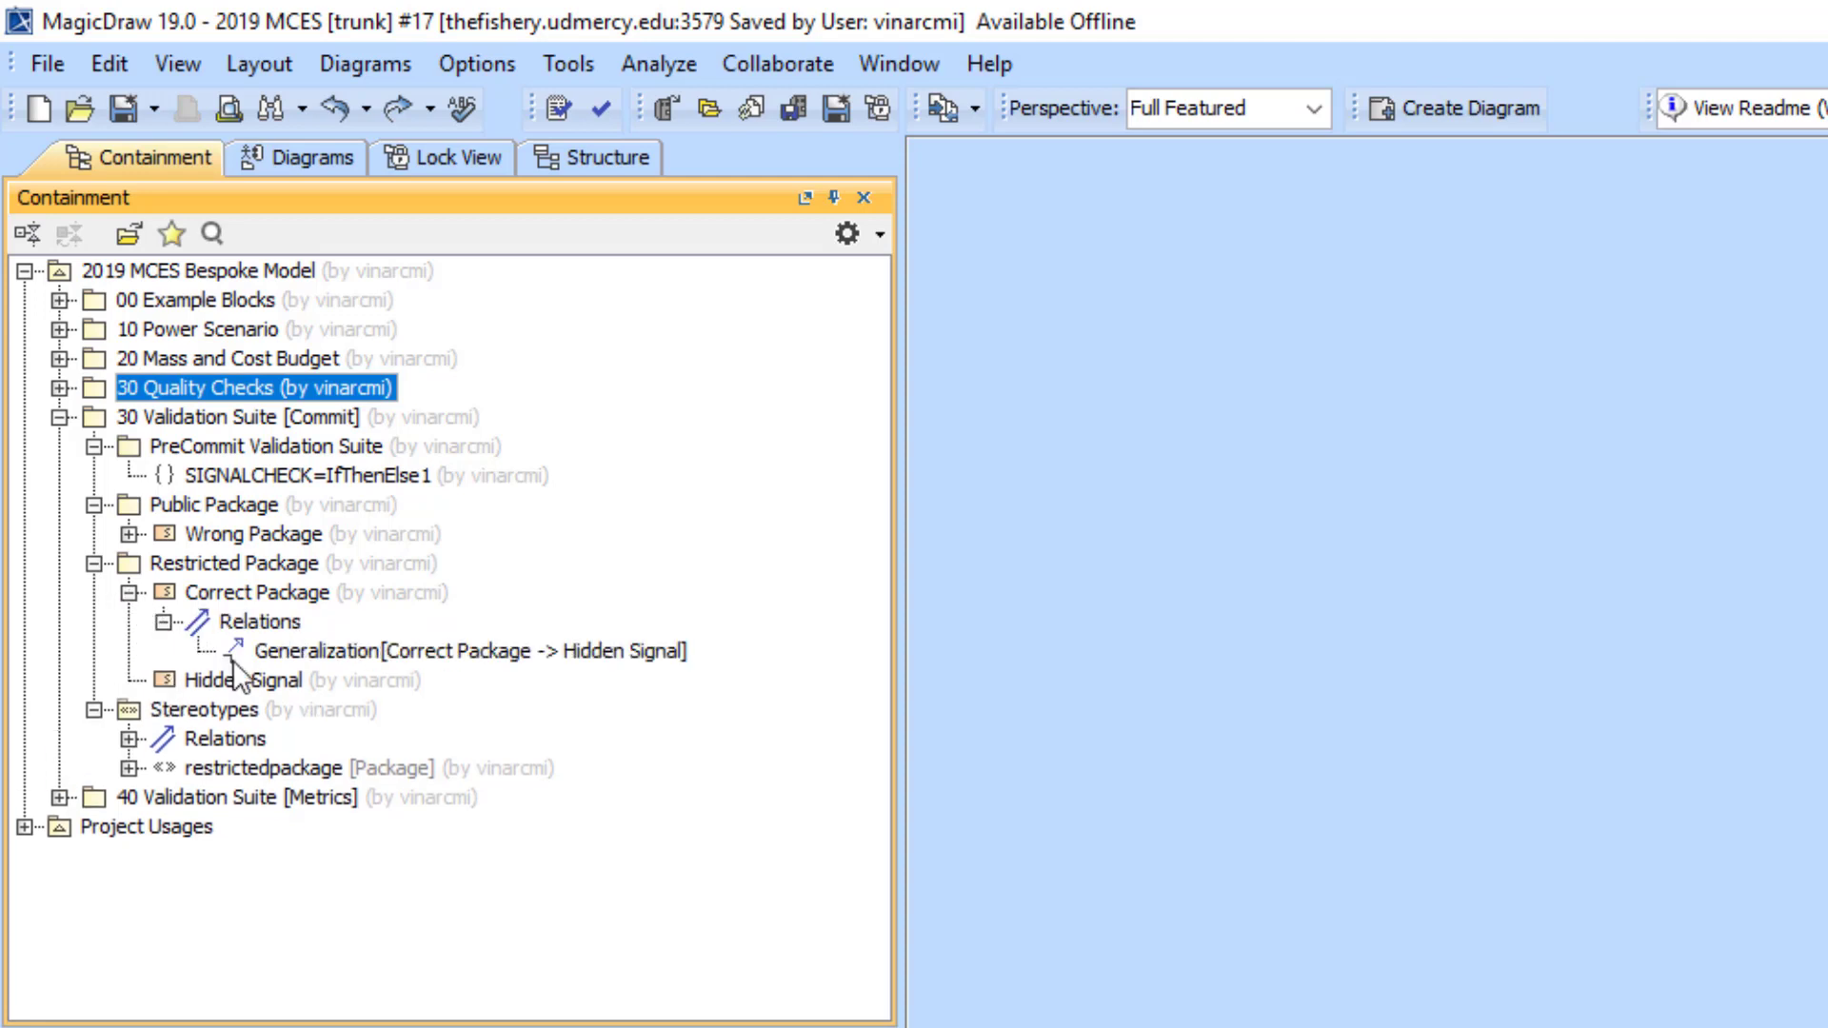
left_click(263, 661)
left_click(260, 679)
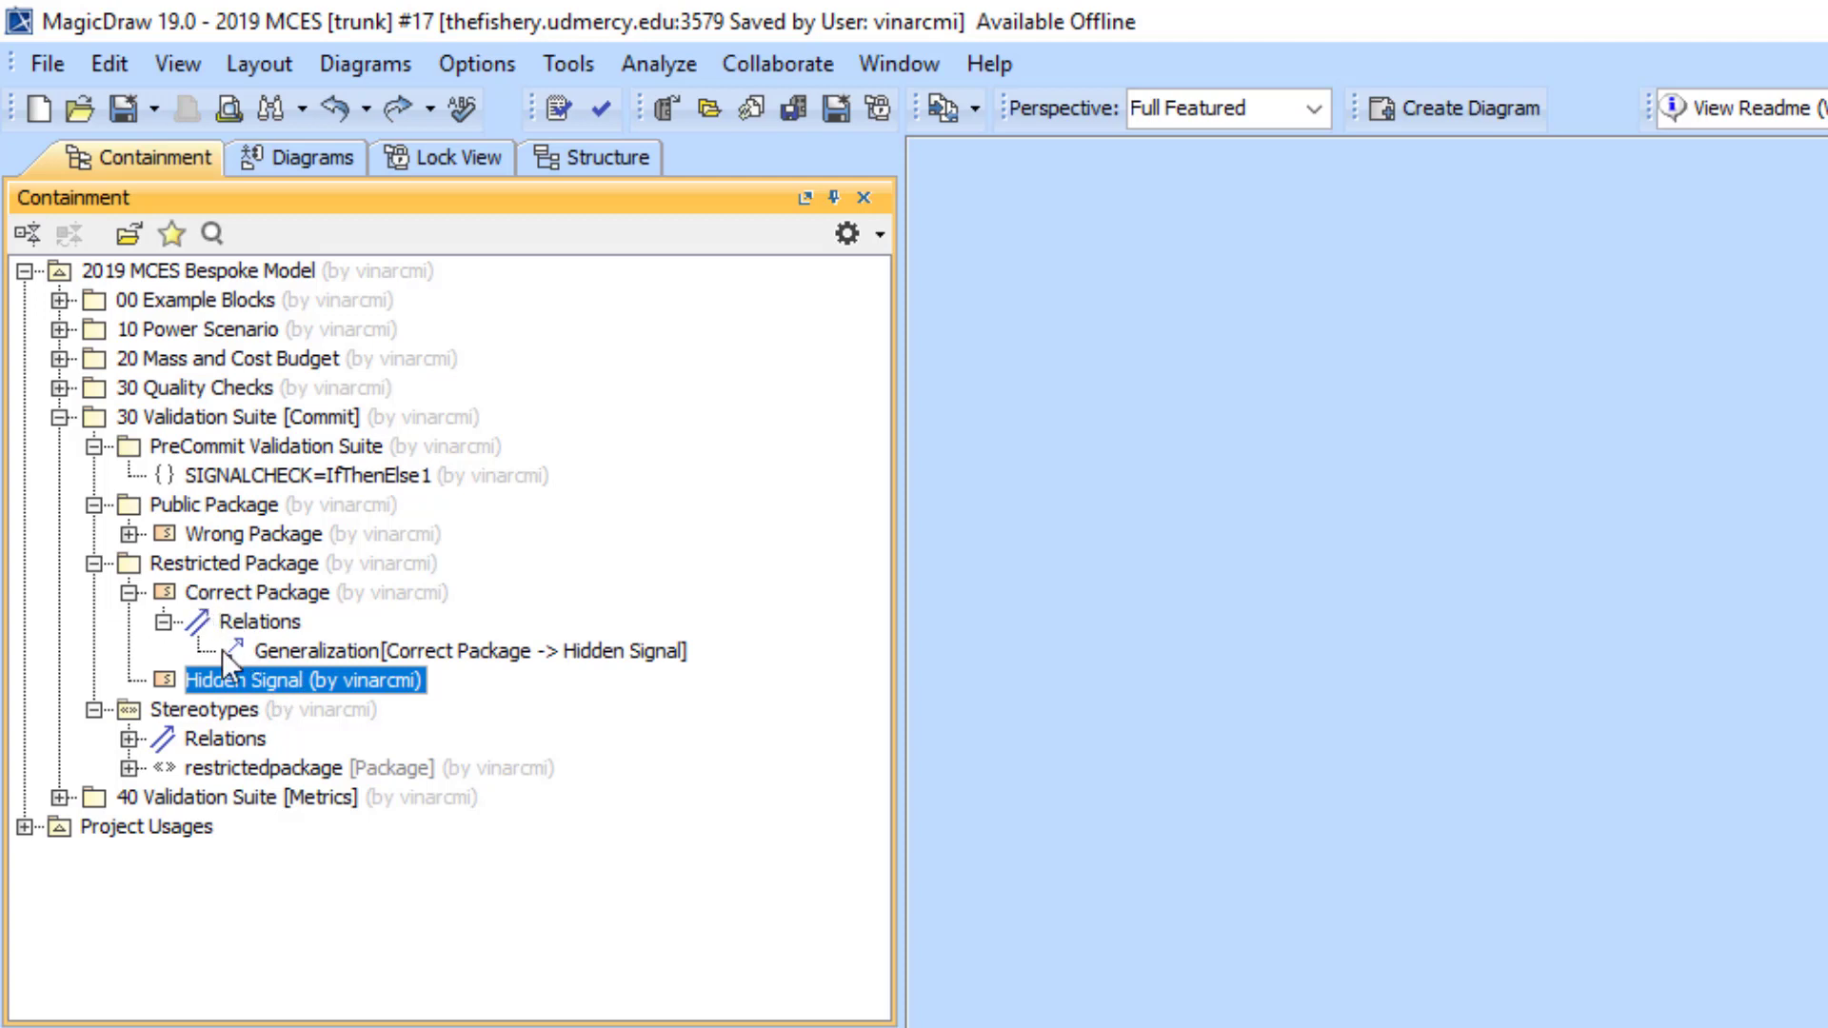
left_click(128, 533)
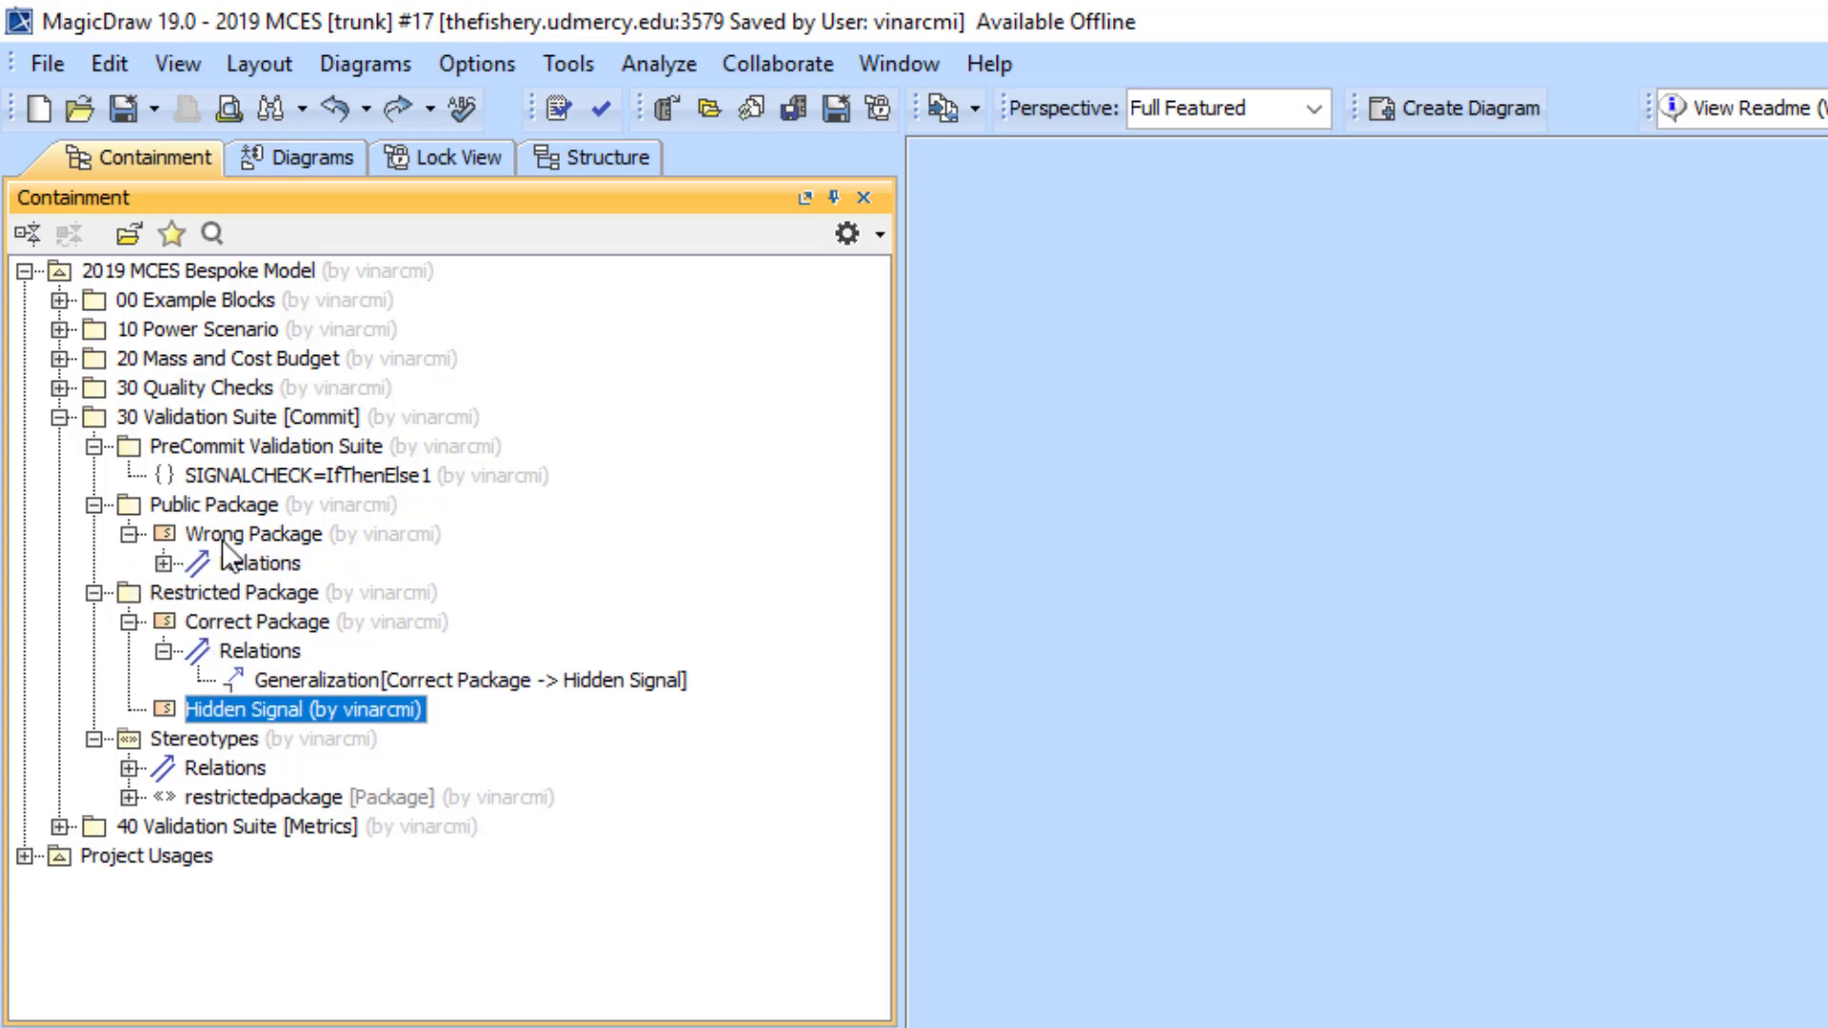
left_click(163, 562)
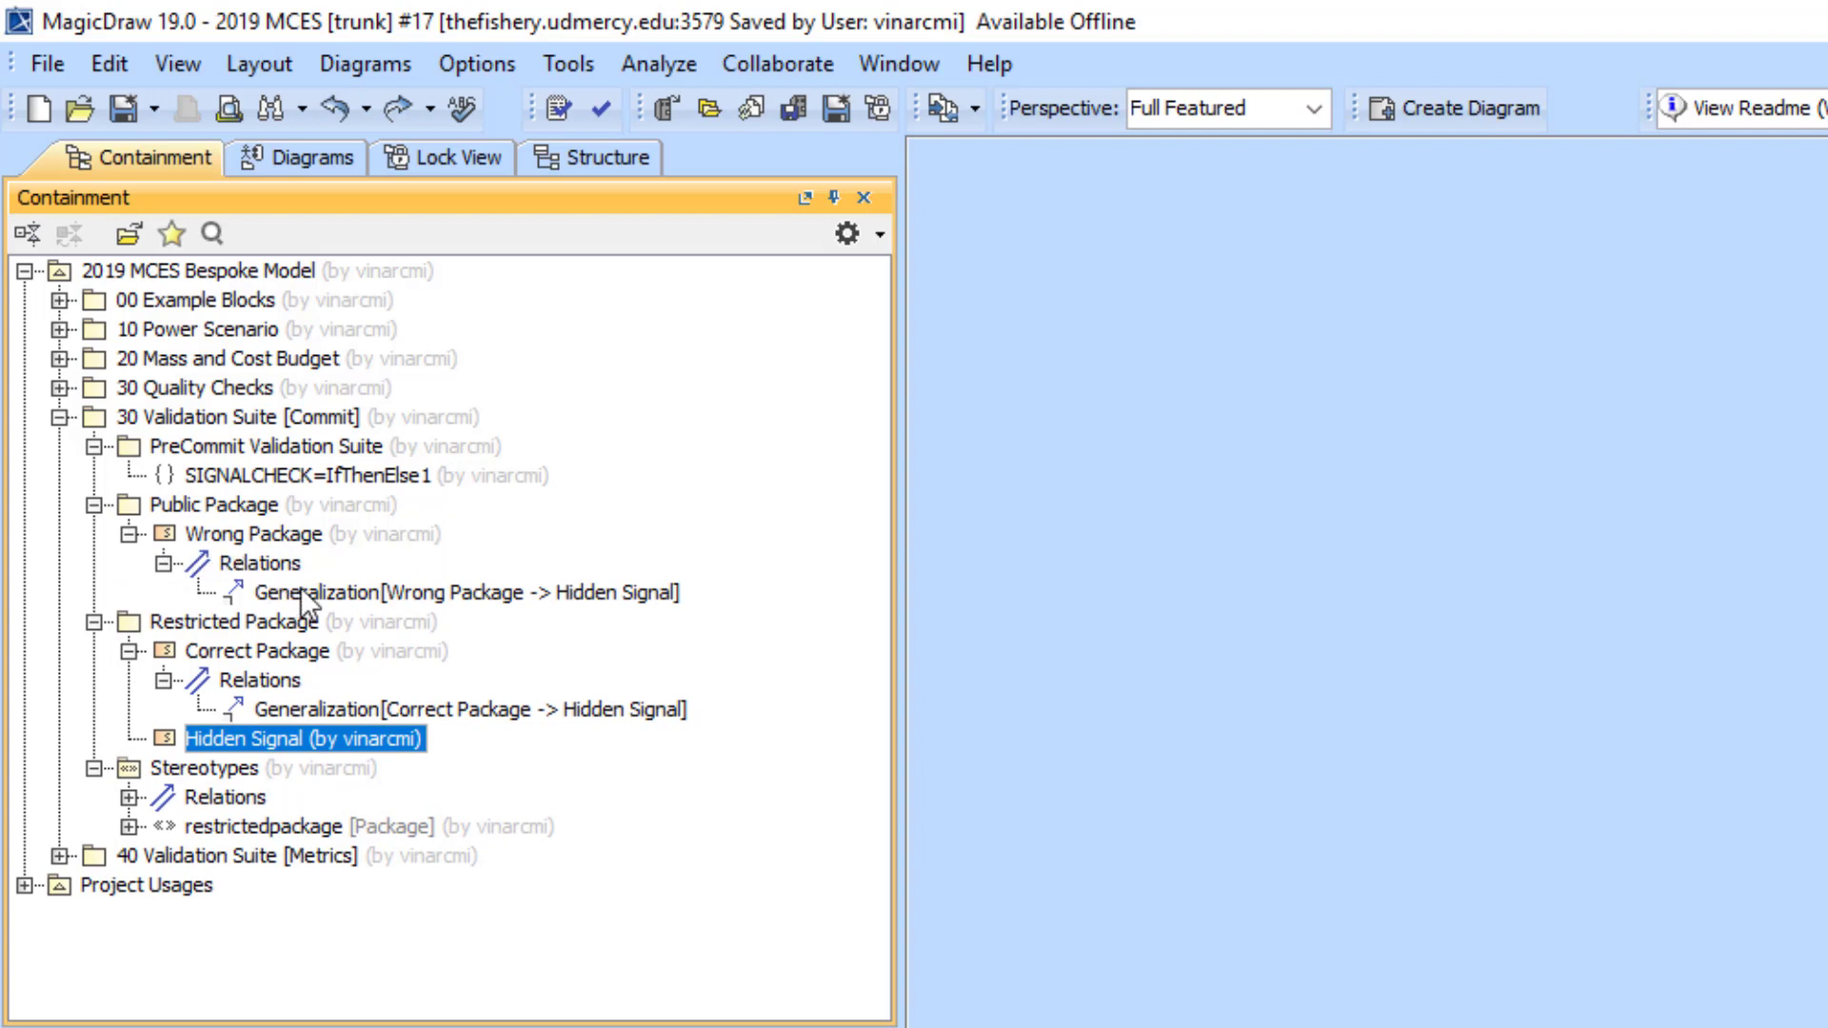
Open the specification expression of the SIGNALCHECK constraint in its dedicated editor.
double_click(261, 477)
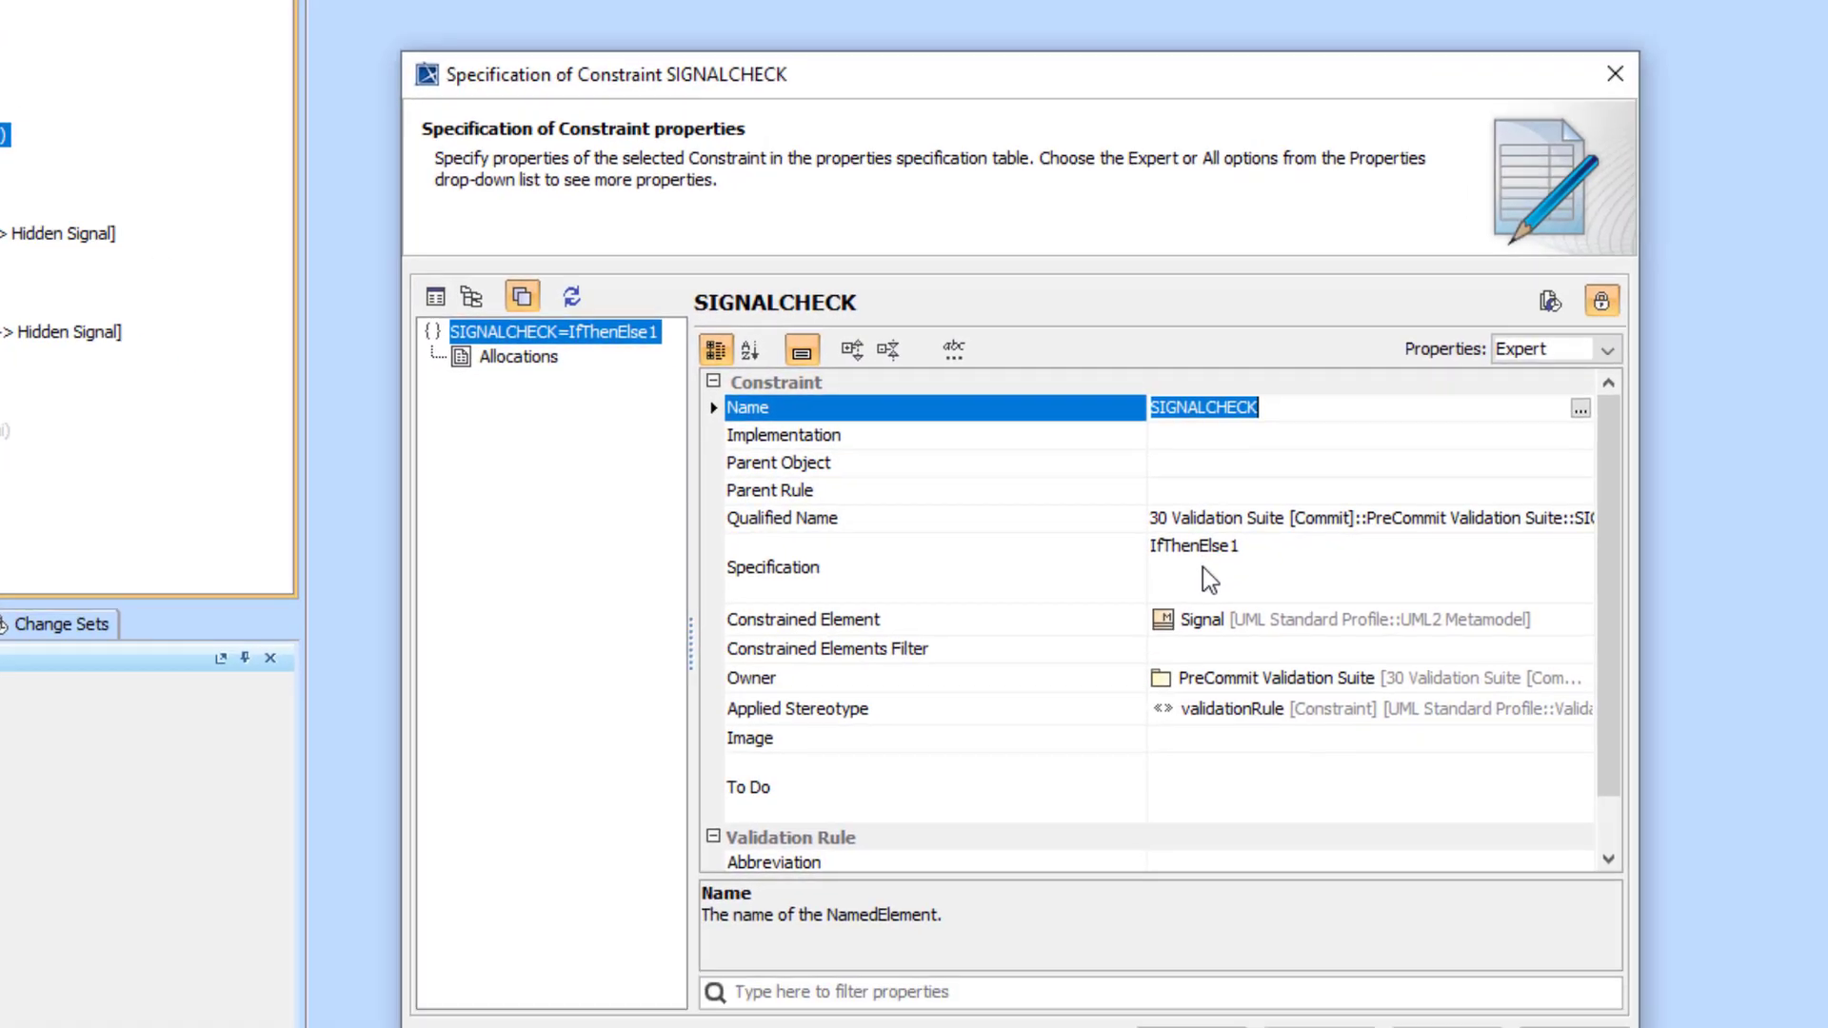
left_click(1209, 579)
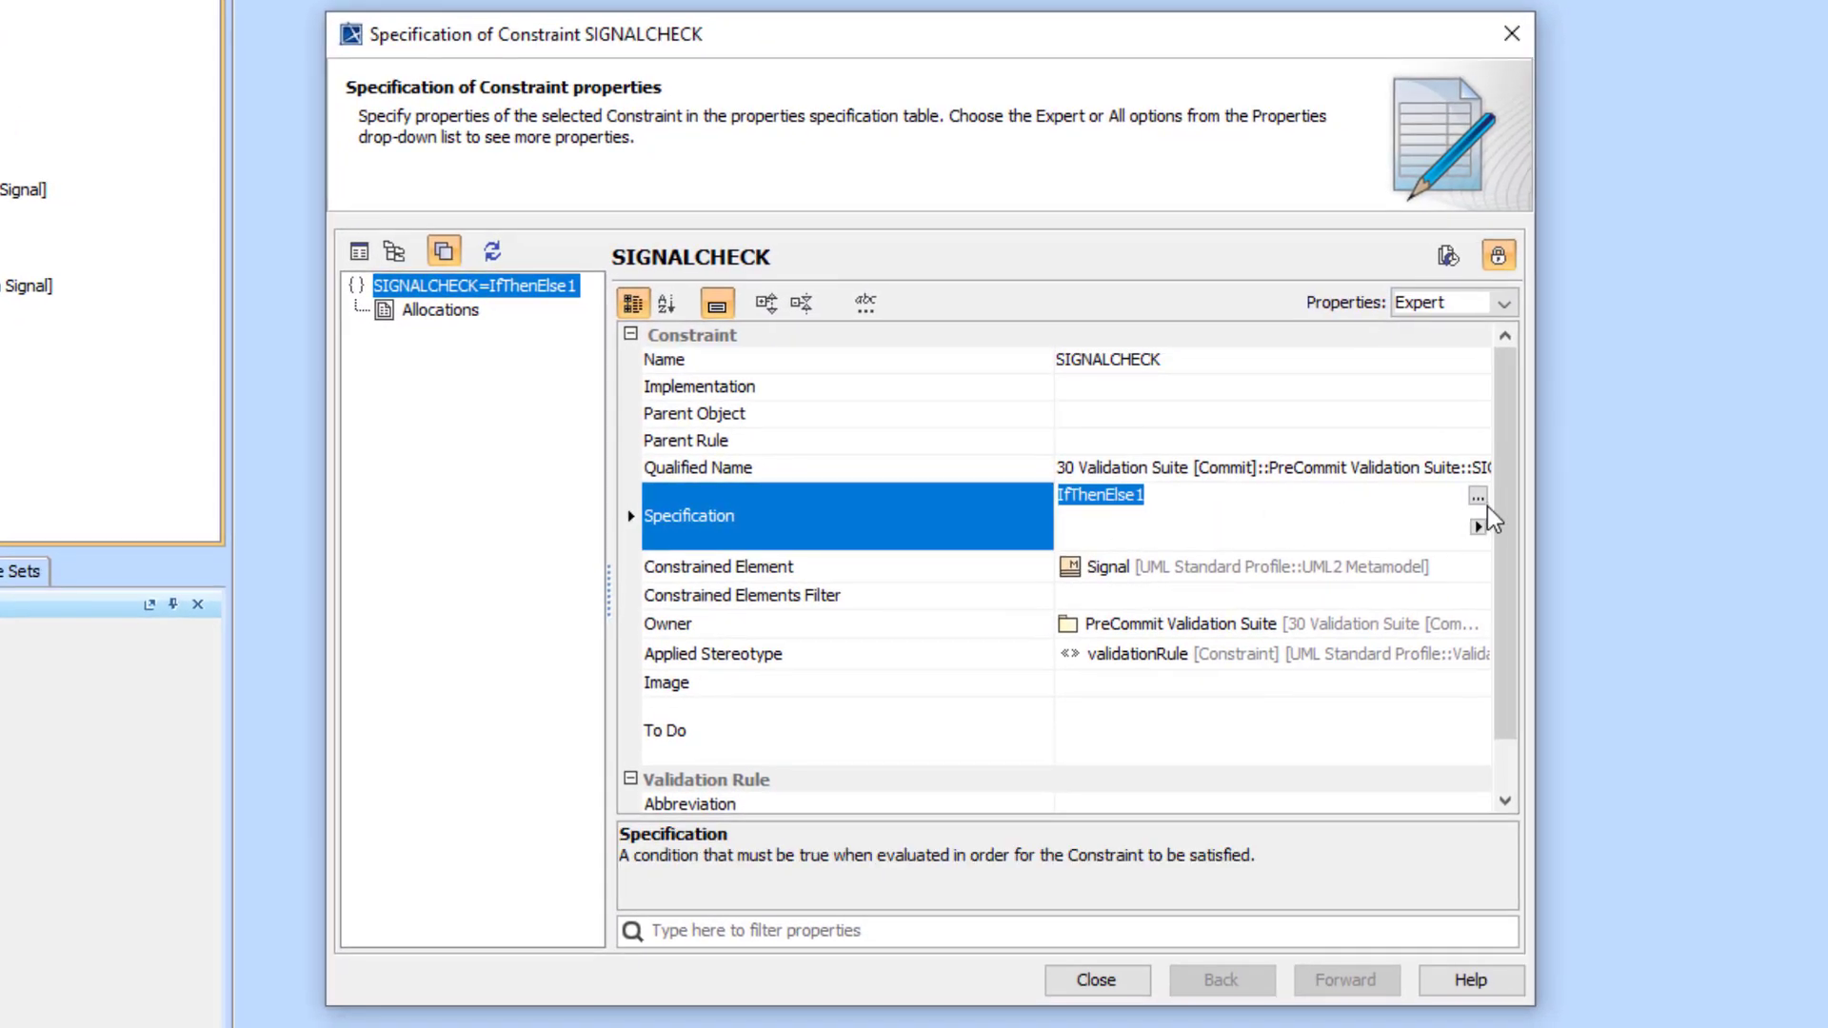
left_click(1579, 547)
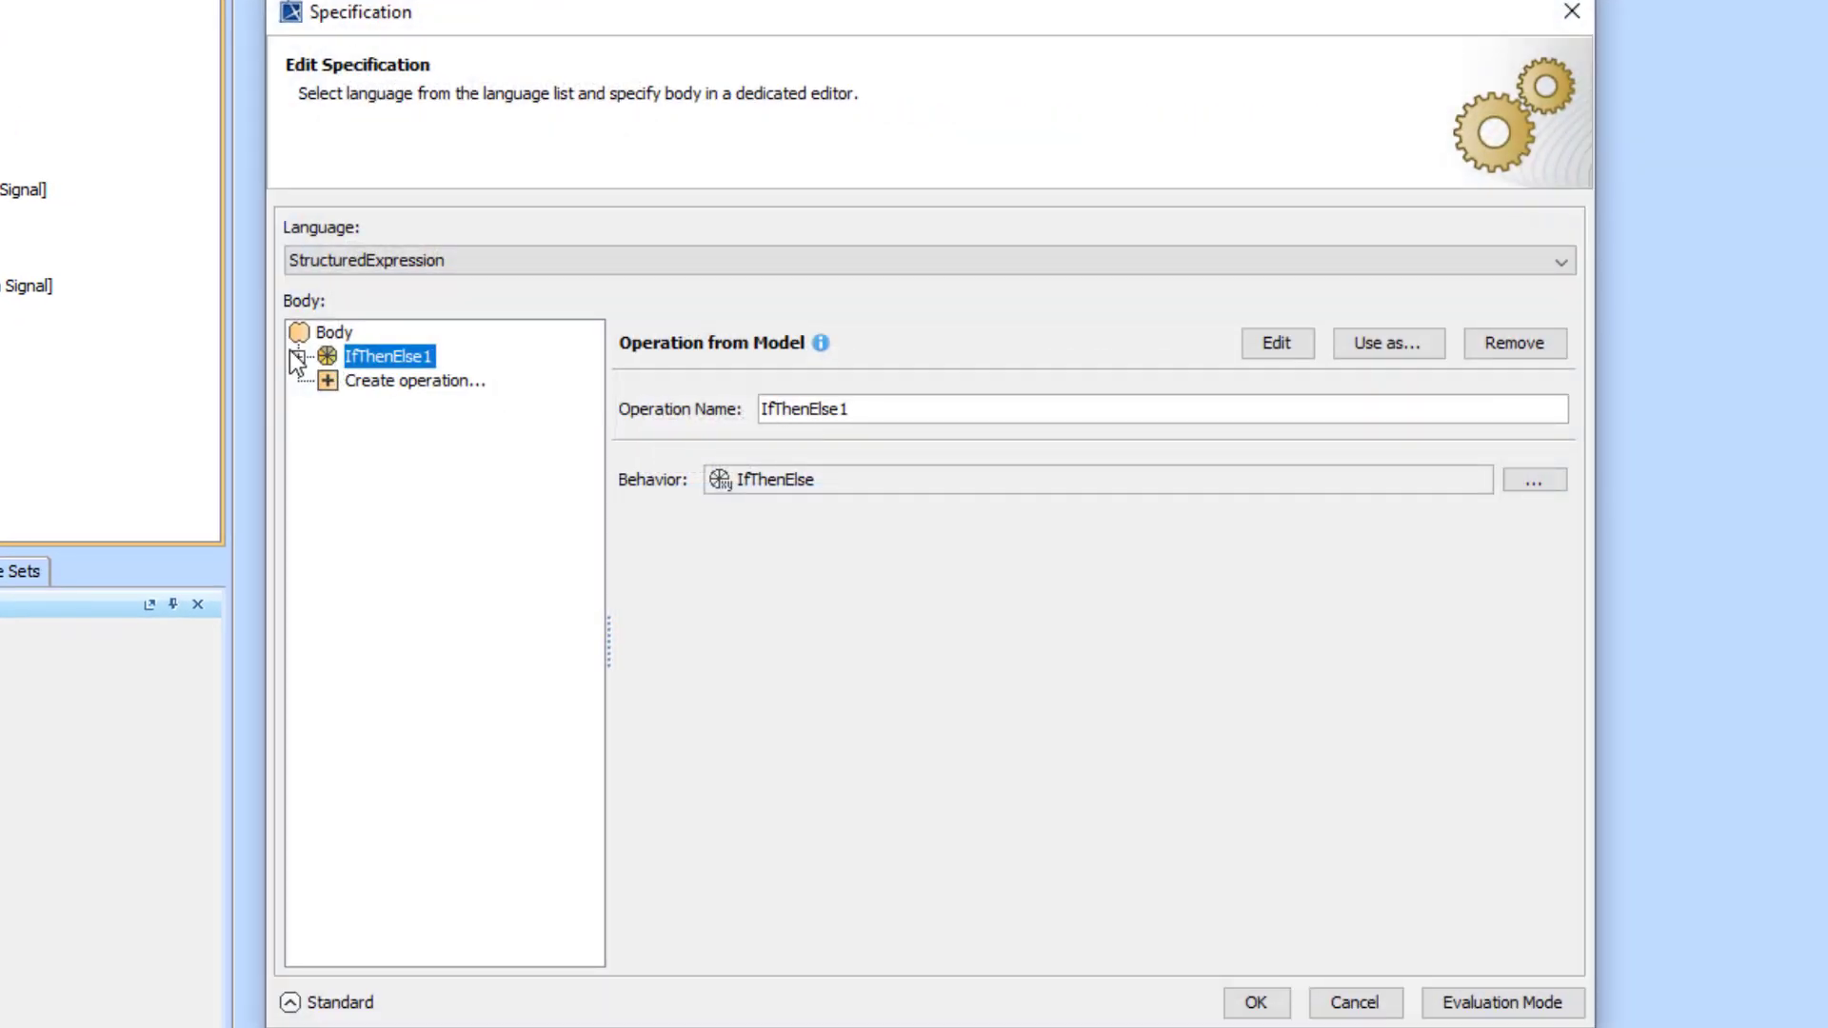
Examine the condition of IfThenElse1 through IsEmpty1 and Intersect1 down to its first collection.
left_click(295, 354)
left_click(405, 379)
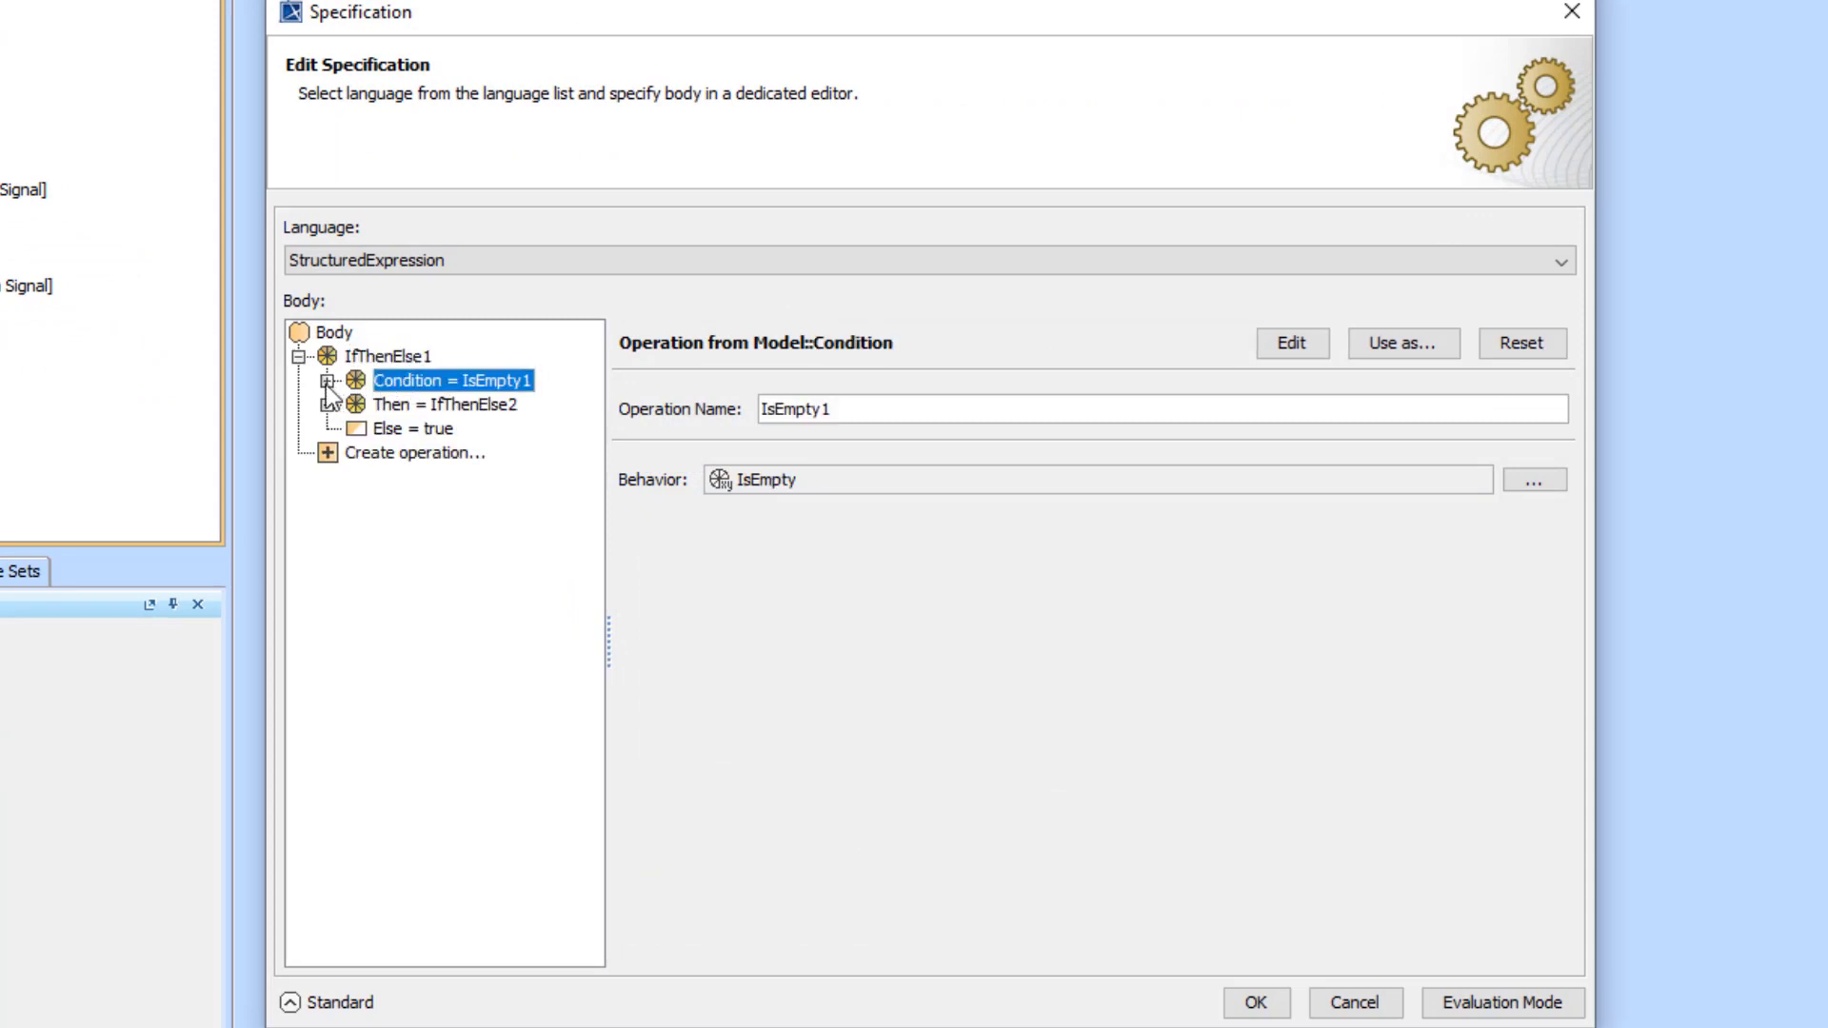
left_click(327, 380)
left_click(448, 404)
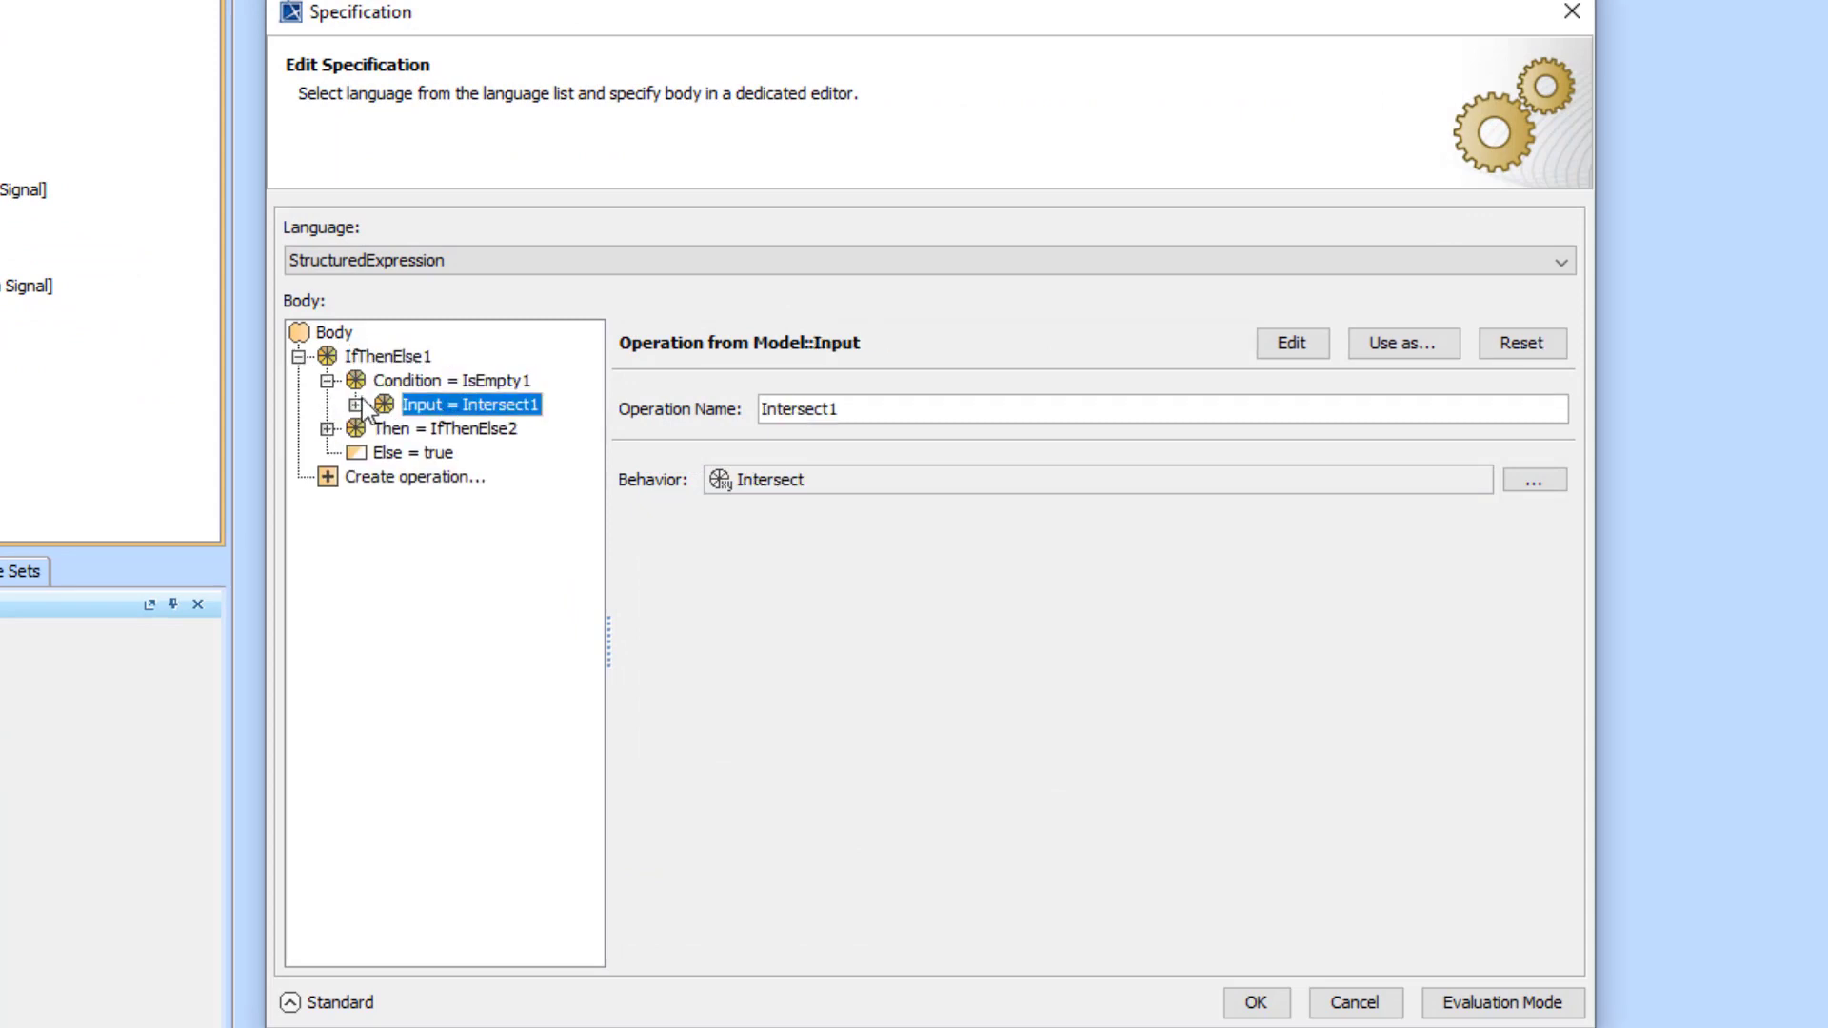
left_click(356, 405)
left_click(512, 431)
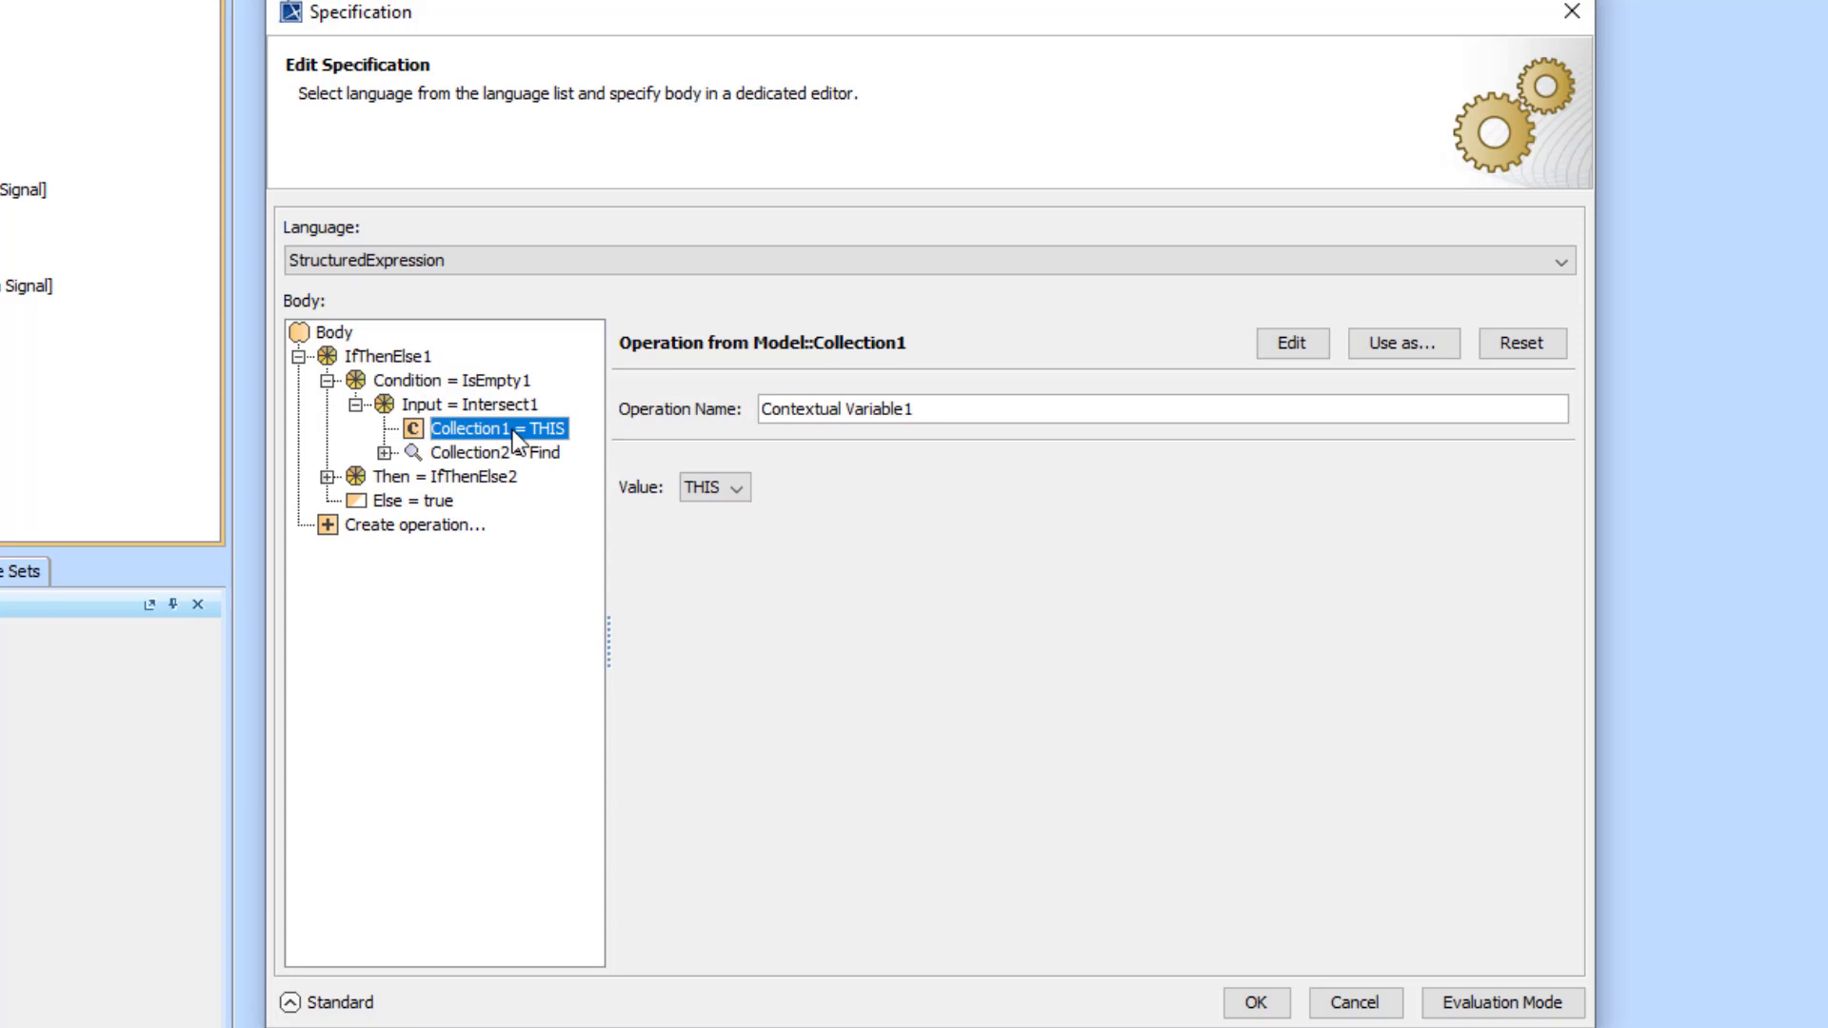
Review the Find operation in Collection2 and its package scope, and collapse the Intersect1 branch.
left_click(487, 454)
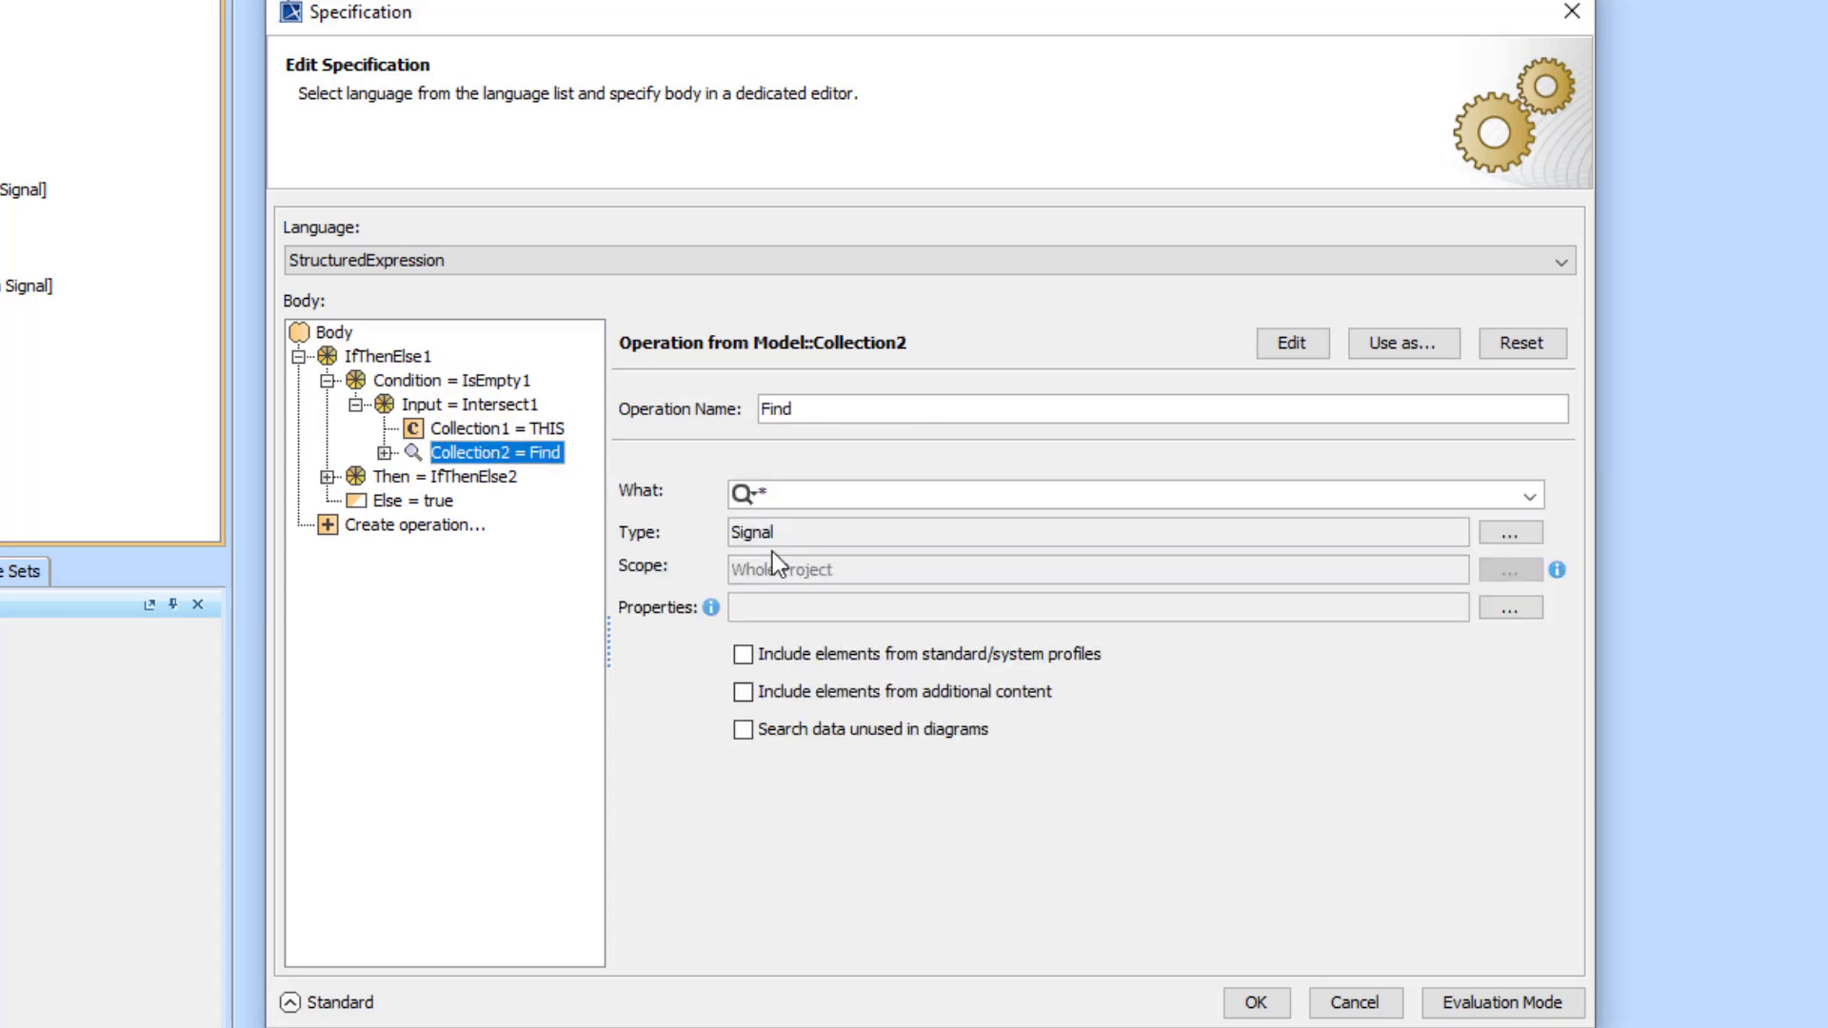
left_click(385, 454)
left_click(489, 501)
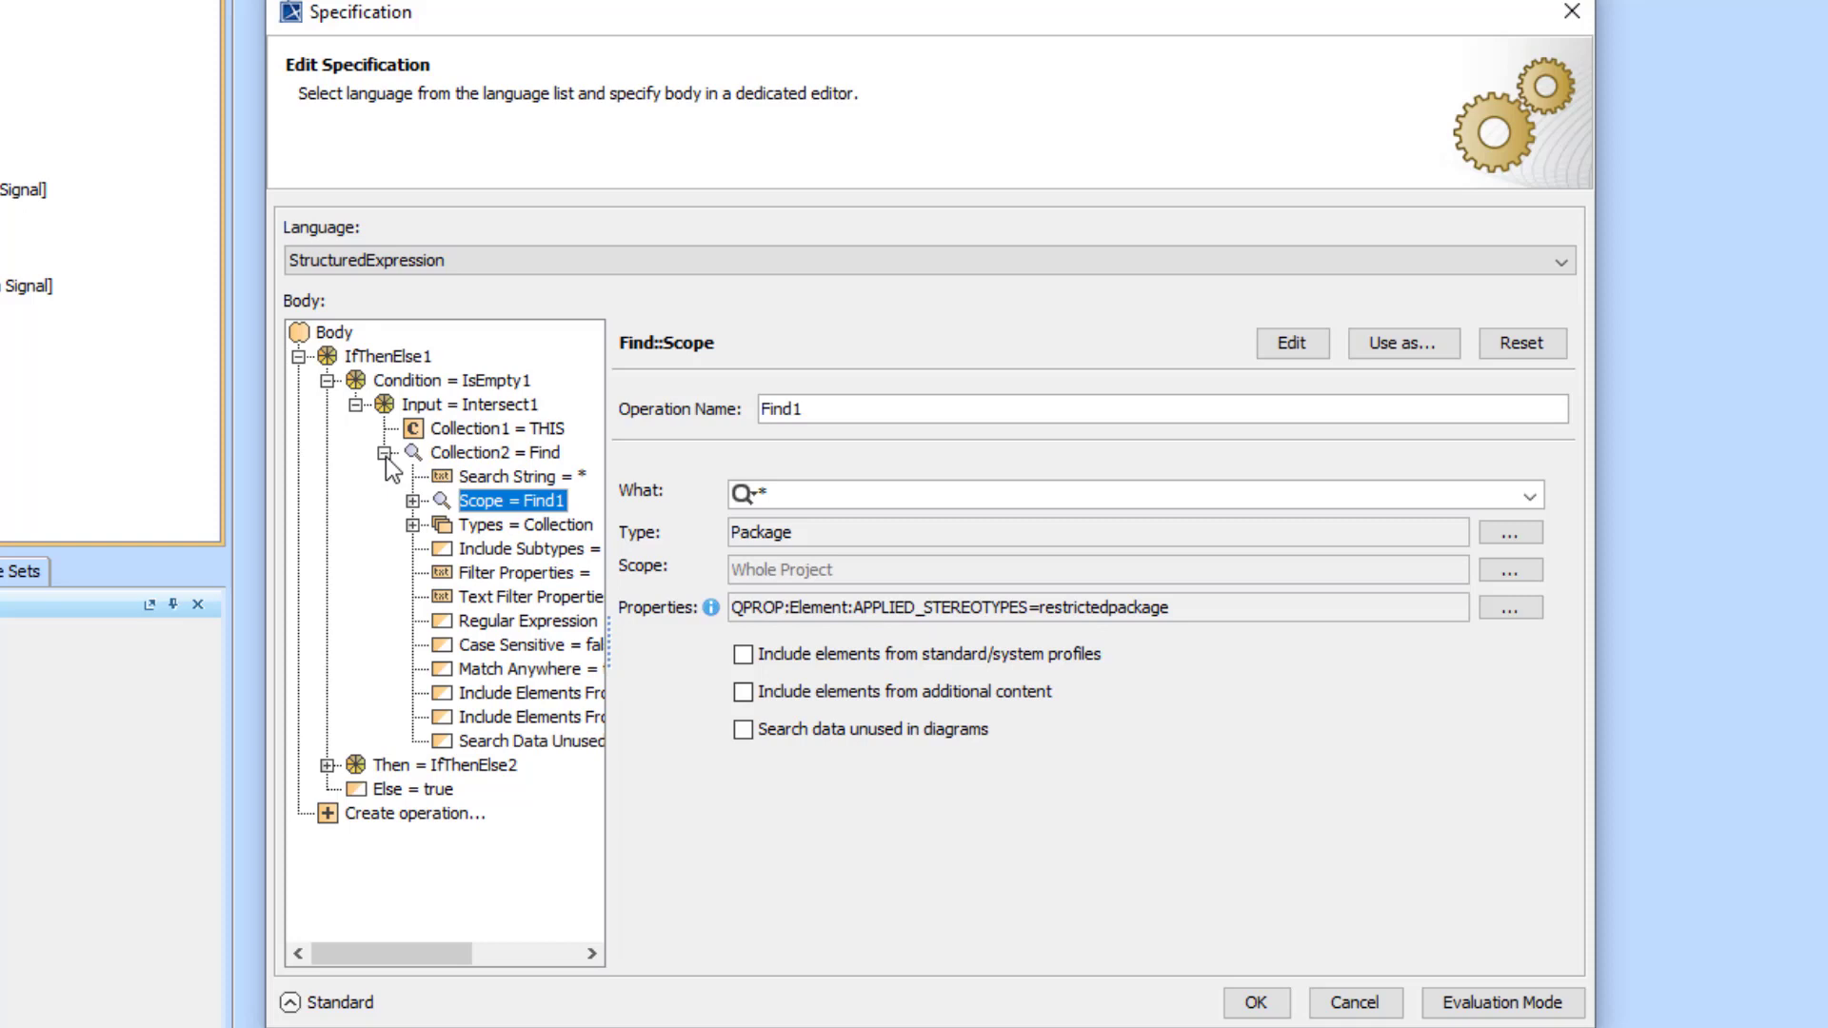
left_click(358, 408)
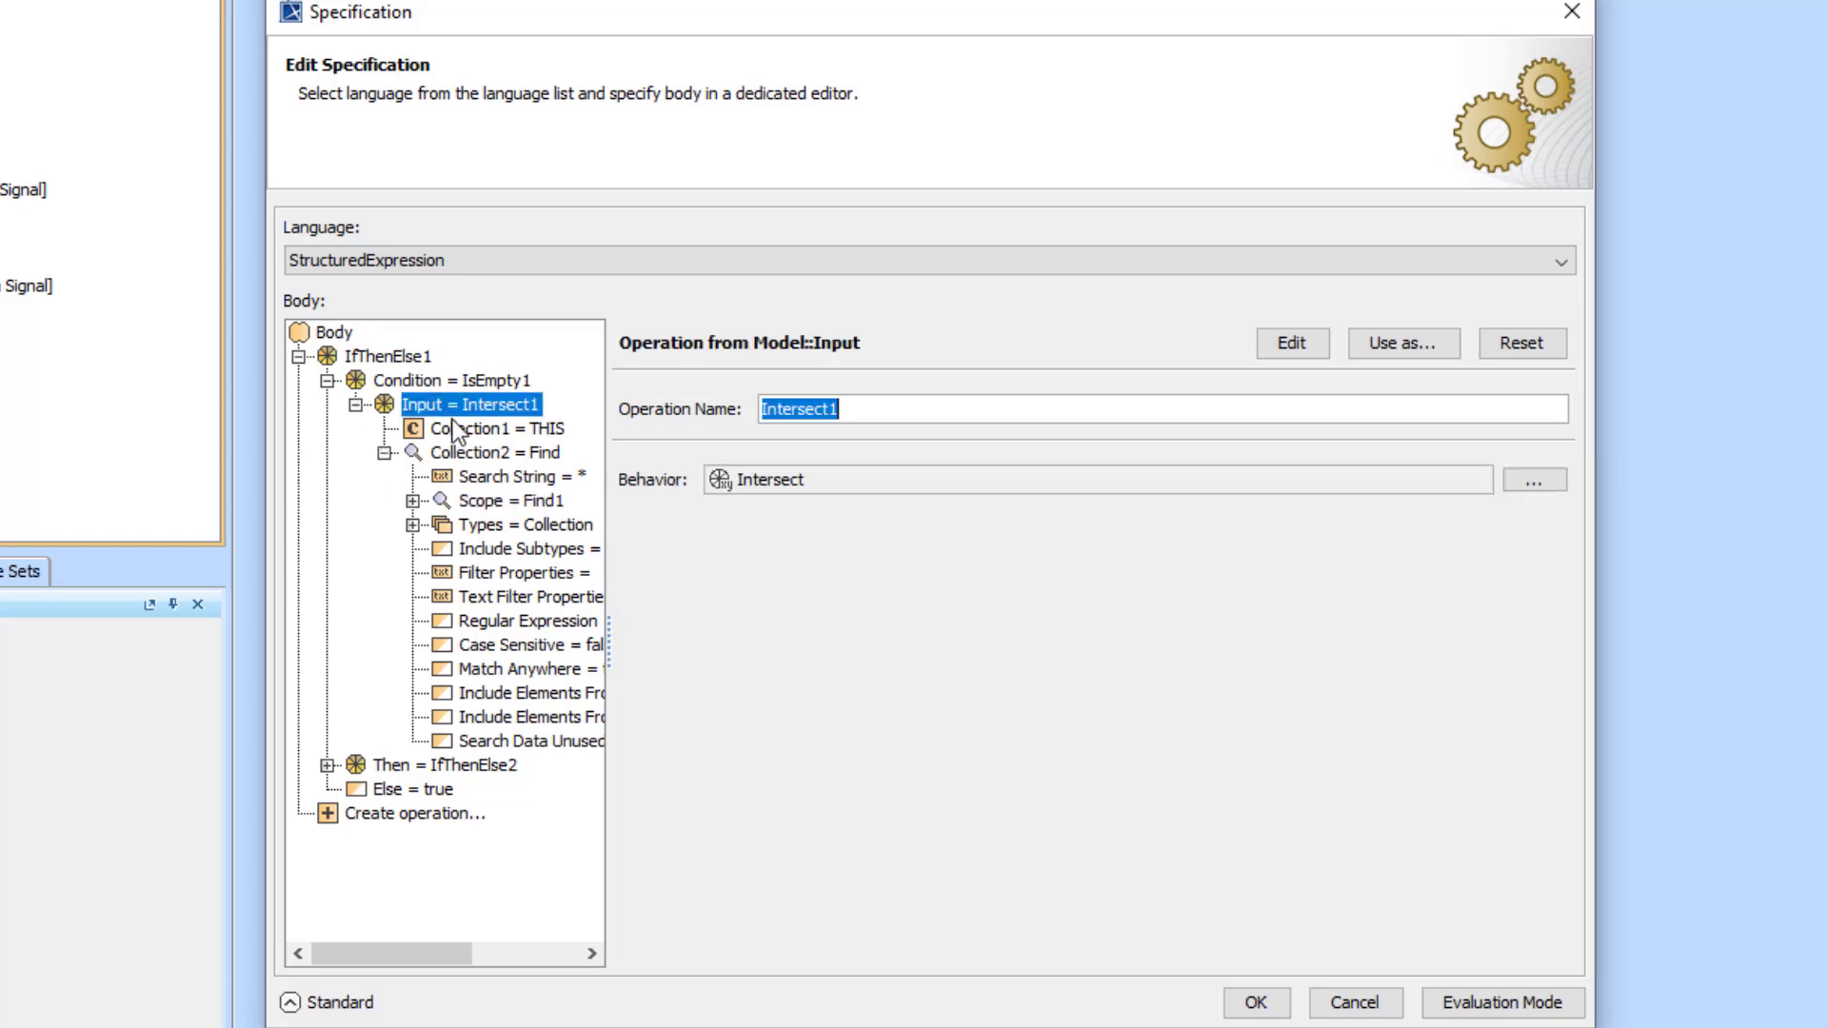
left_click(358, 408)
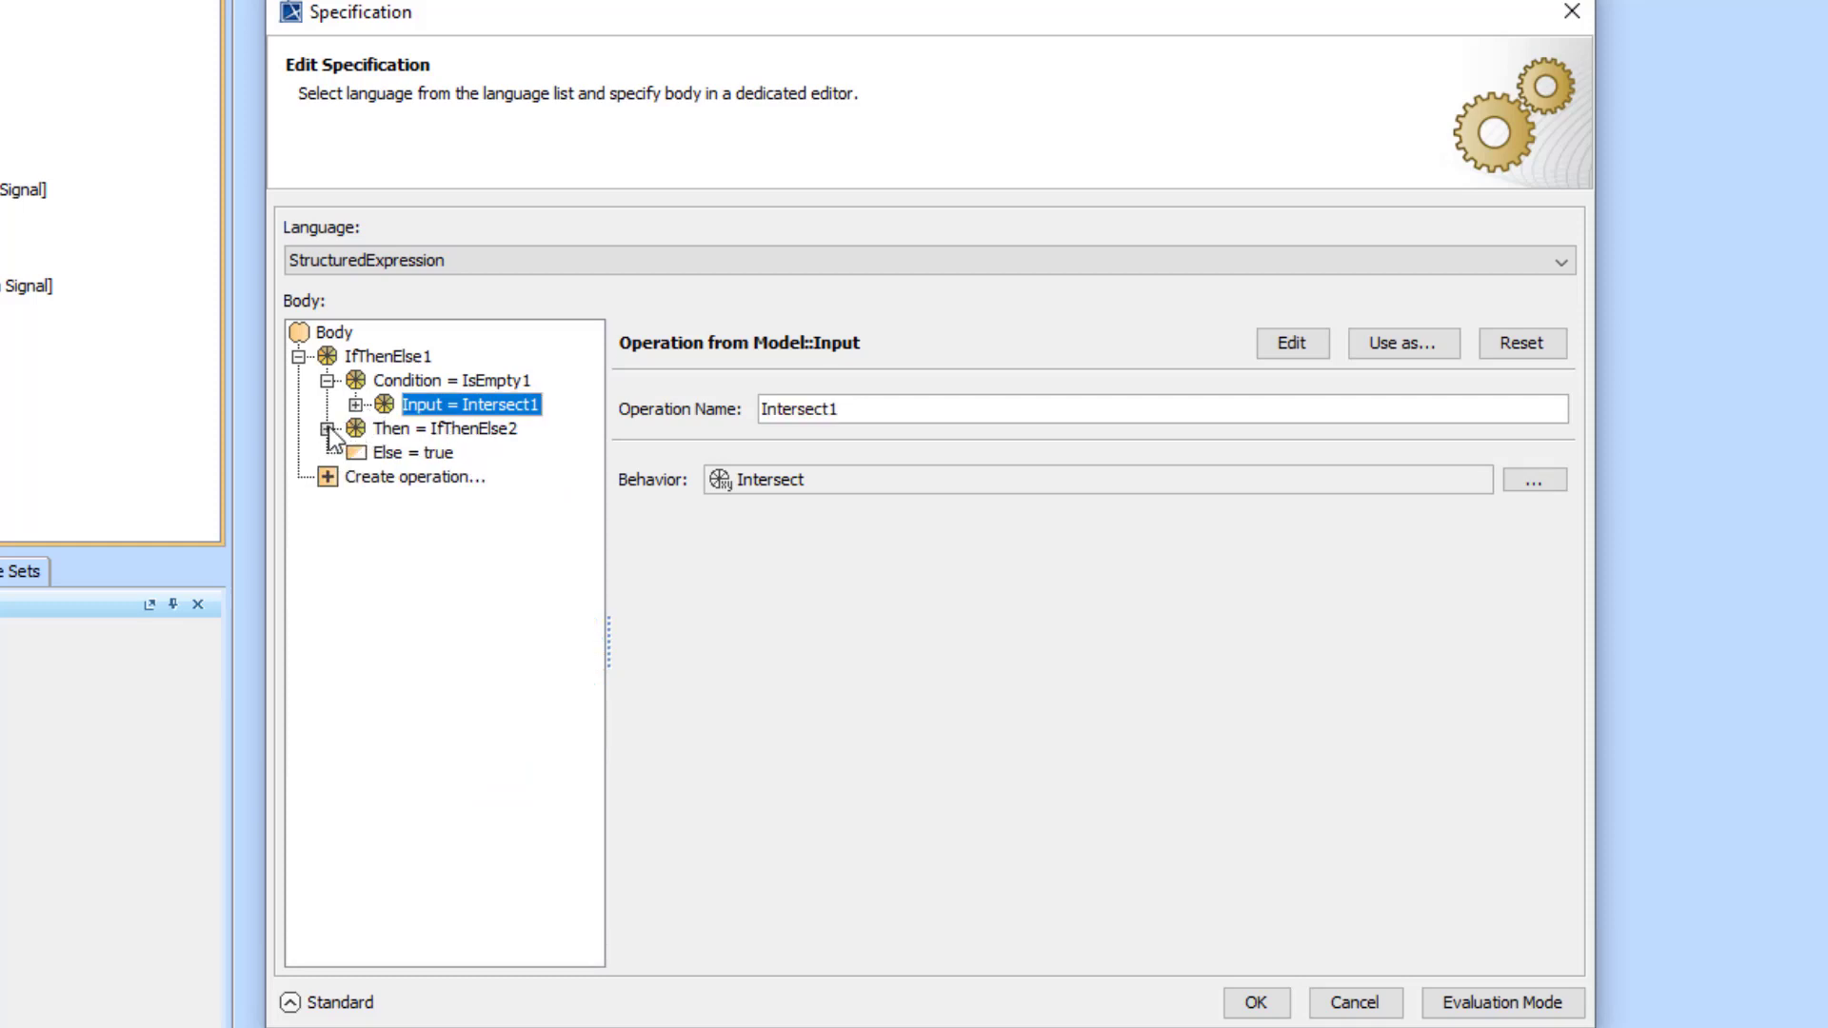
Examine the nested IfThenElse2 condition, including the metachain navigation and Find collections of its Intersect1 input.
left_click(328, 429)
left_click(434, 453)
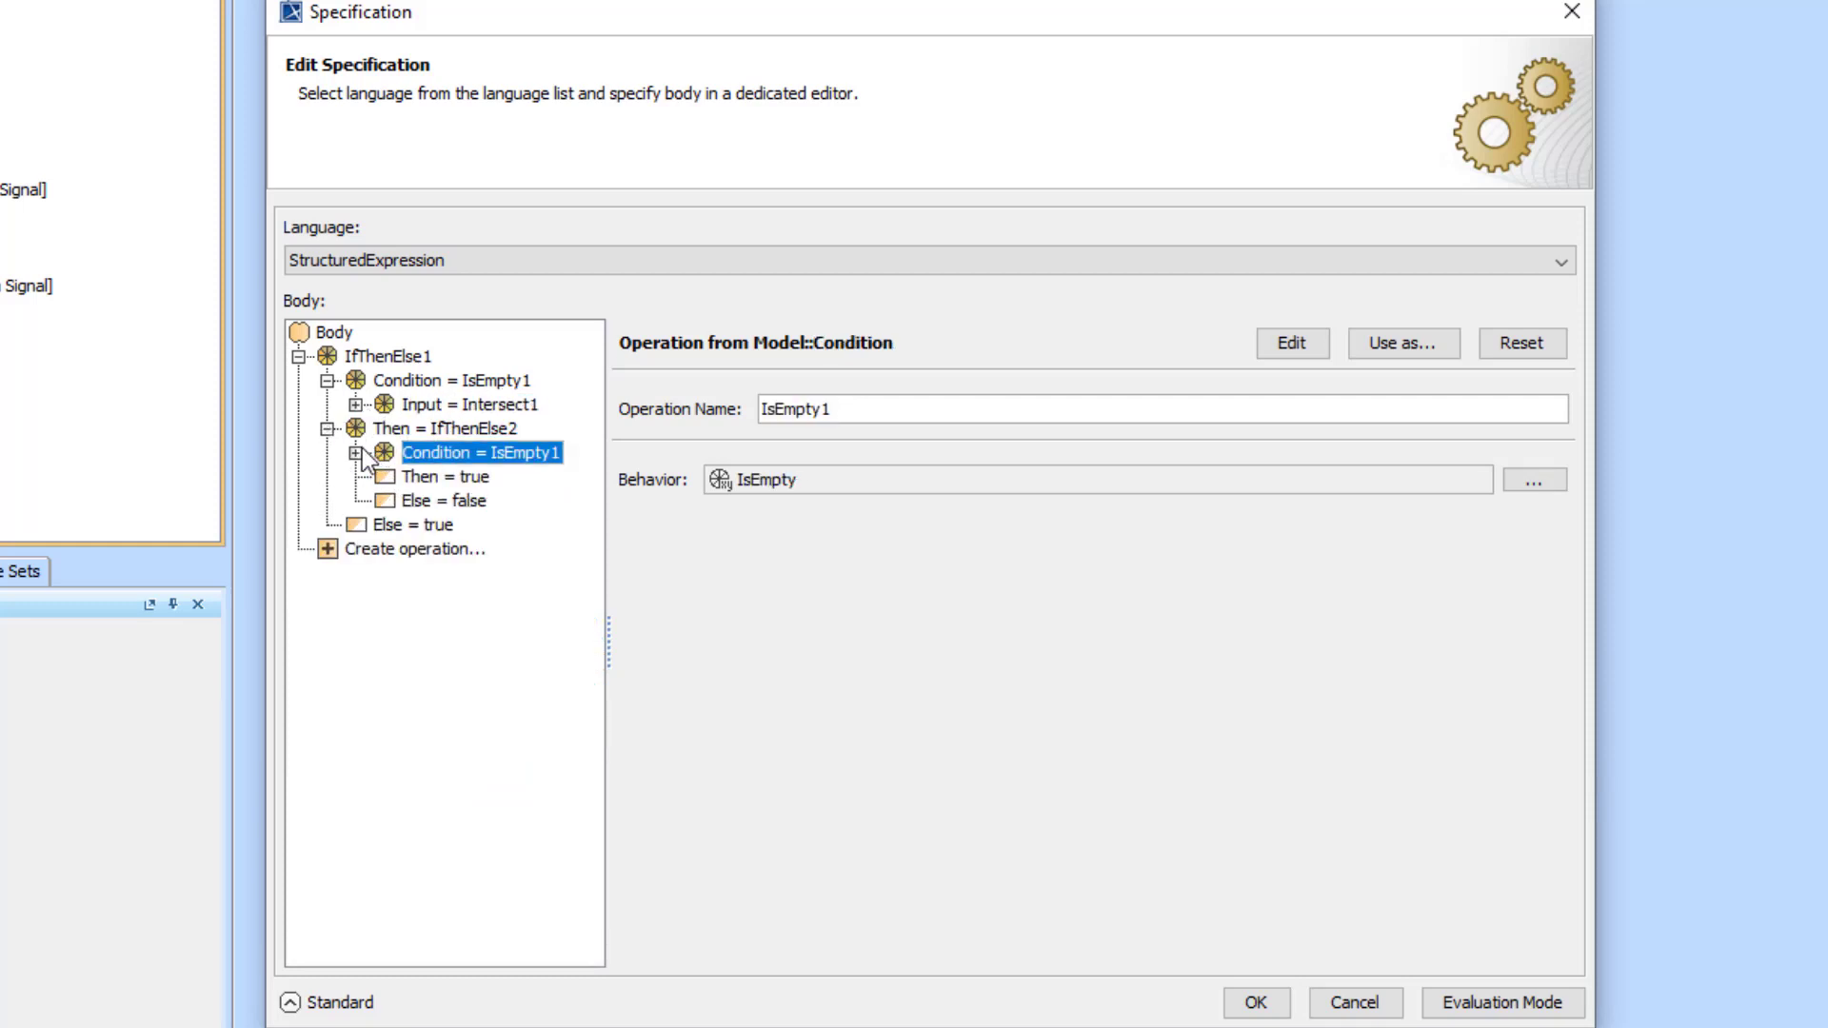
left_click(356, 453)
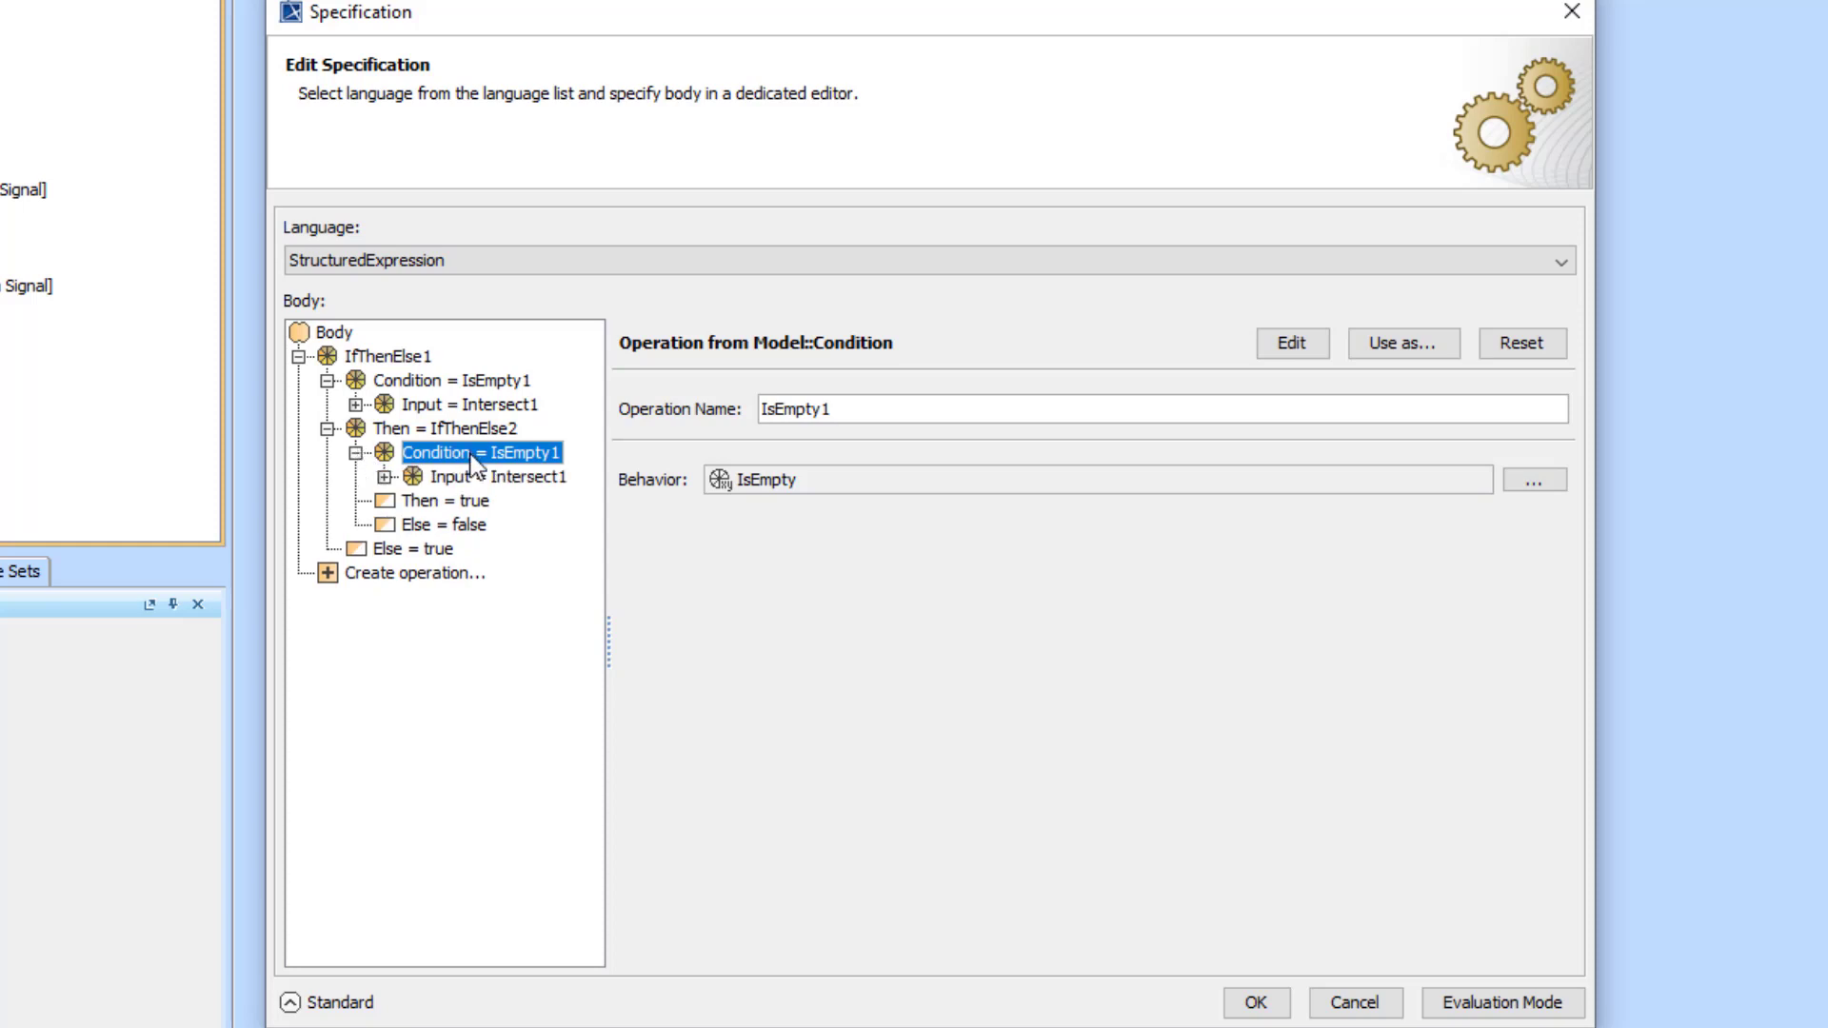
left_click(385, 477)
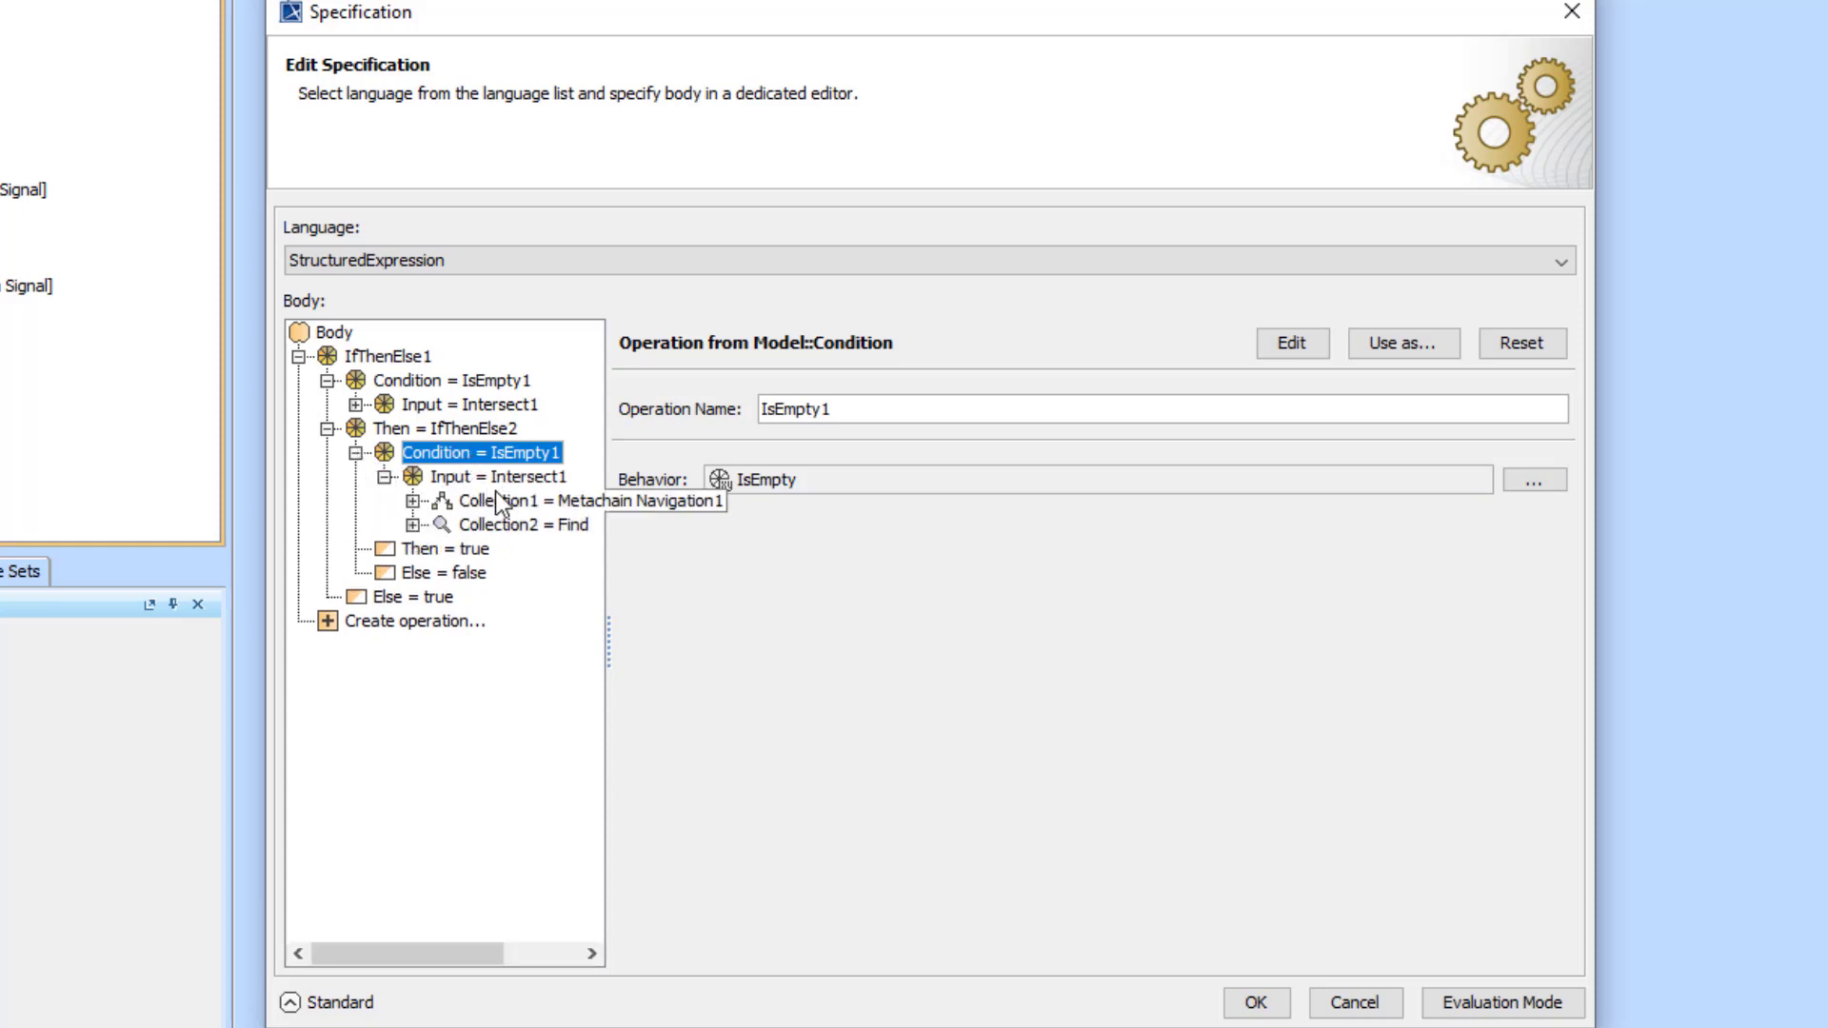
left_click(499, 498)
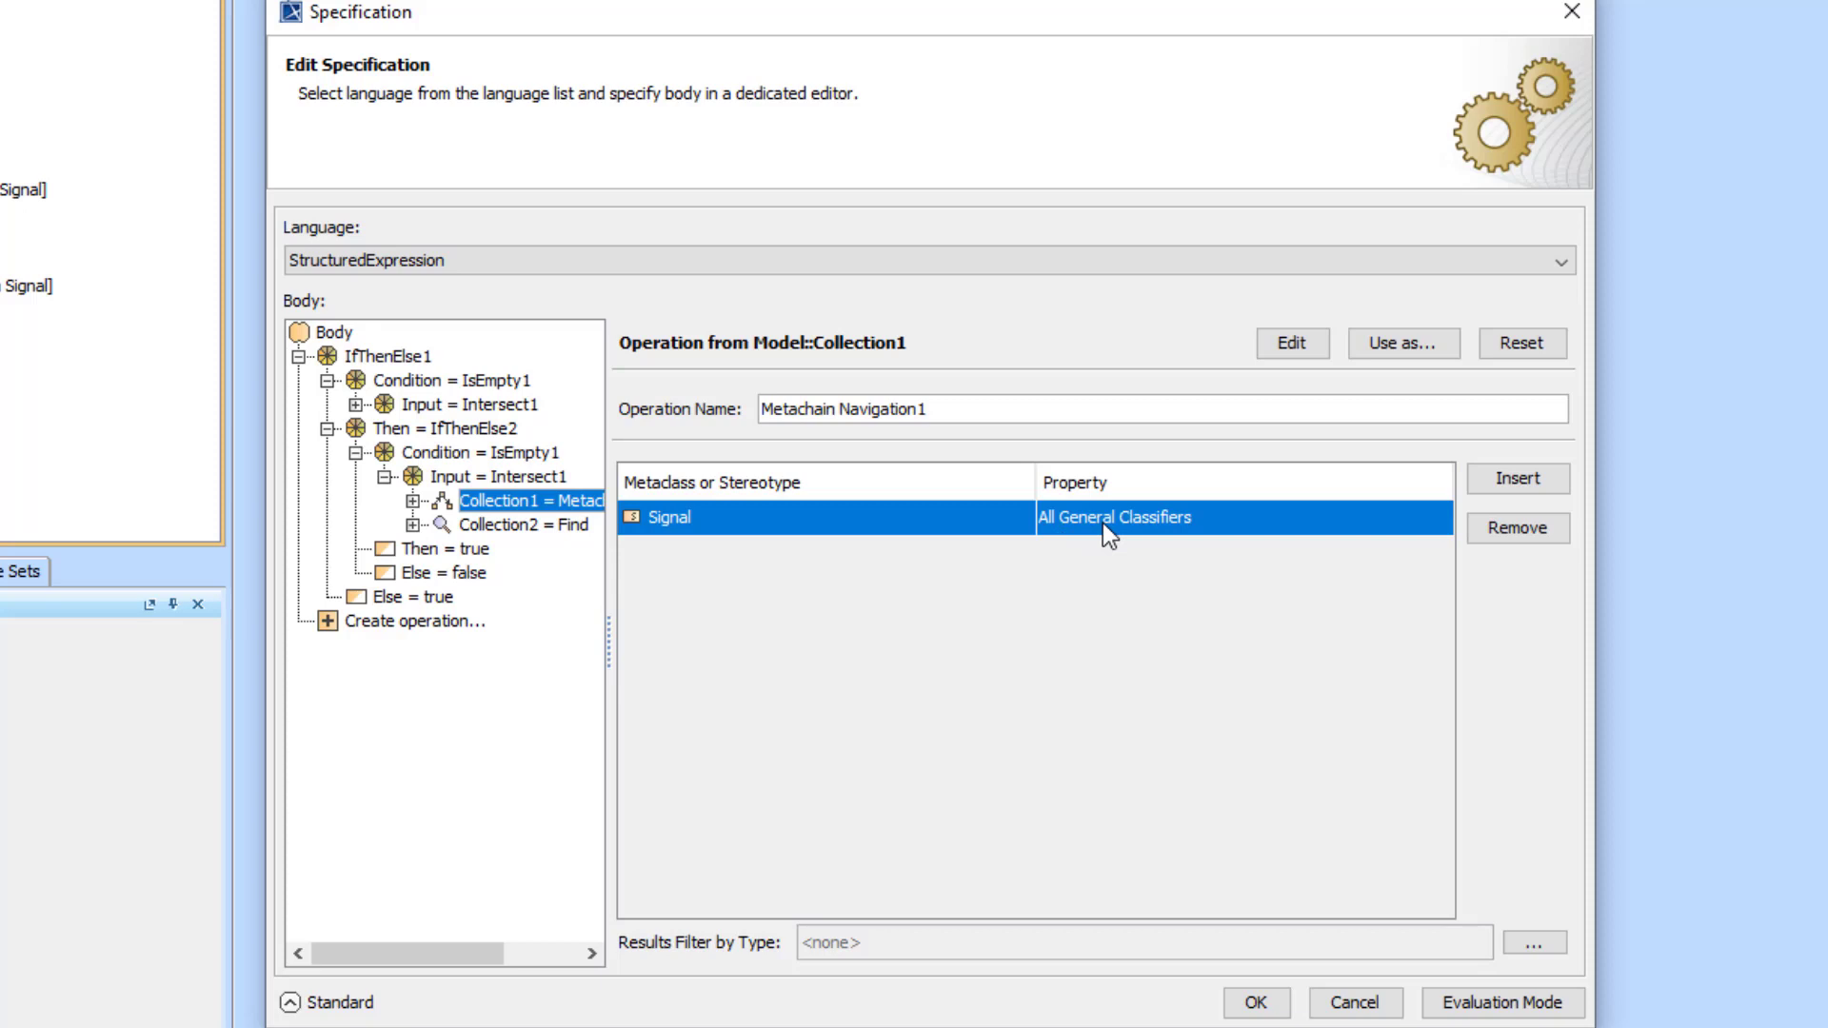
left_click(529, 529)
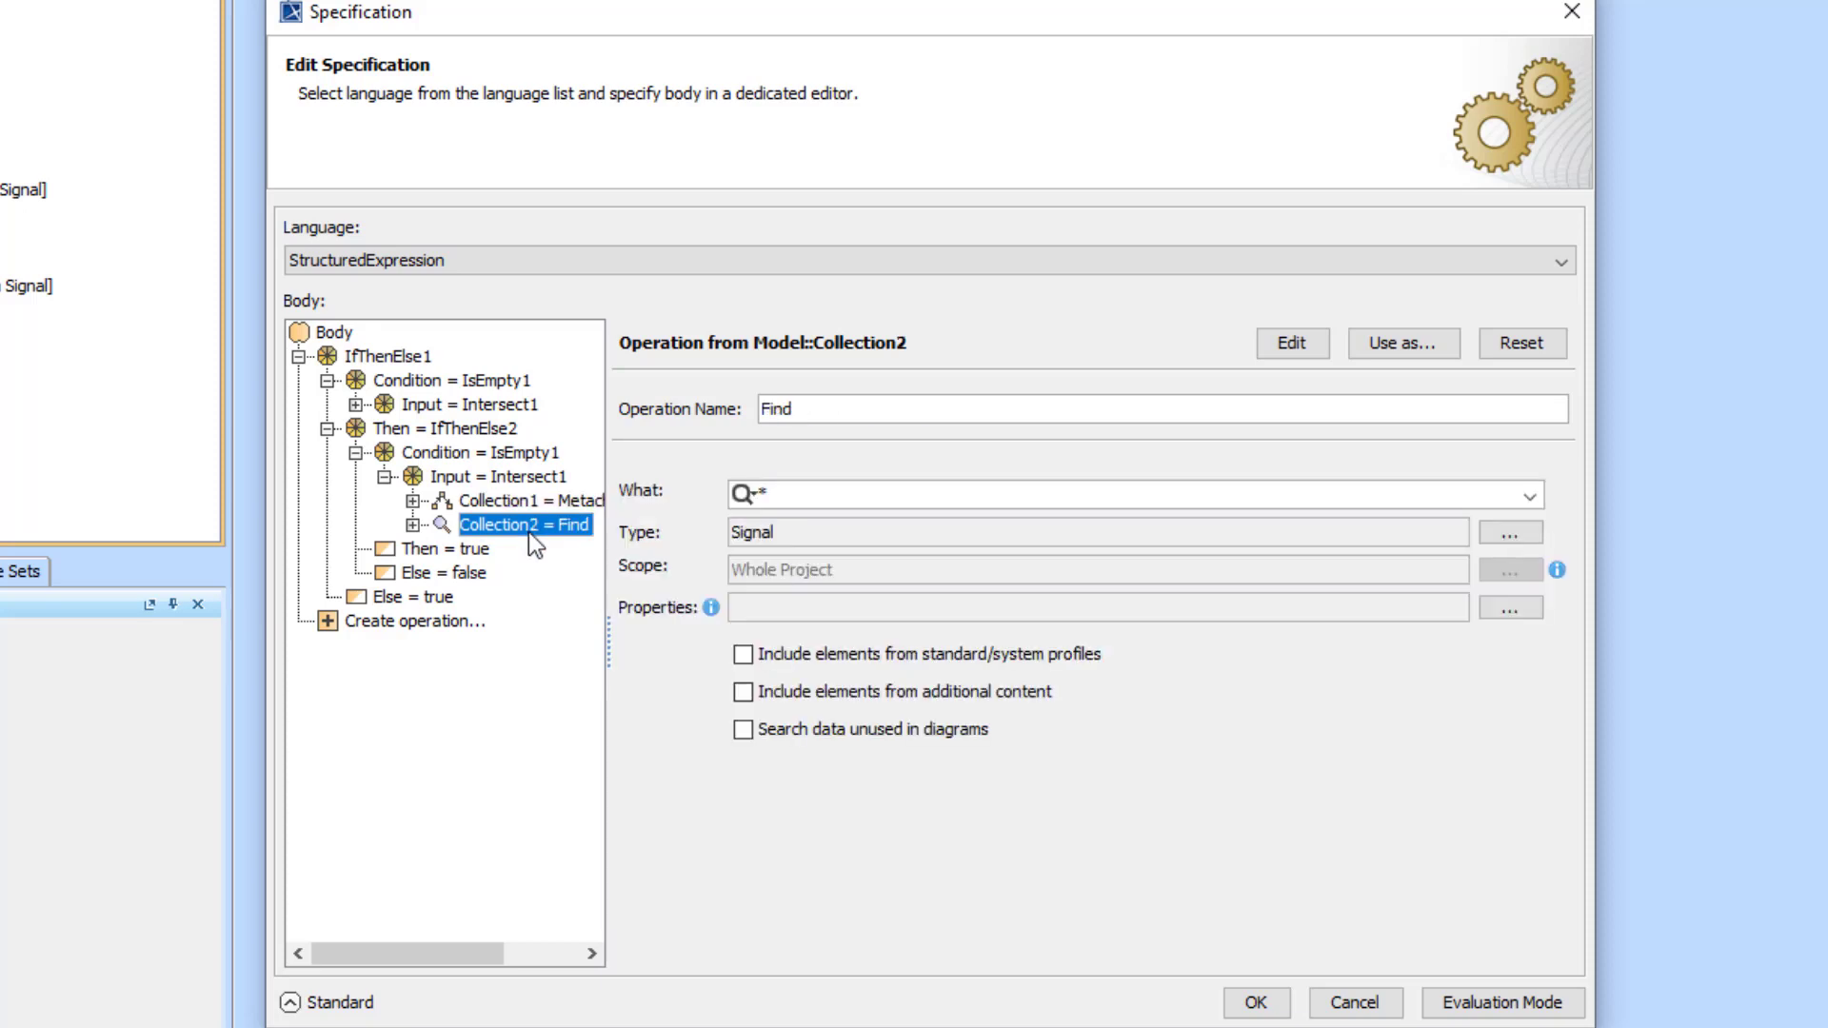
left_click(413, 526)
left_click(413, 526)
Cancel the expression editor, check the SIGNALCHECK validation rule's severity, and close the constraint specification.
left_click(1355, 1003)
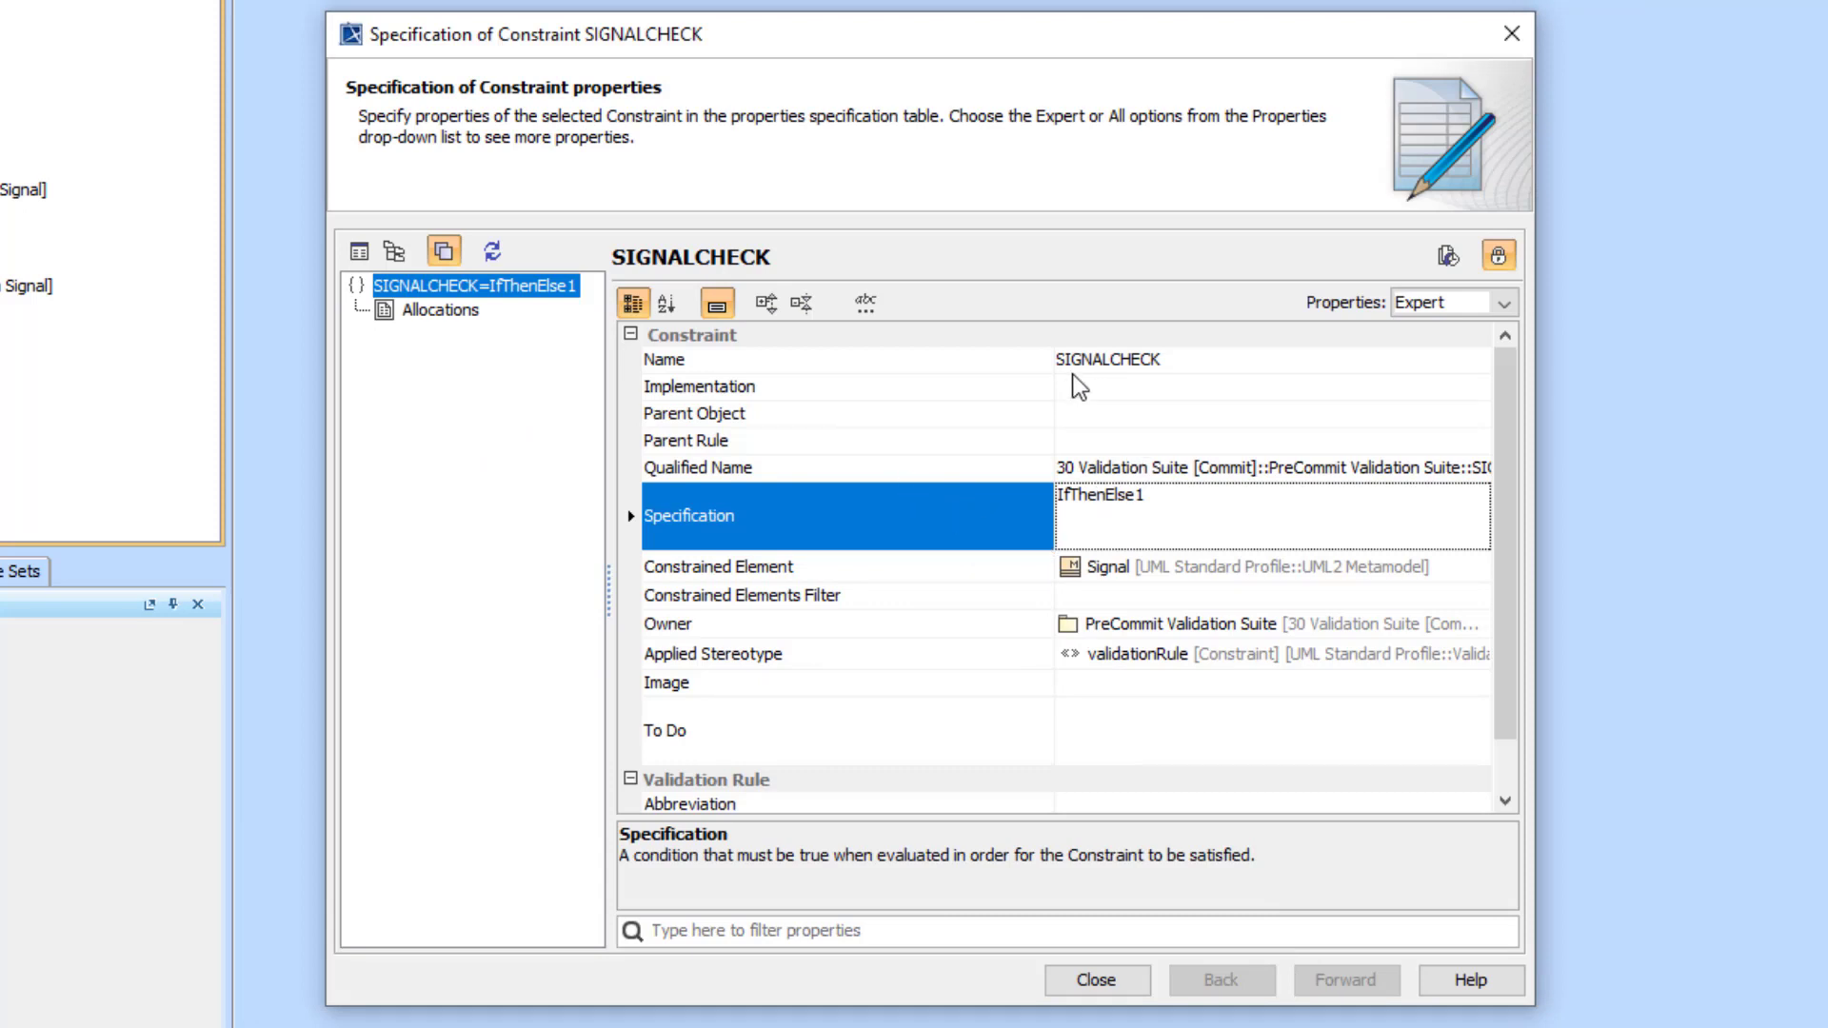
scroll(1085, 418, "down", 1)
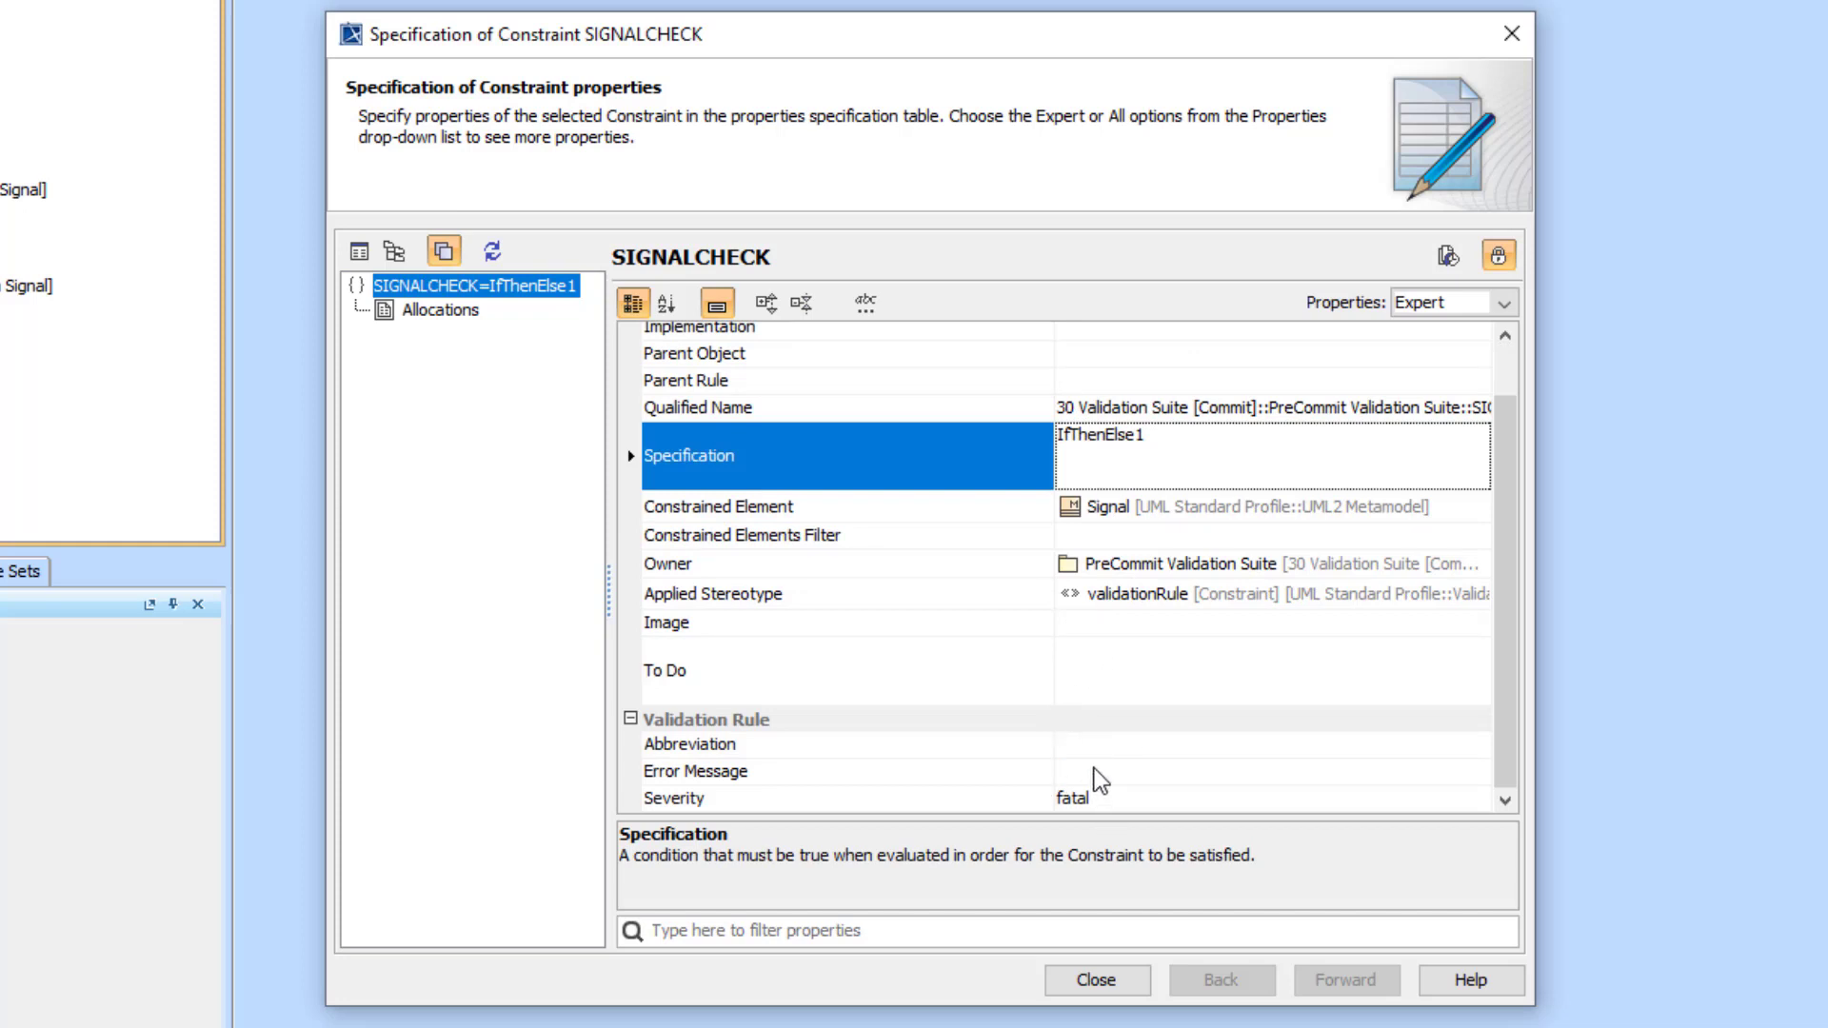
left_click(1085, 981)
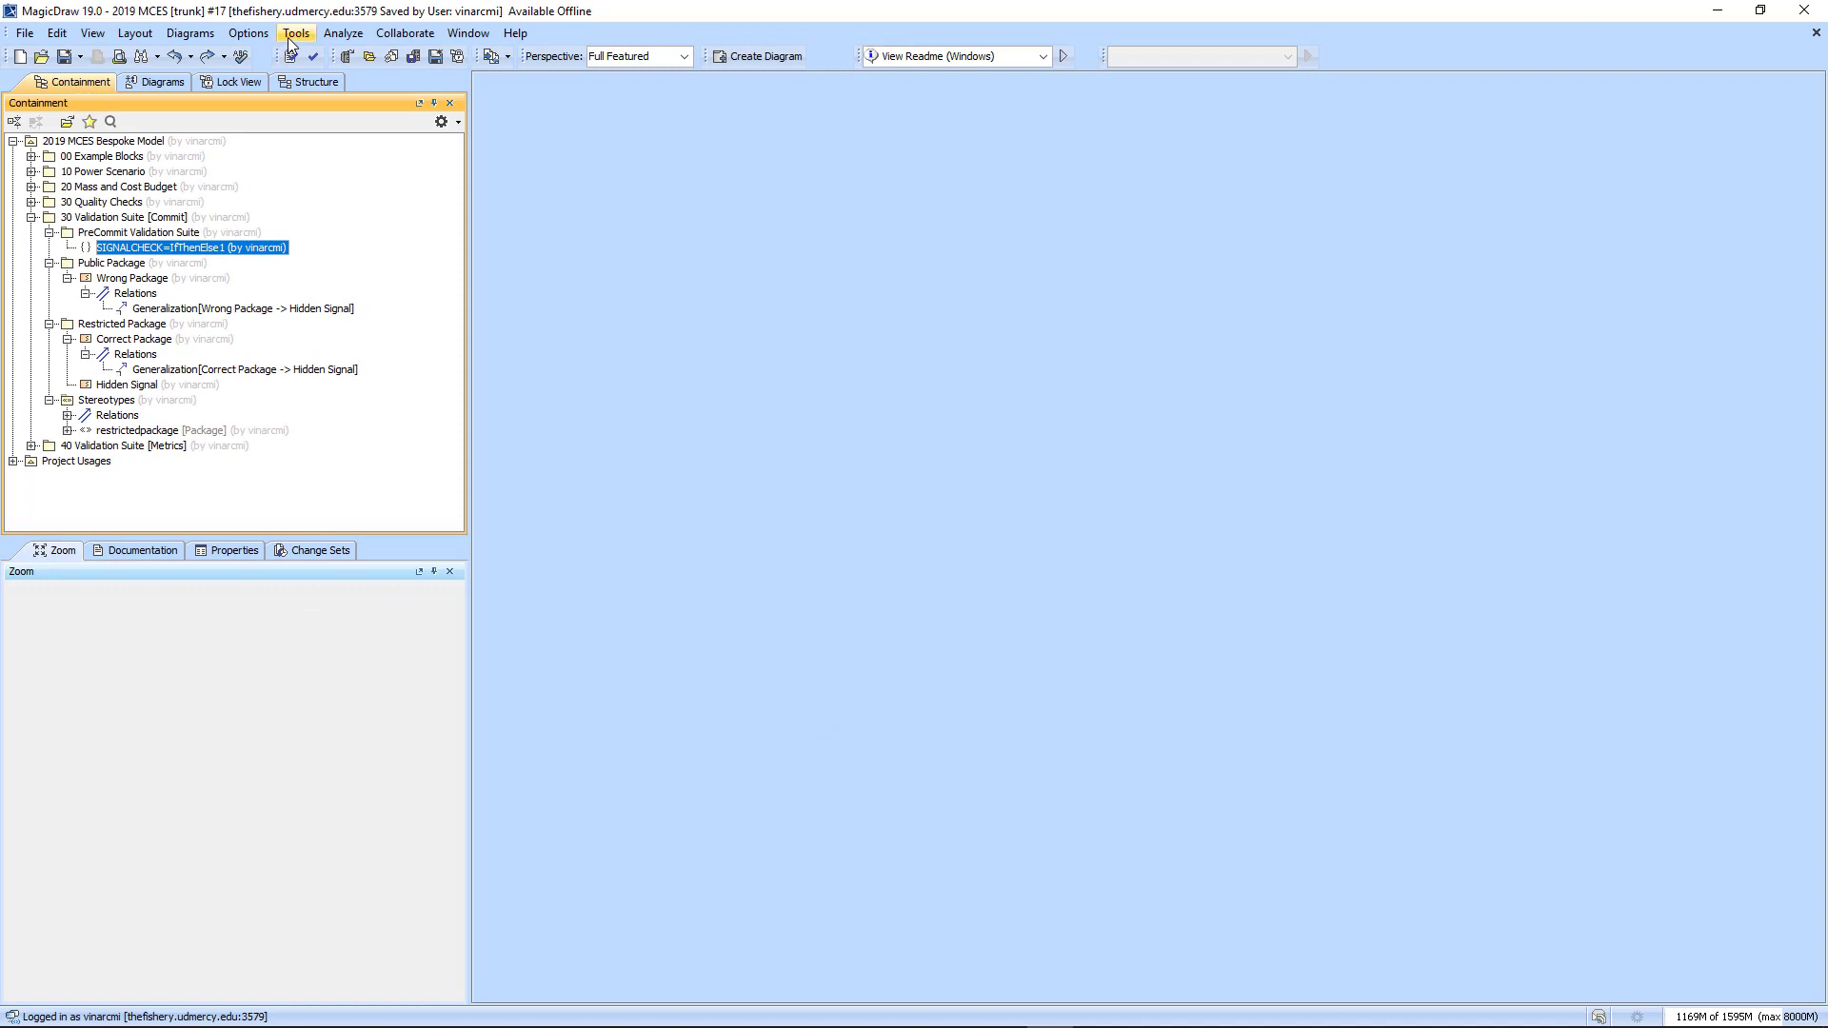
Open the Validation settings under General in the project options, filtering the options by "val".
left_click(296, 34)
left_click(248, 33)
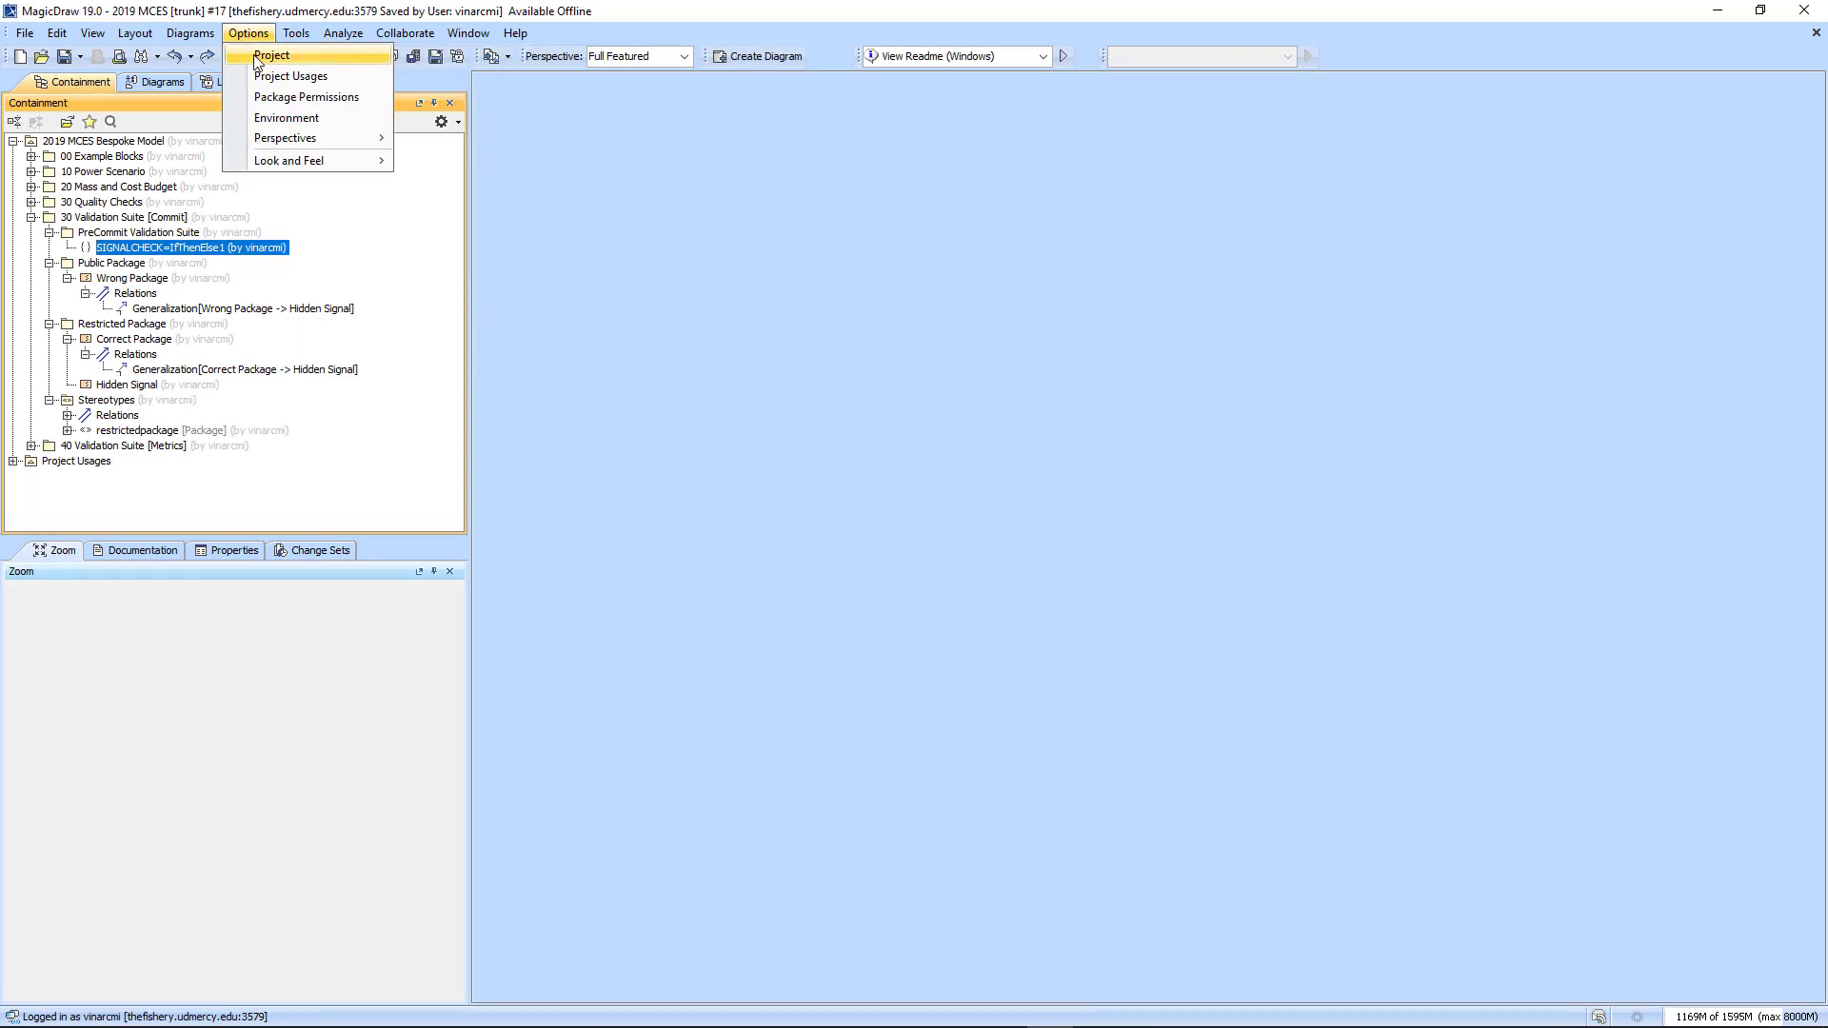
left_click(272, 56)
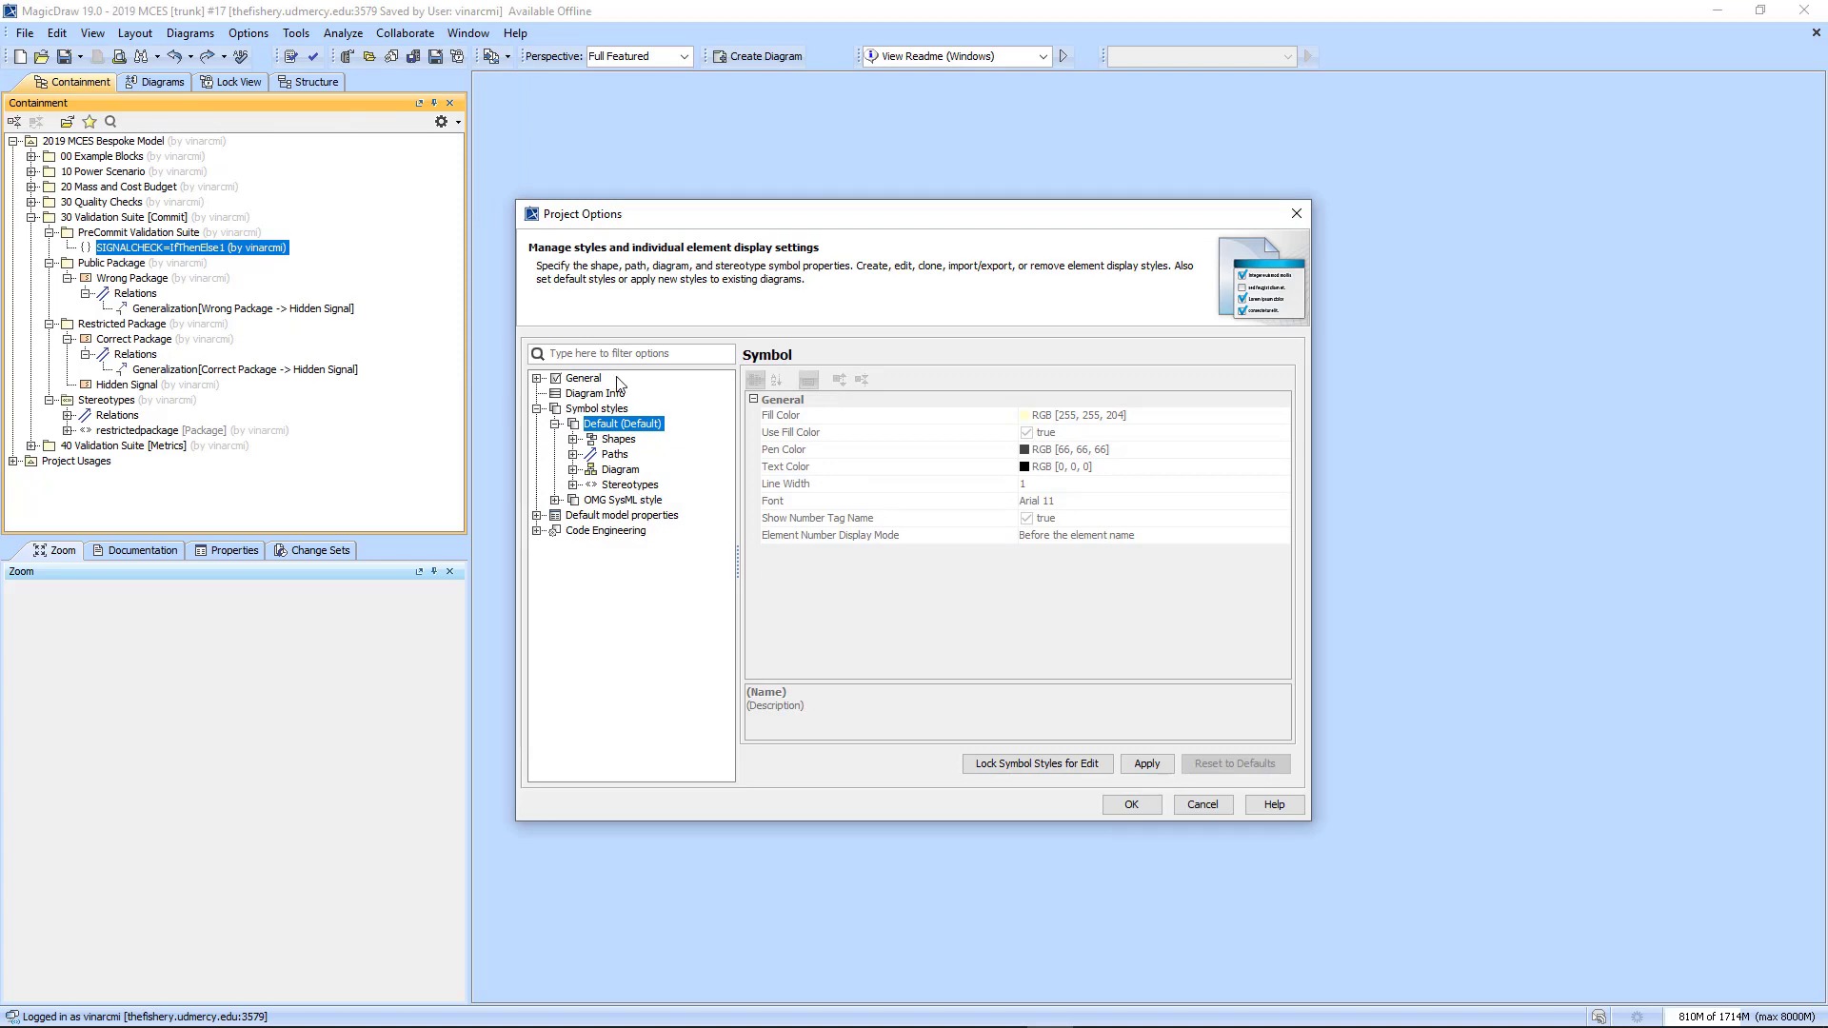
type("va")
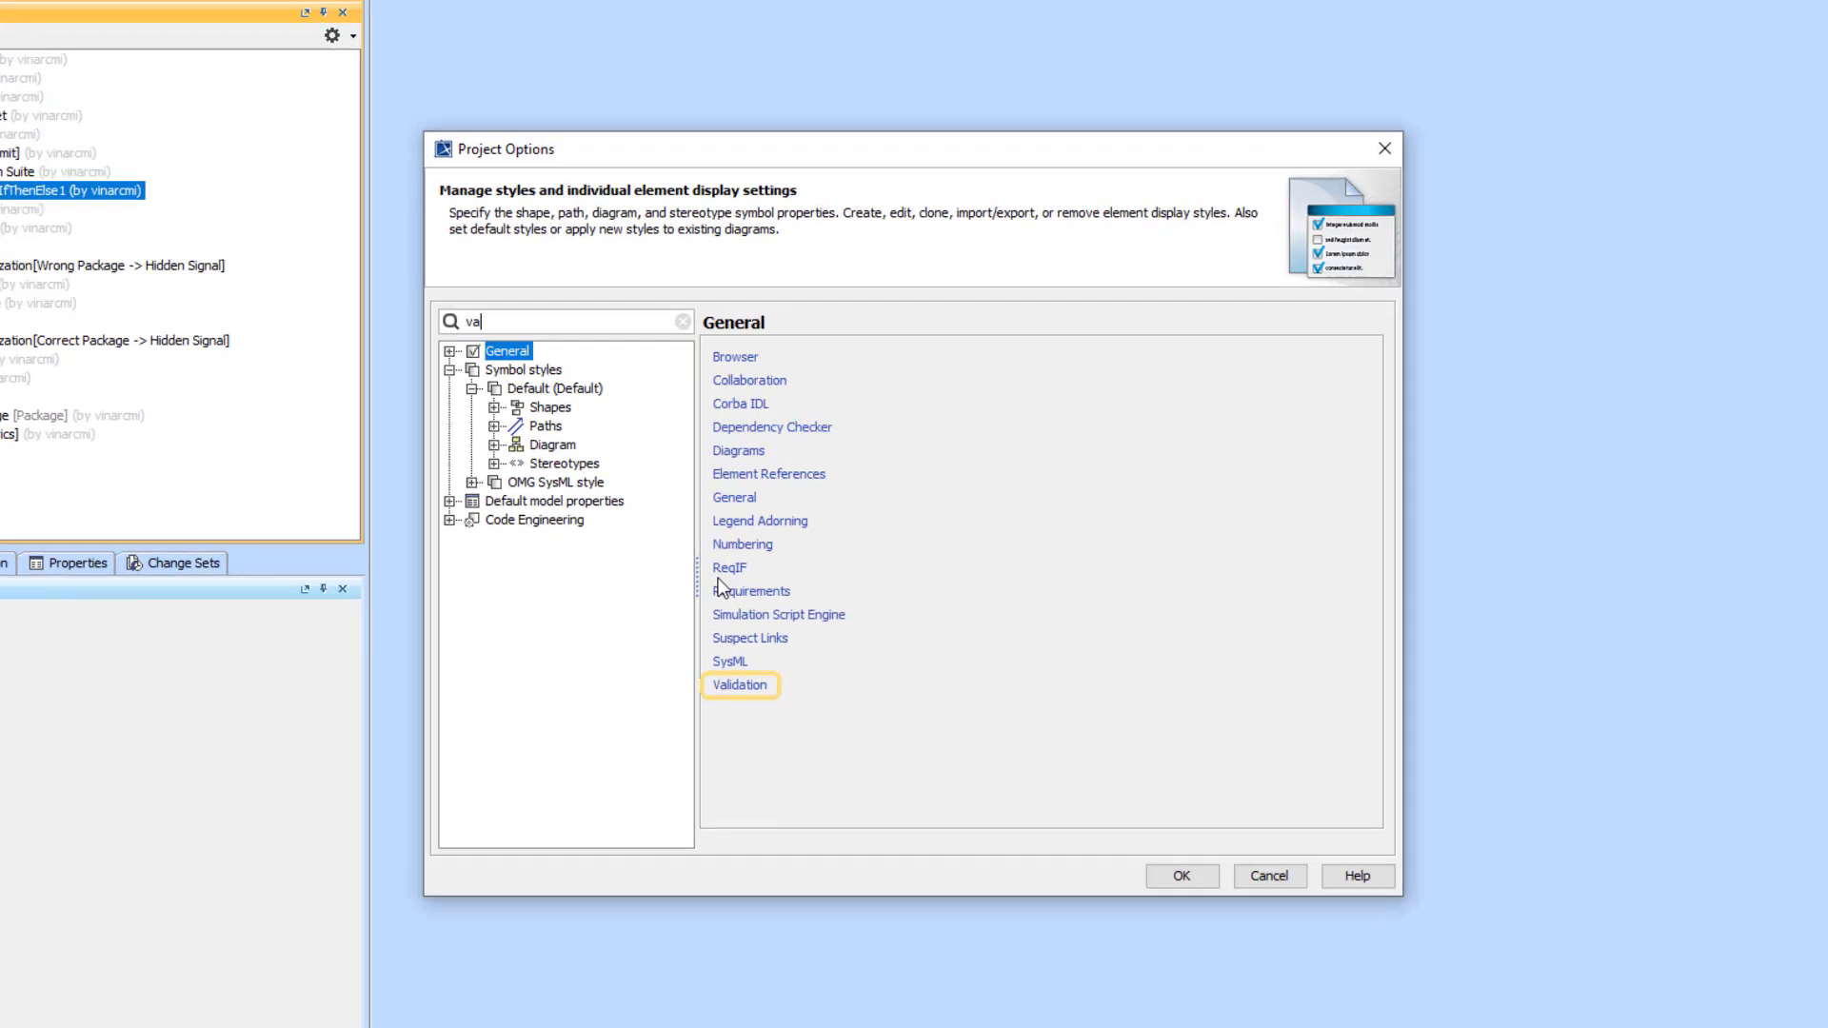
type("l")
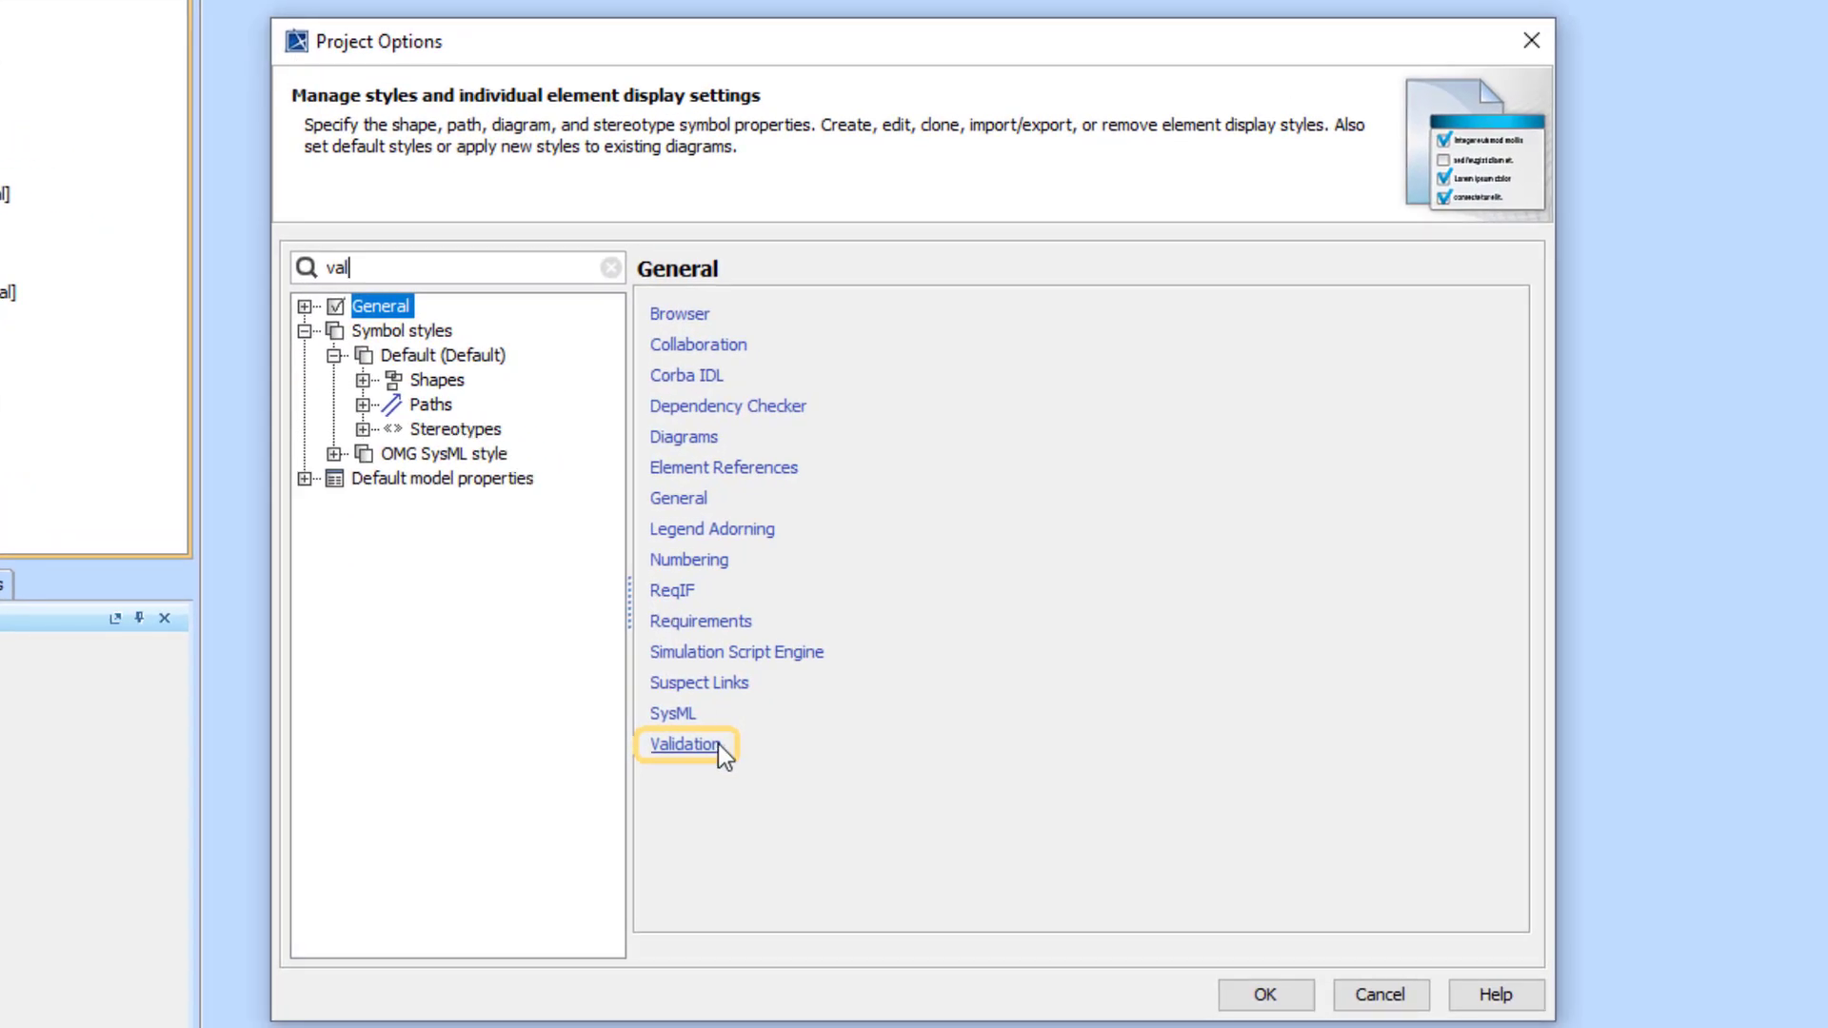
left_click(716, 745)
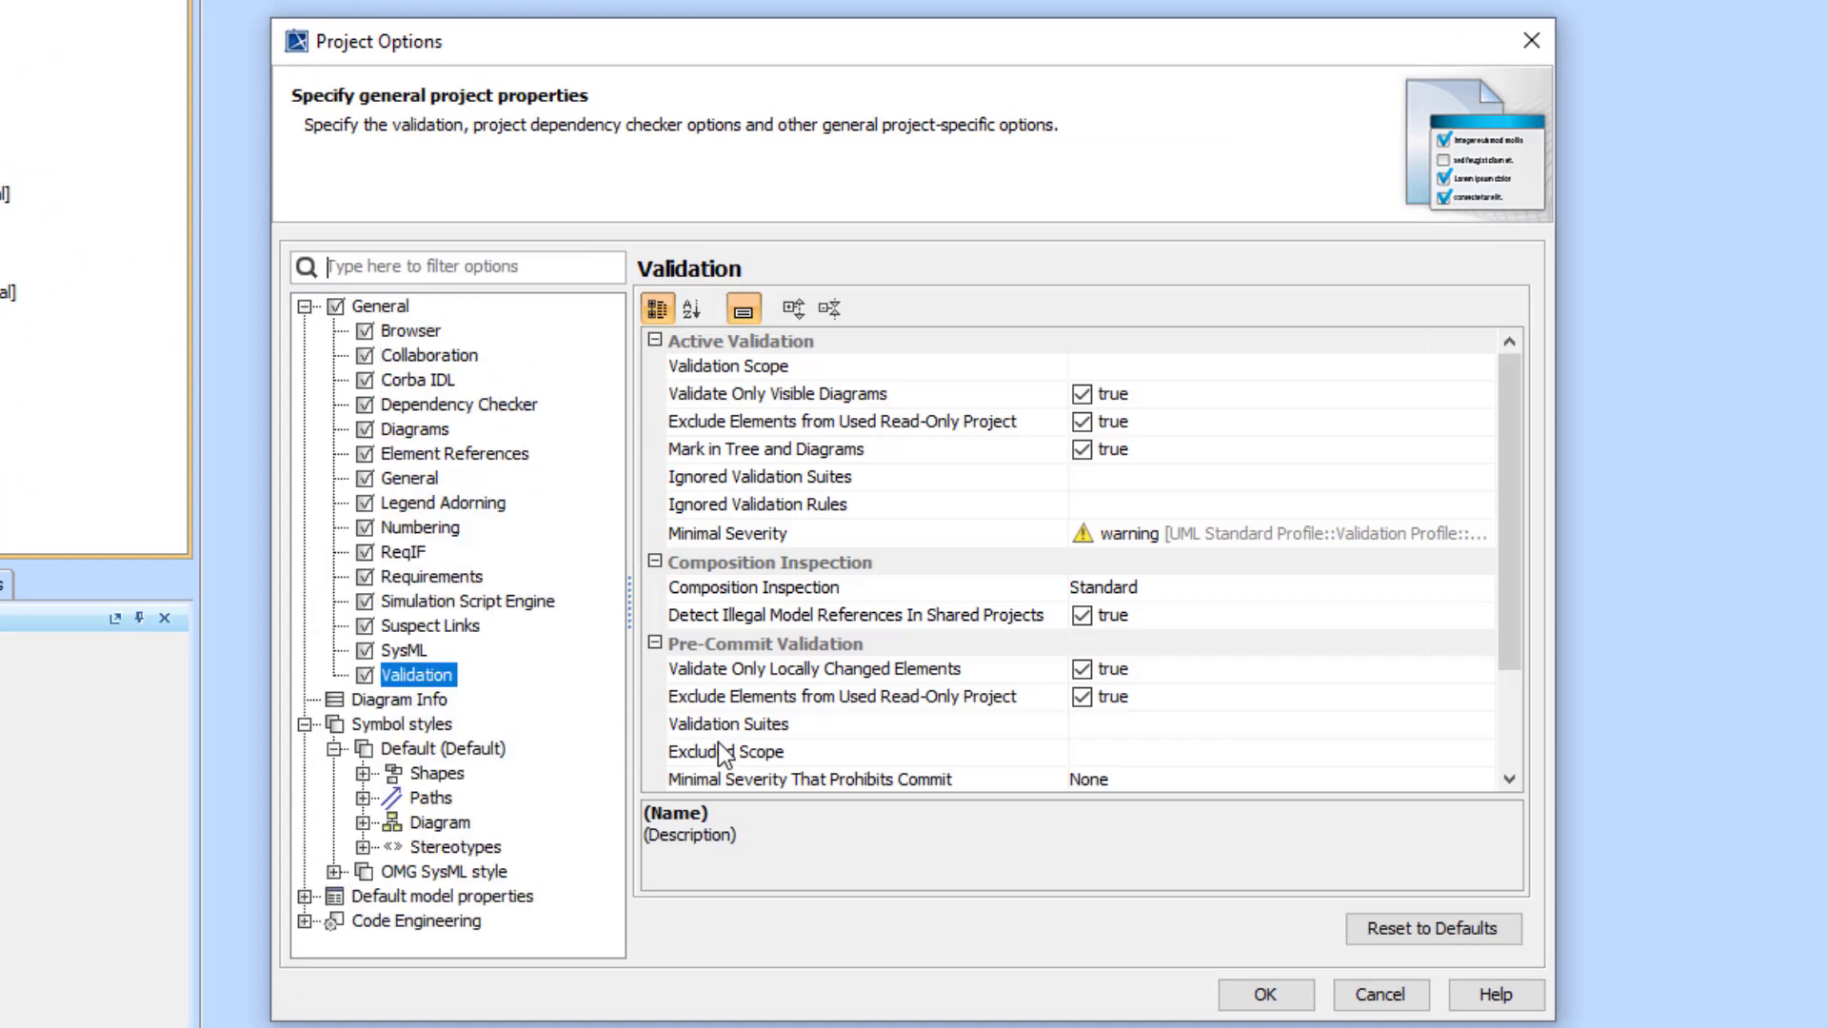
Assign the PreCommit Validation Suite from 30 Validation Suite [Commit] as the validation suite for Pre-Commit Validation.
left_click(789, 648)
left_click(850, 670)
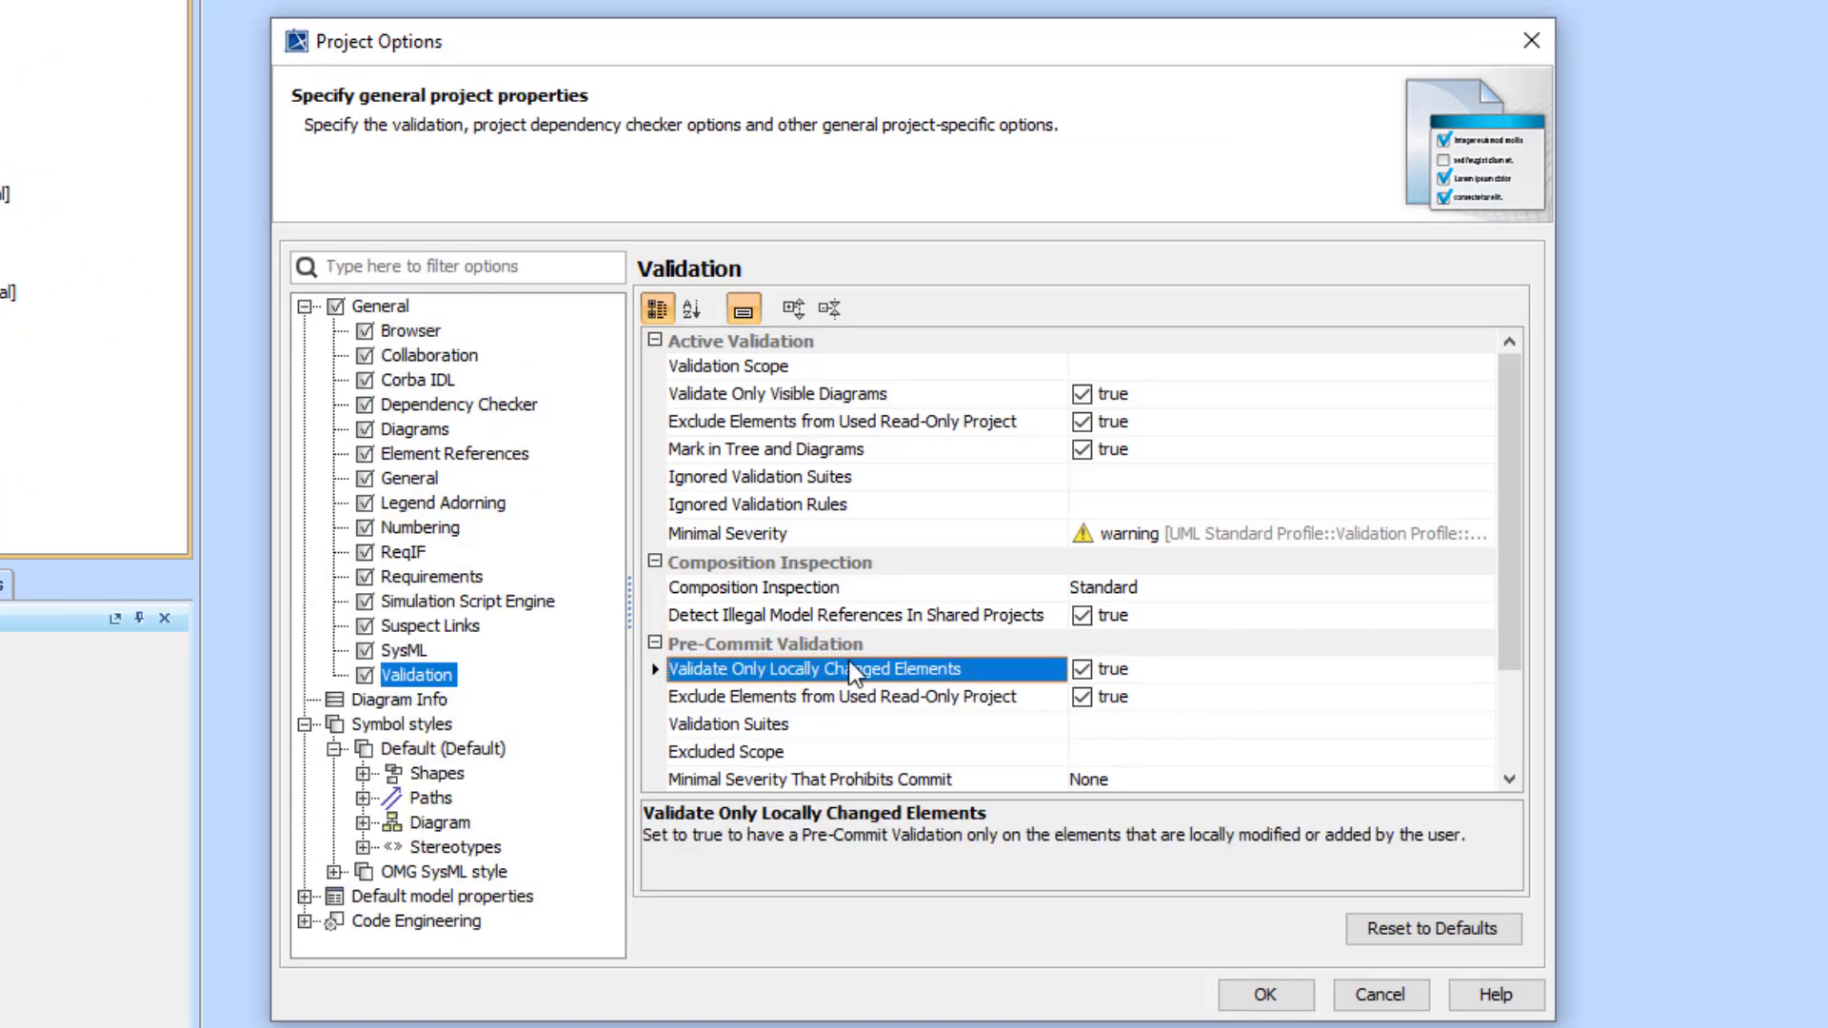
scroll(849, 662, "down", 3)
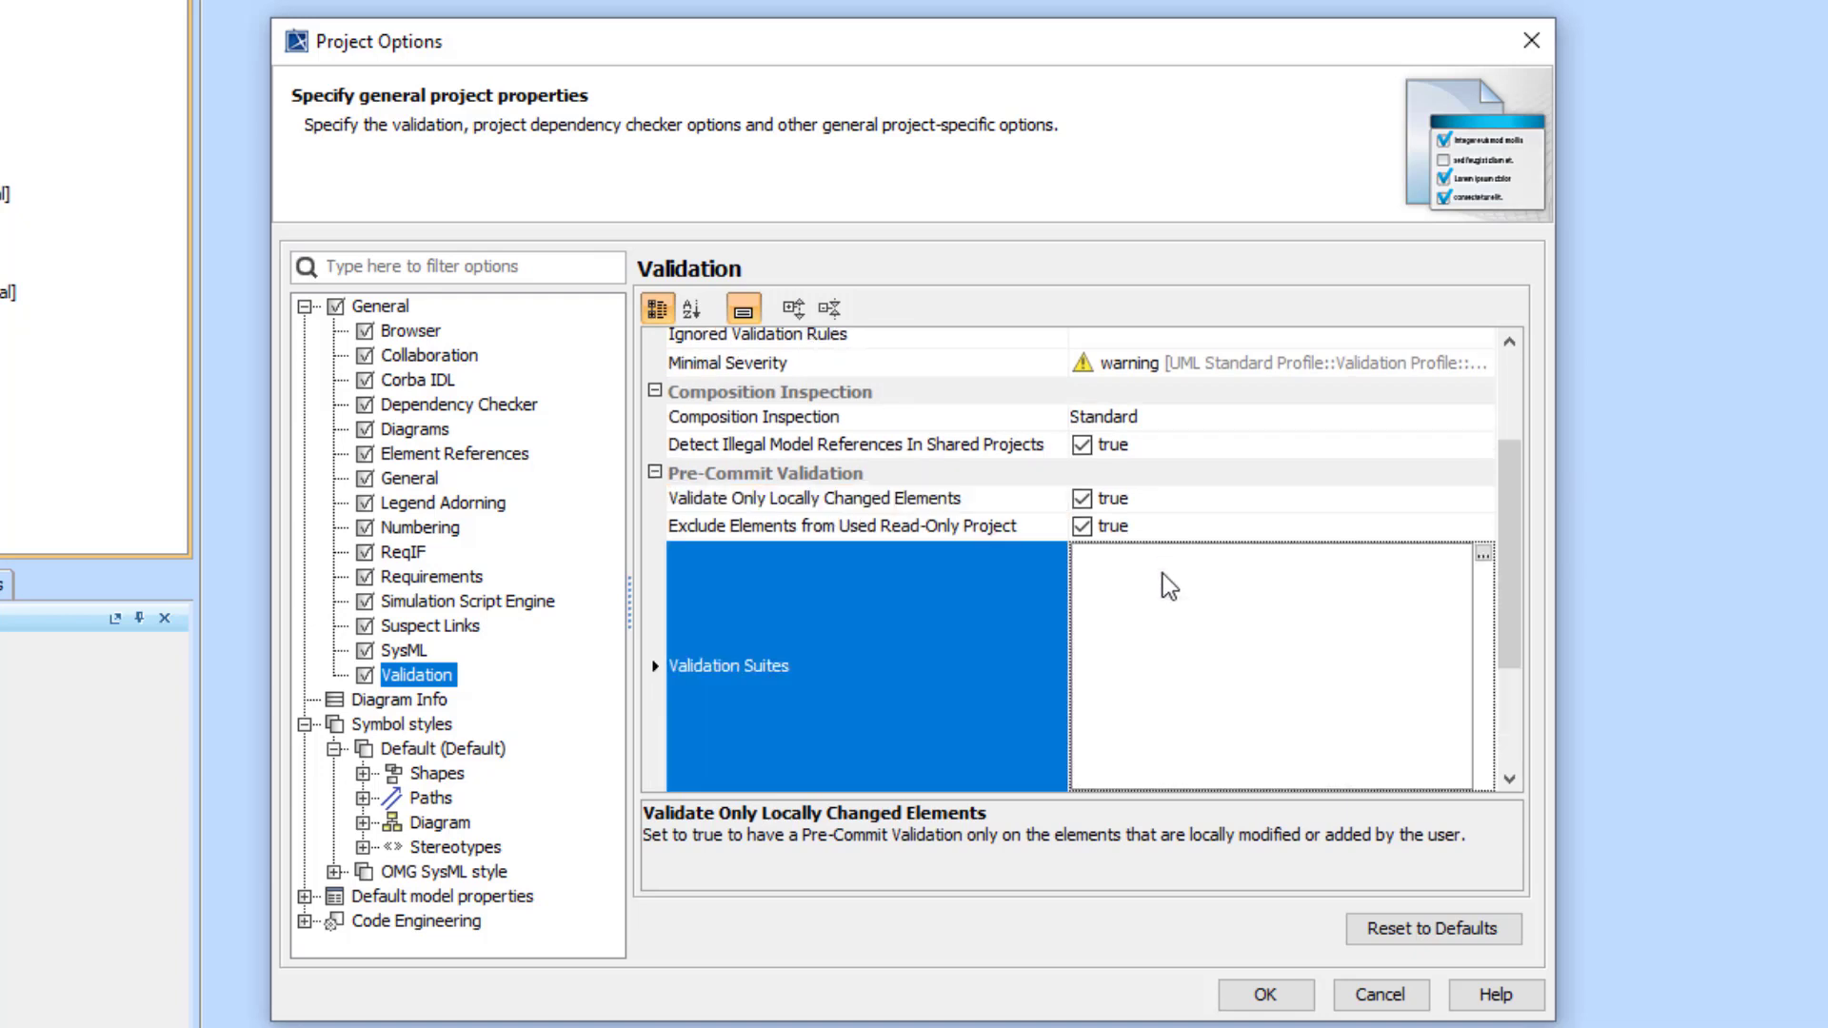
left_click(1166, 582)
left_click(1484, 552)
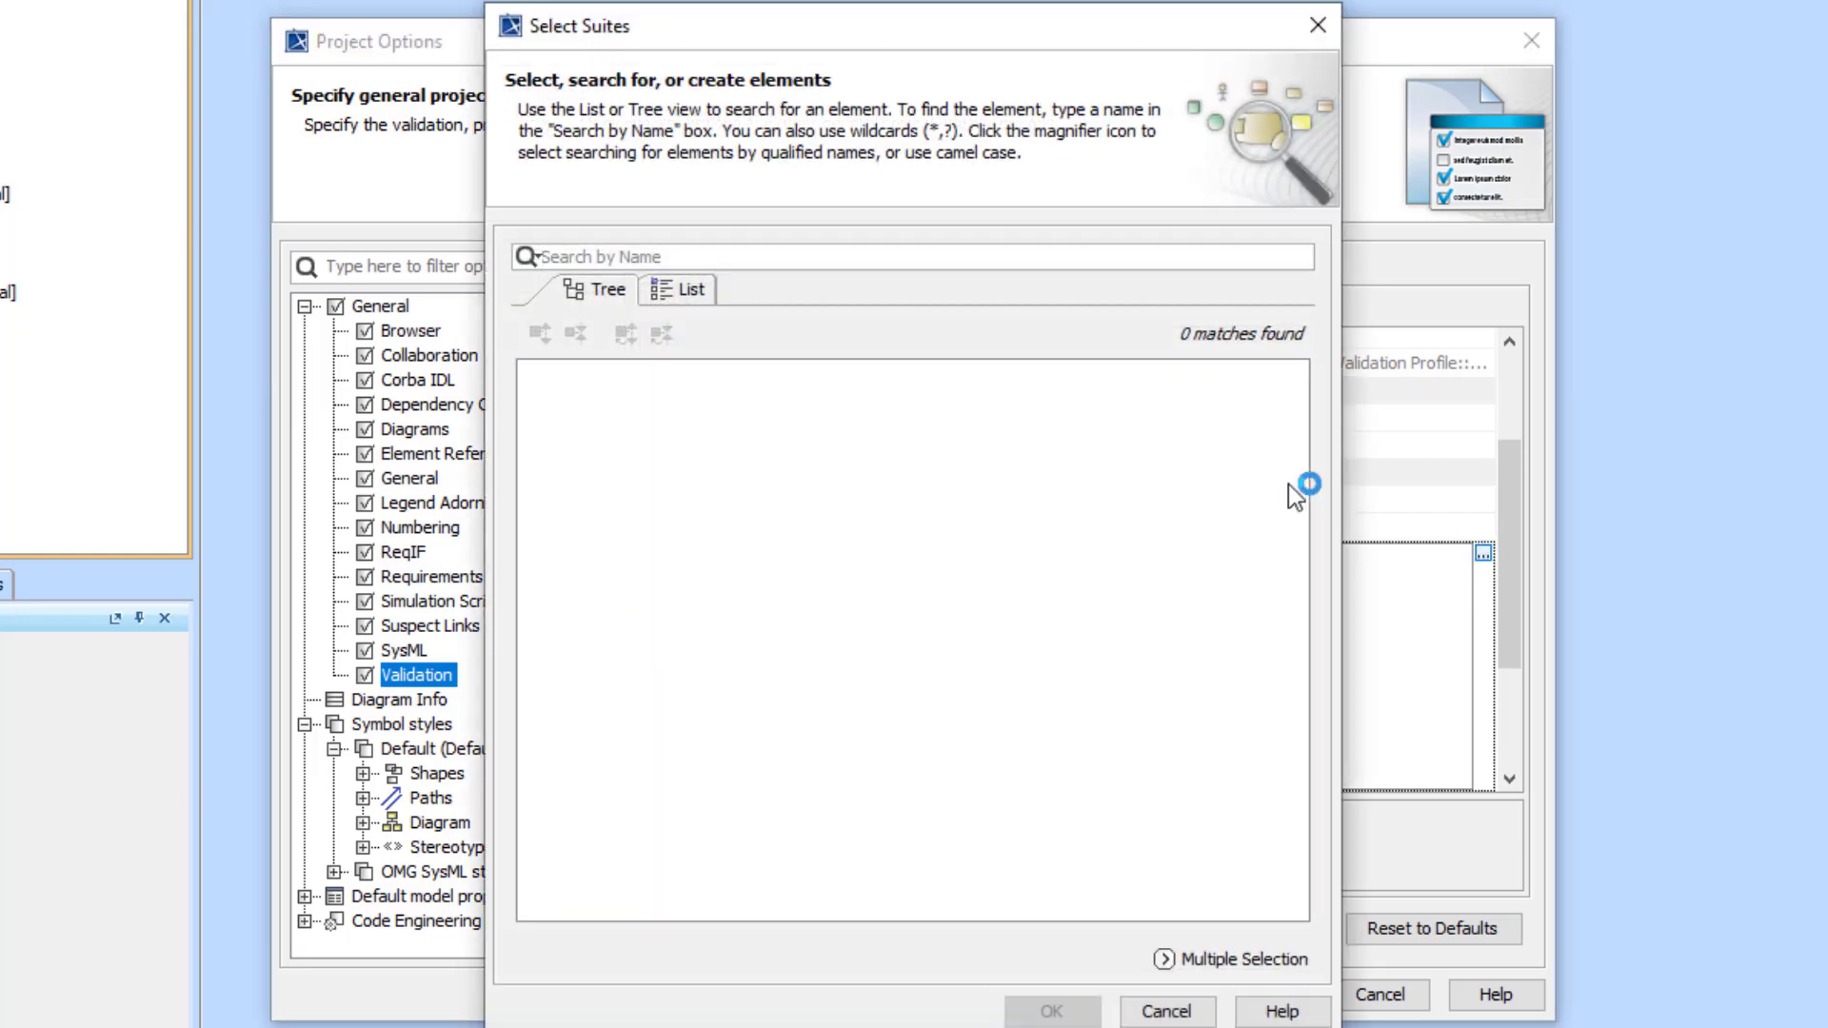
left_click(561, 397)
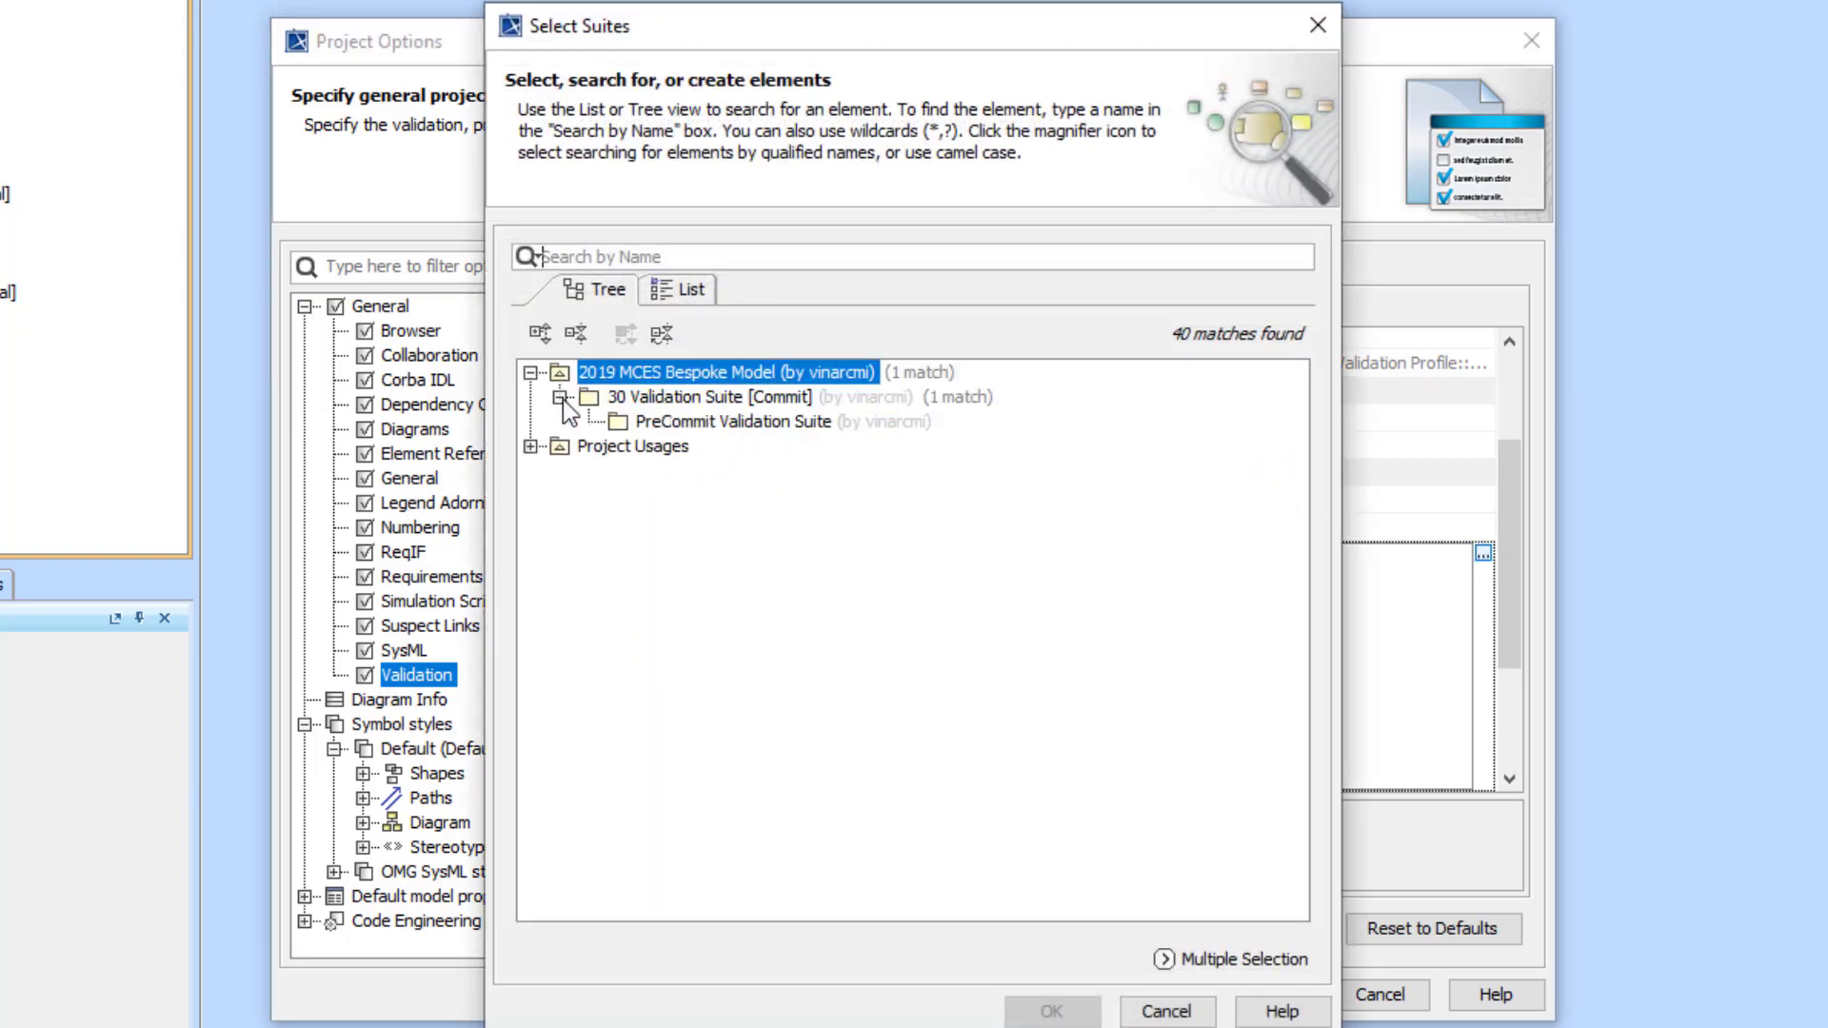
left_click(658, 424)
left_click(1051, 1011)
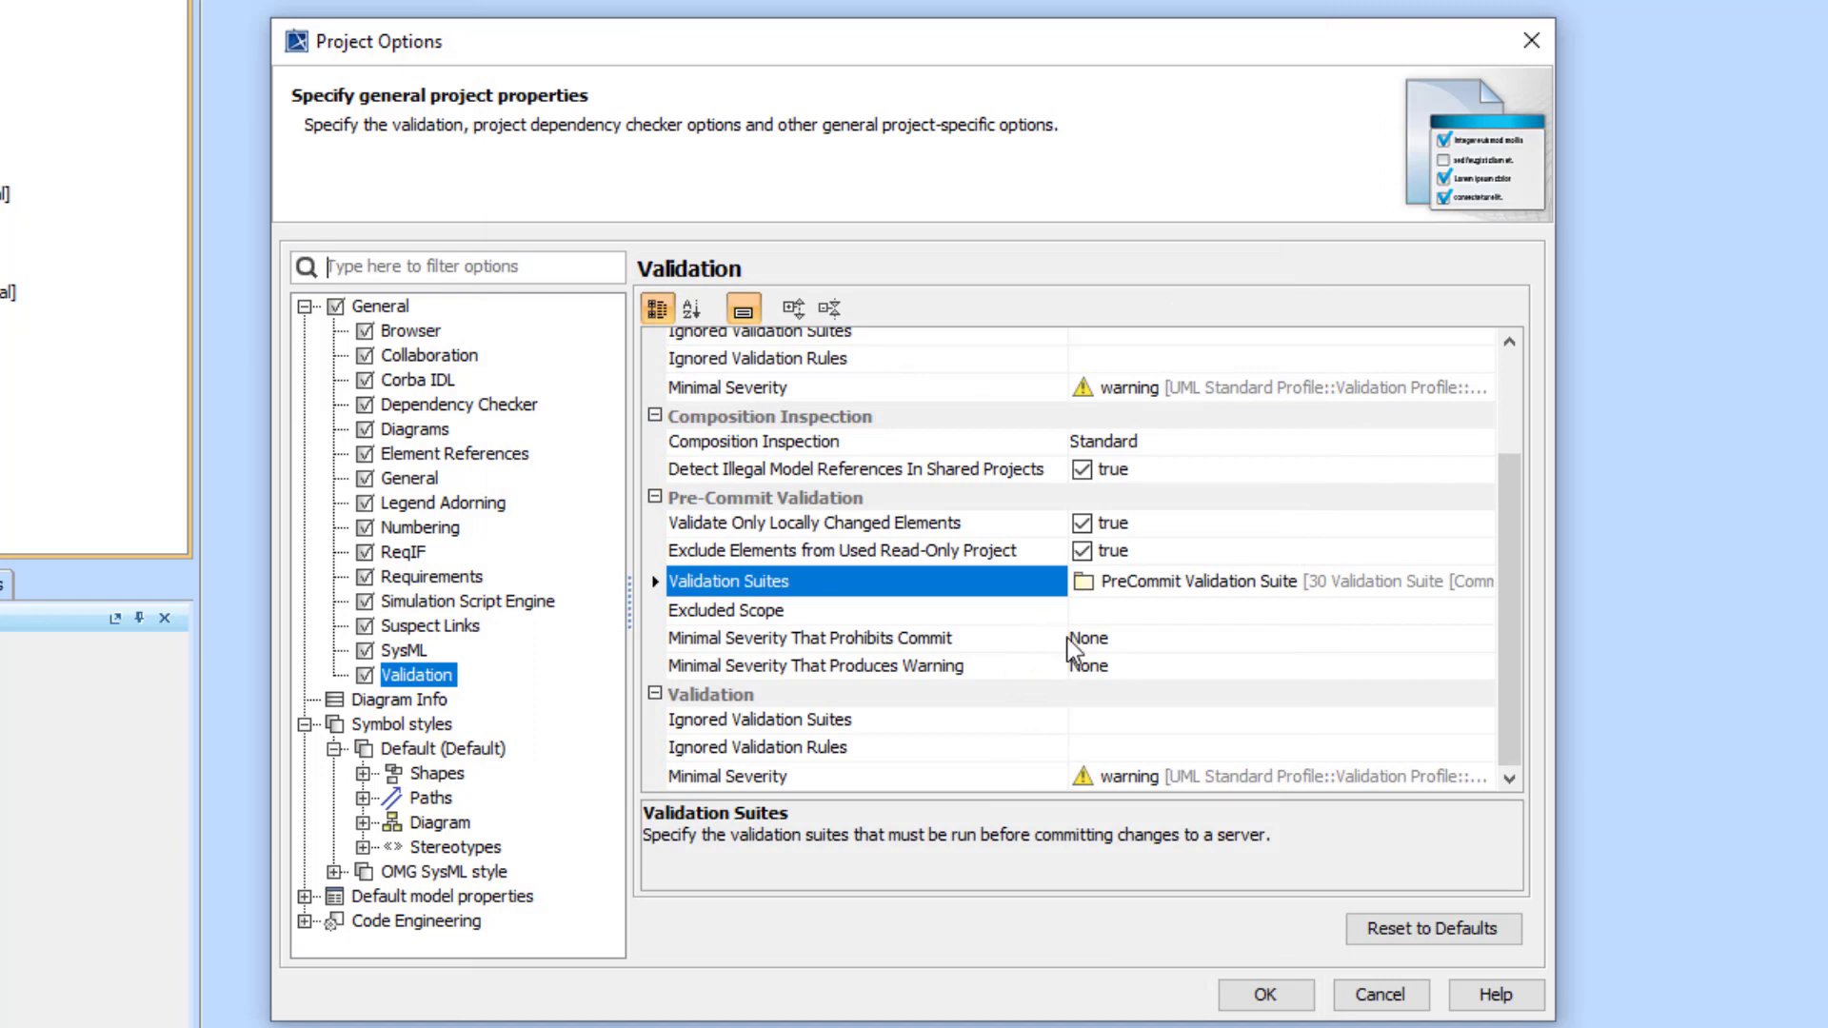
Set Minimal Severity That Prohibits Commit to fatal and accept the project options.
left_click(1106, 639)
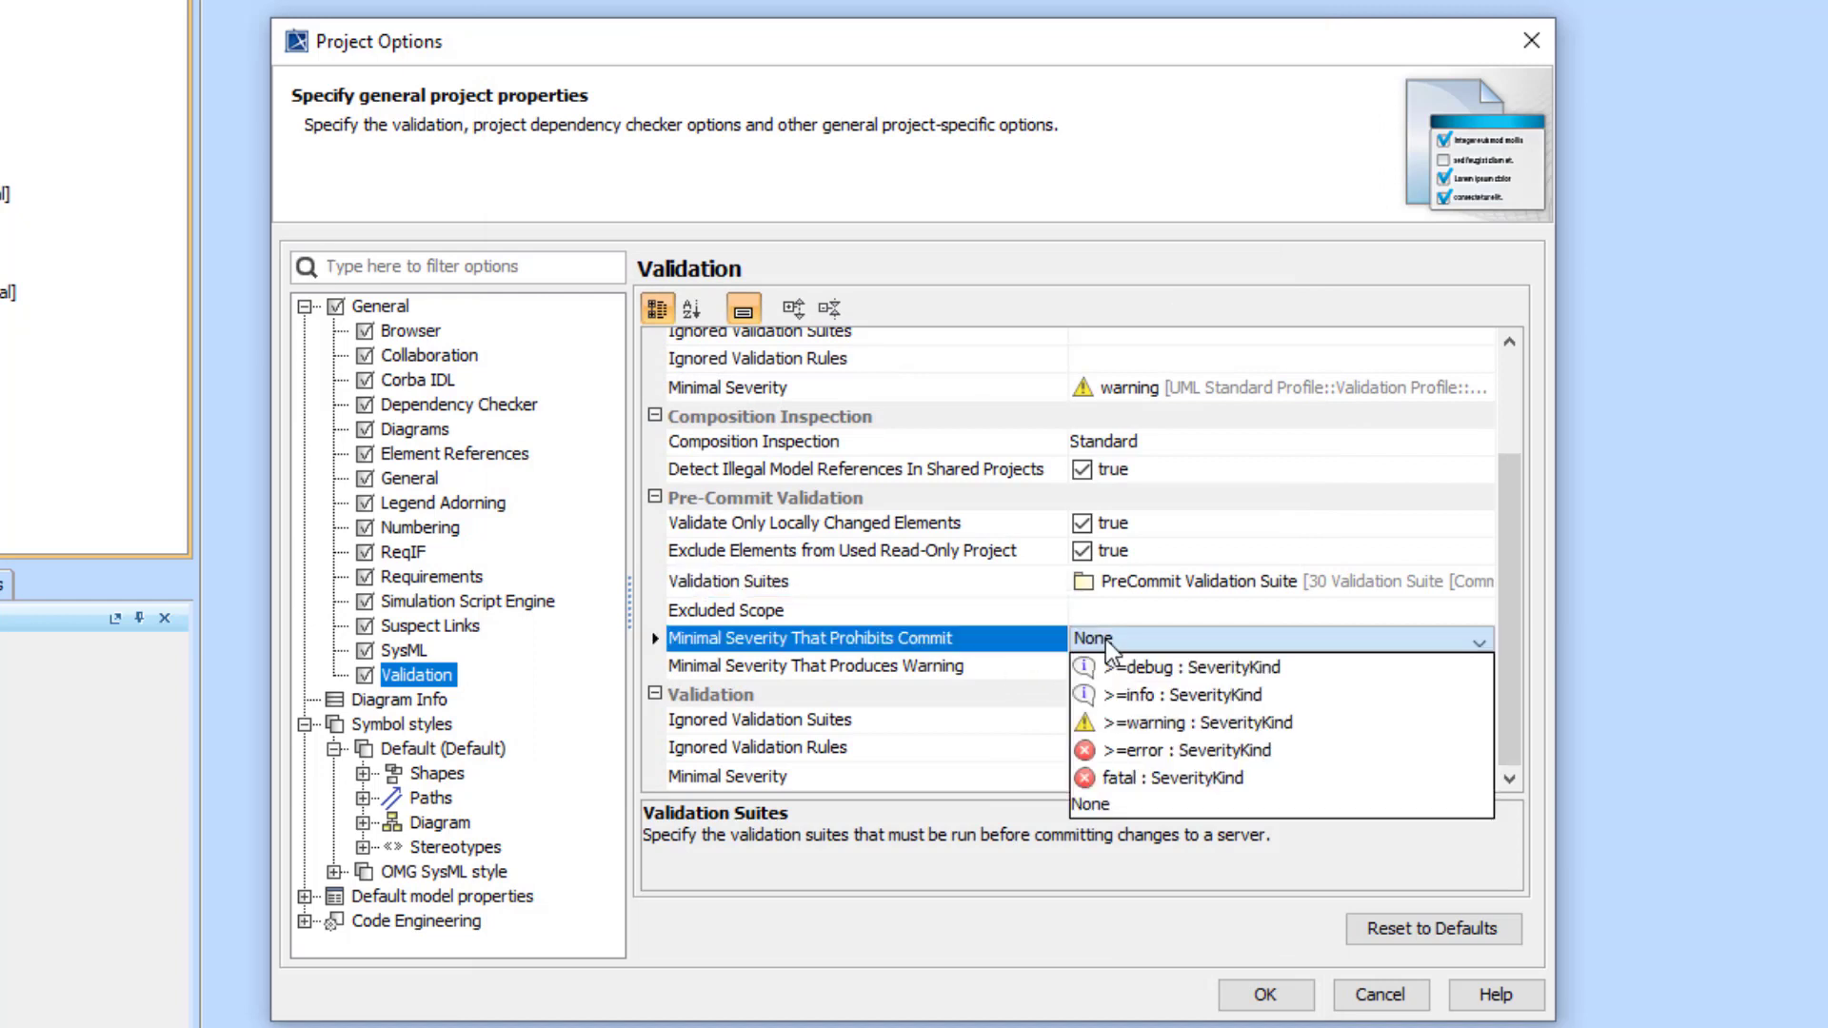
left_click(1141, 776)
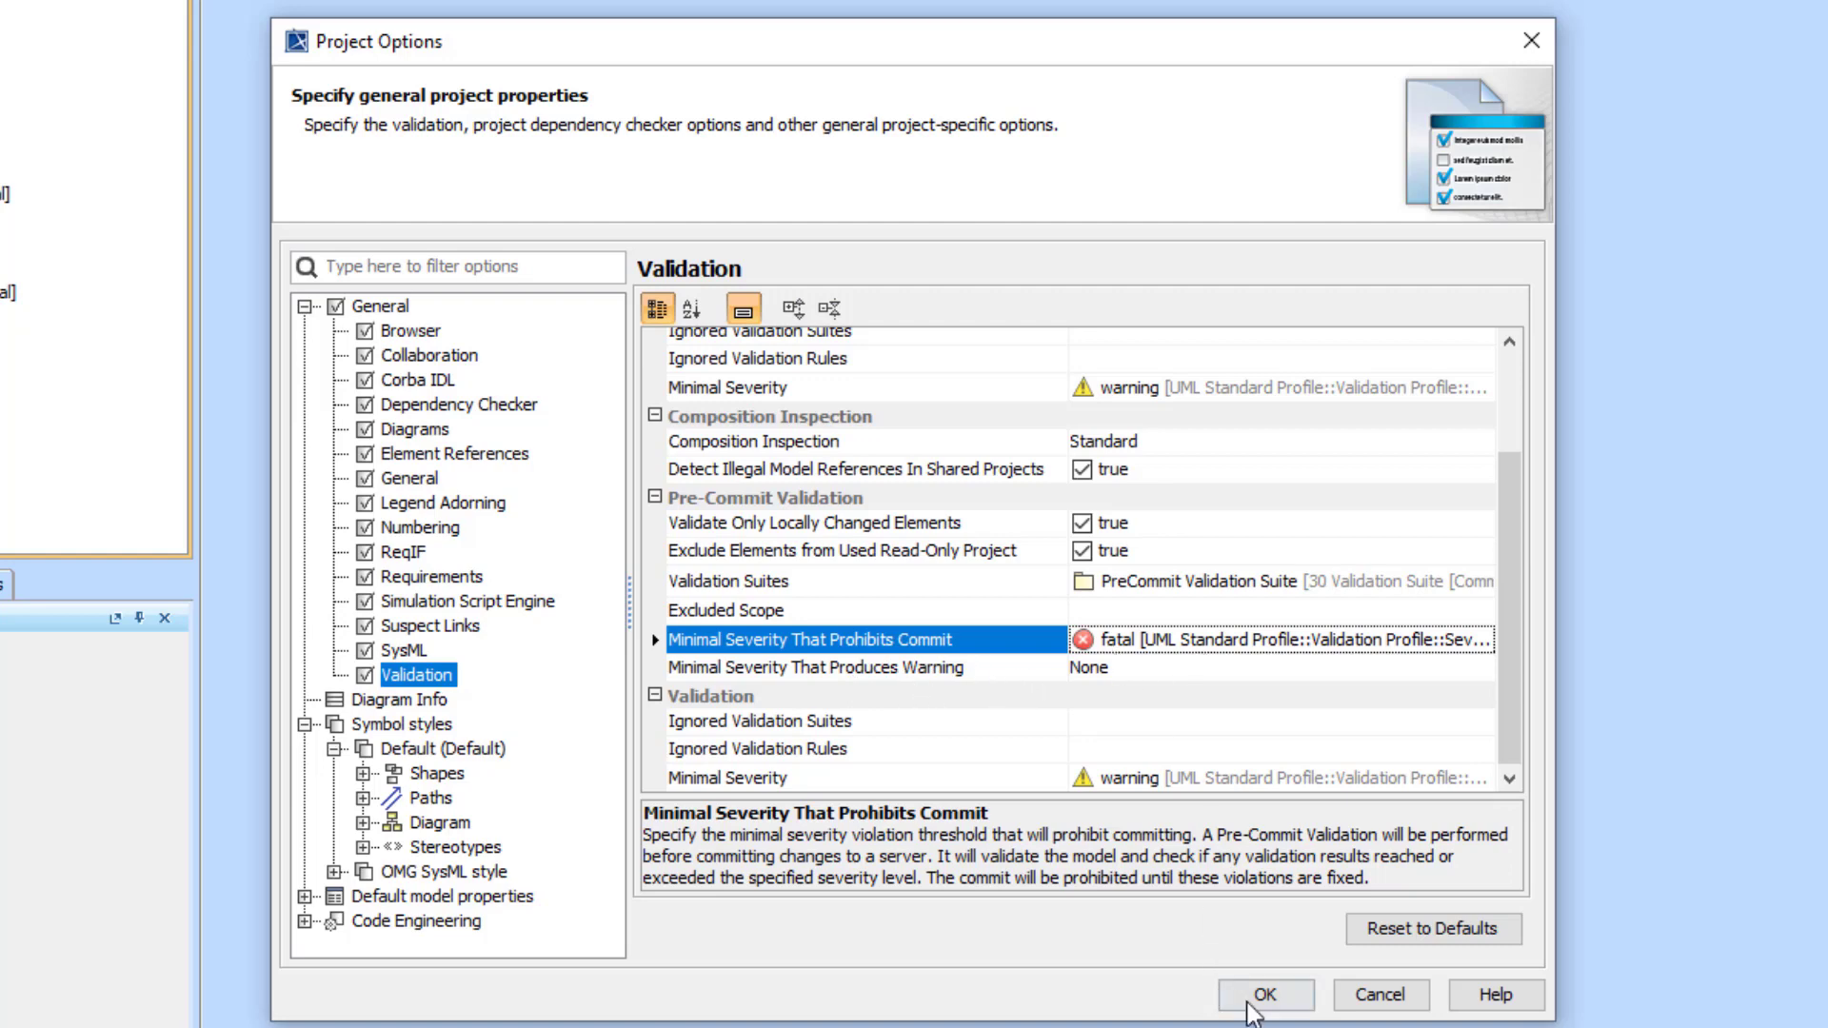
left_click(1259, 999)
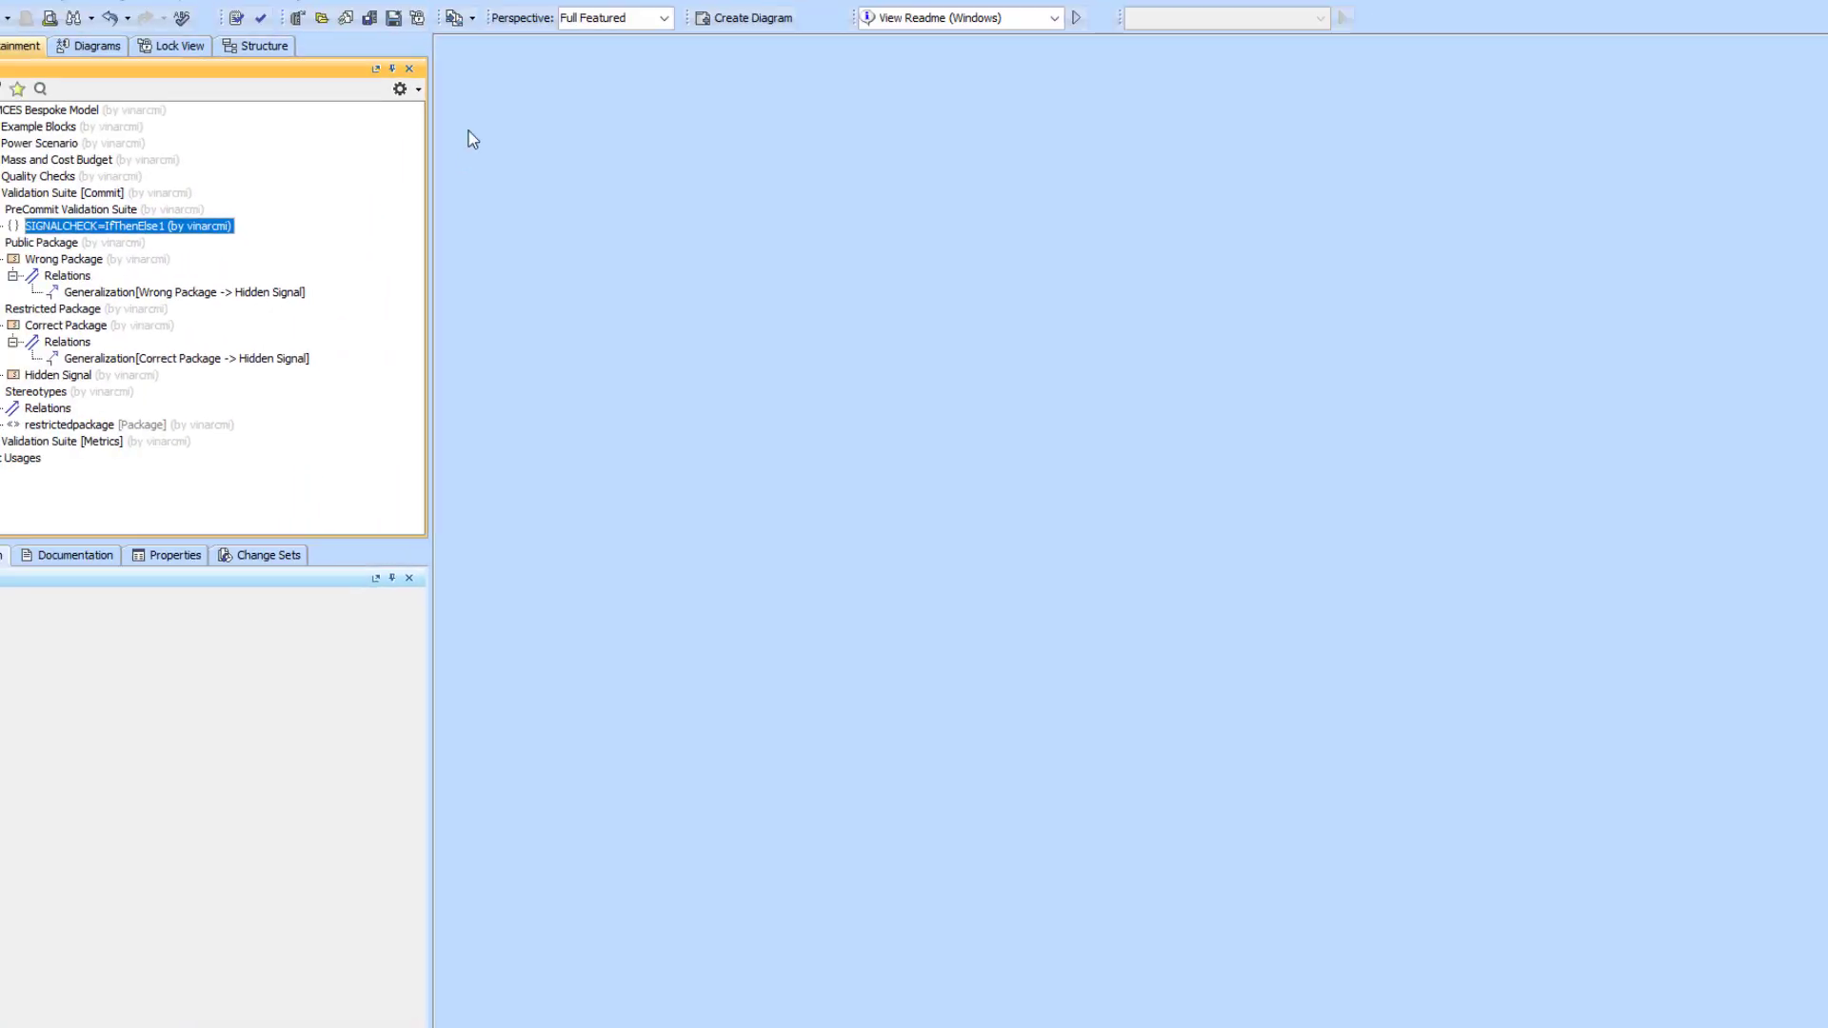
Commit the project changes to the server with a comment about the fatal error test.
left_click(401, 34)
left_click(571, 309)
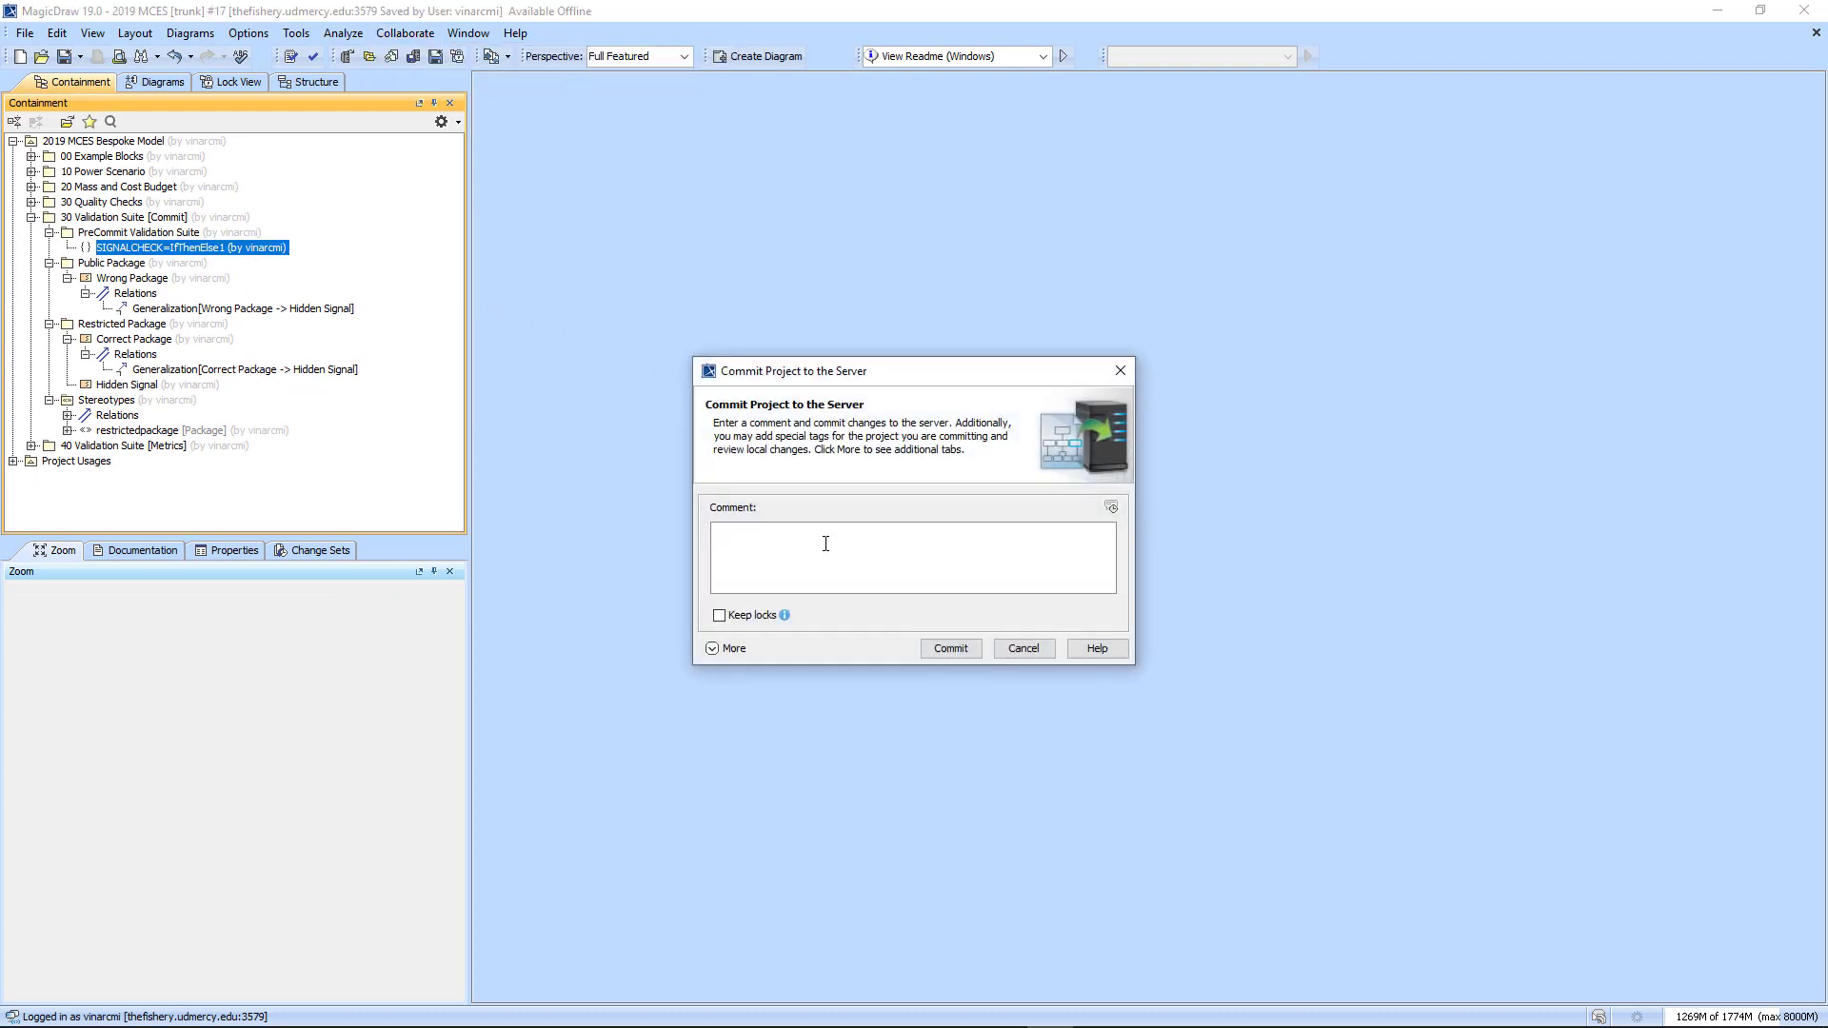
type("Fatal error tes")
left_click(950, 648)
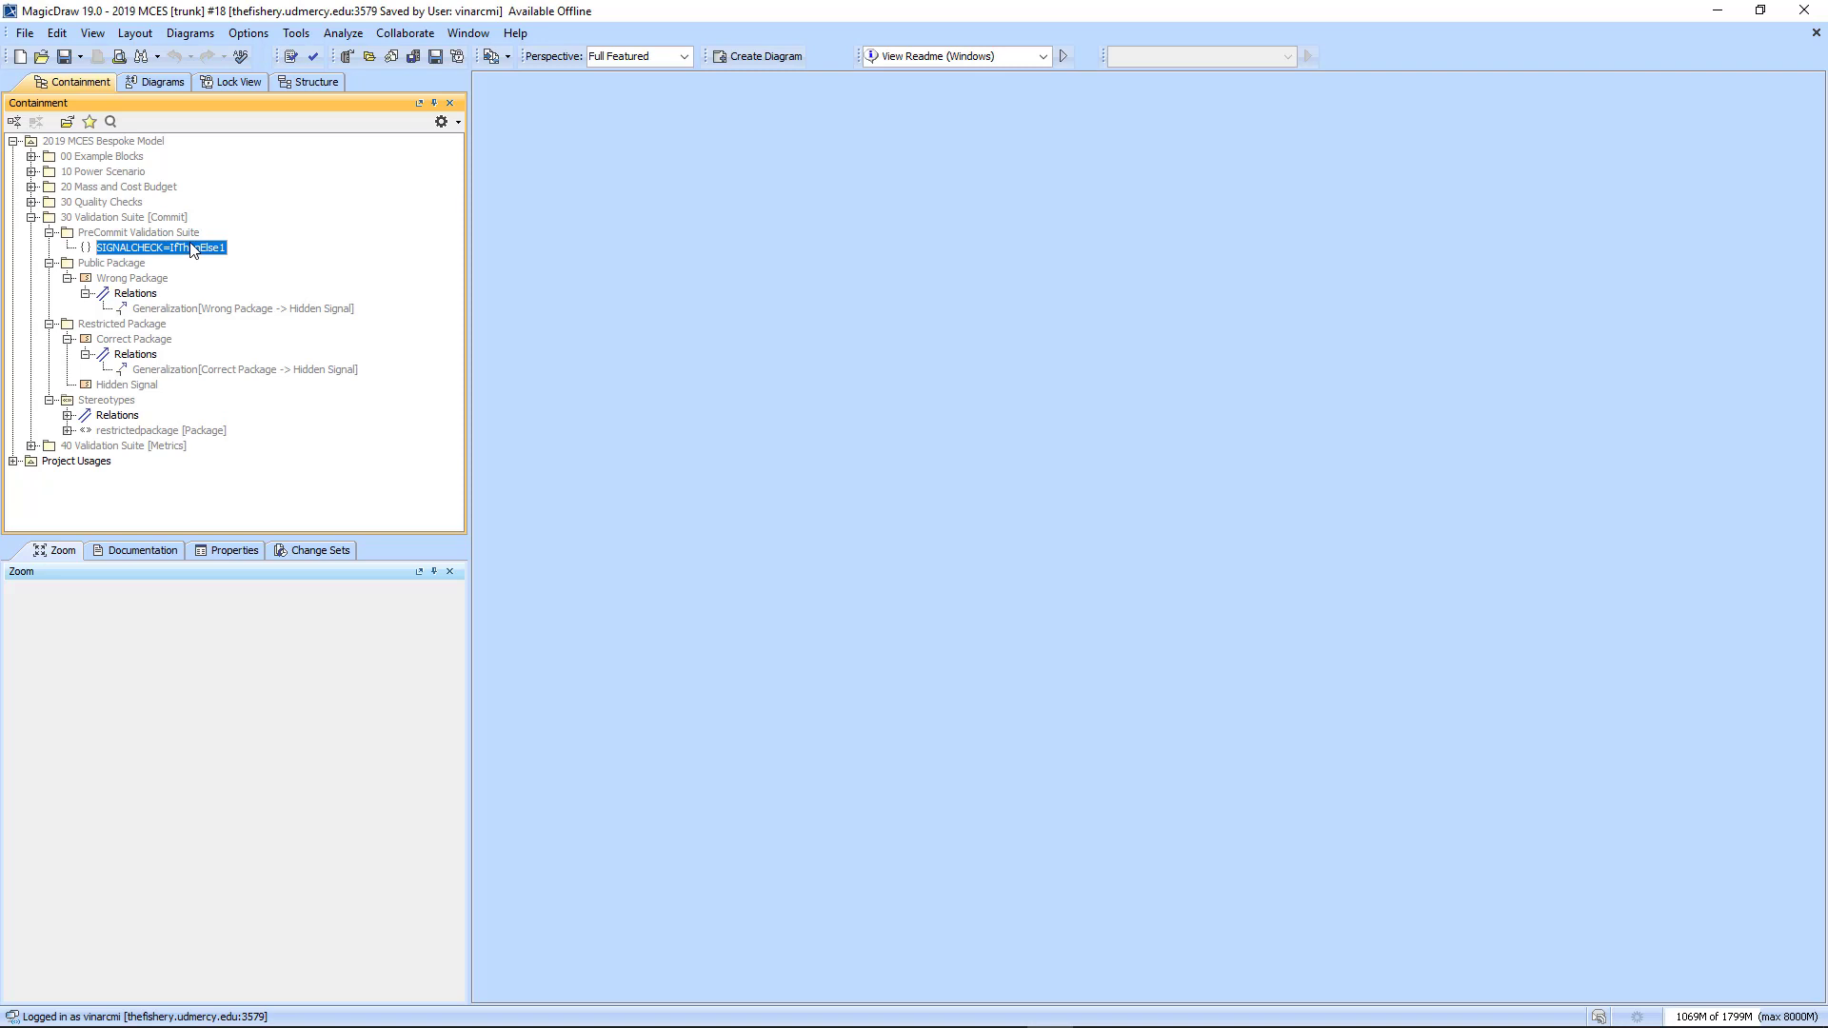
In the project's Validation options, set Validate Only Locally Changed Elements for Pre-Commit Validation to false and accept the options.
left_click(248, 34)
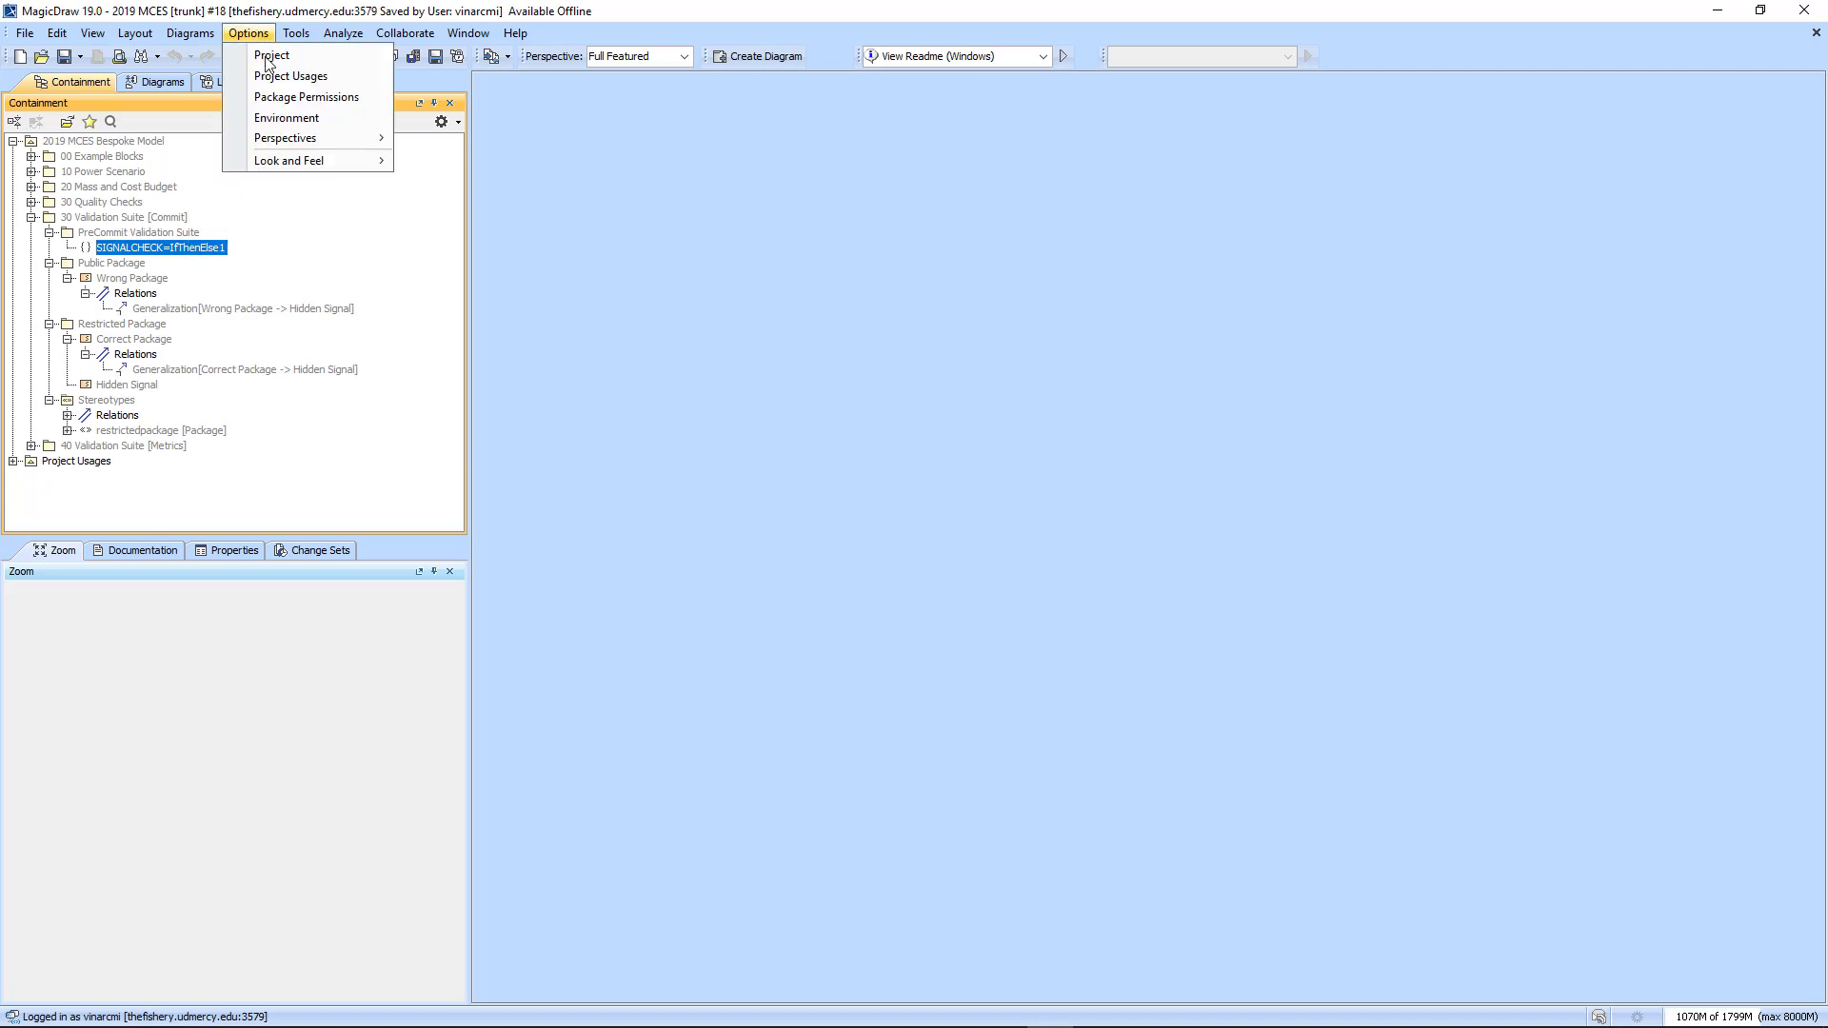
left_click(271, 55)
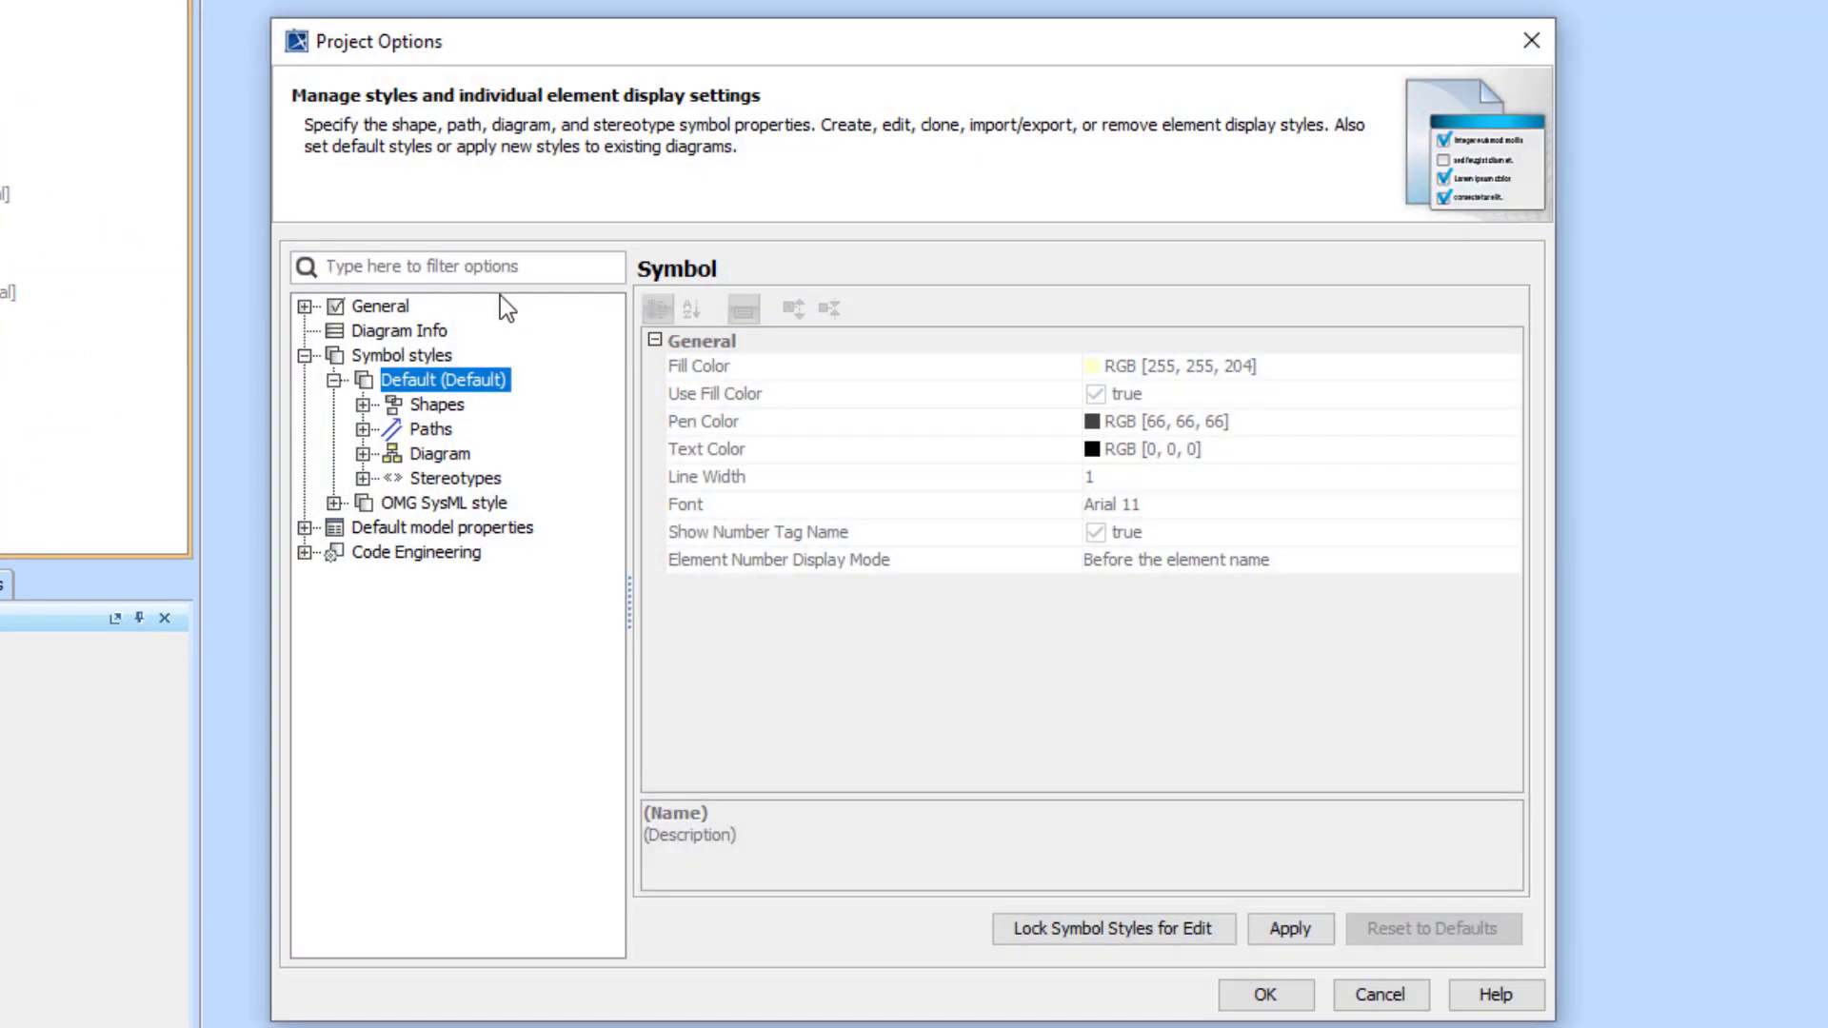
left_click(476, 268)
type("val")
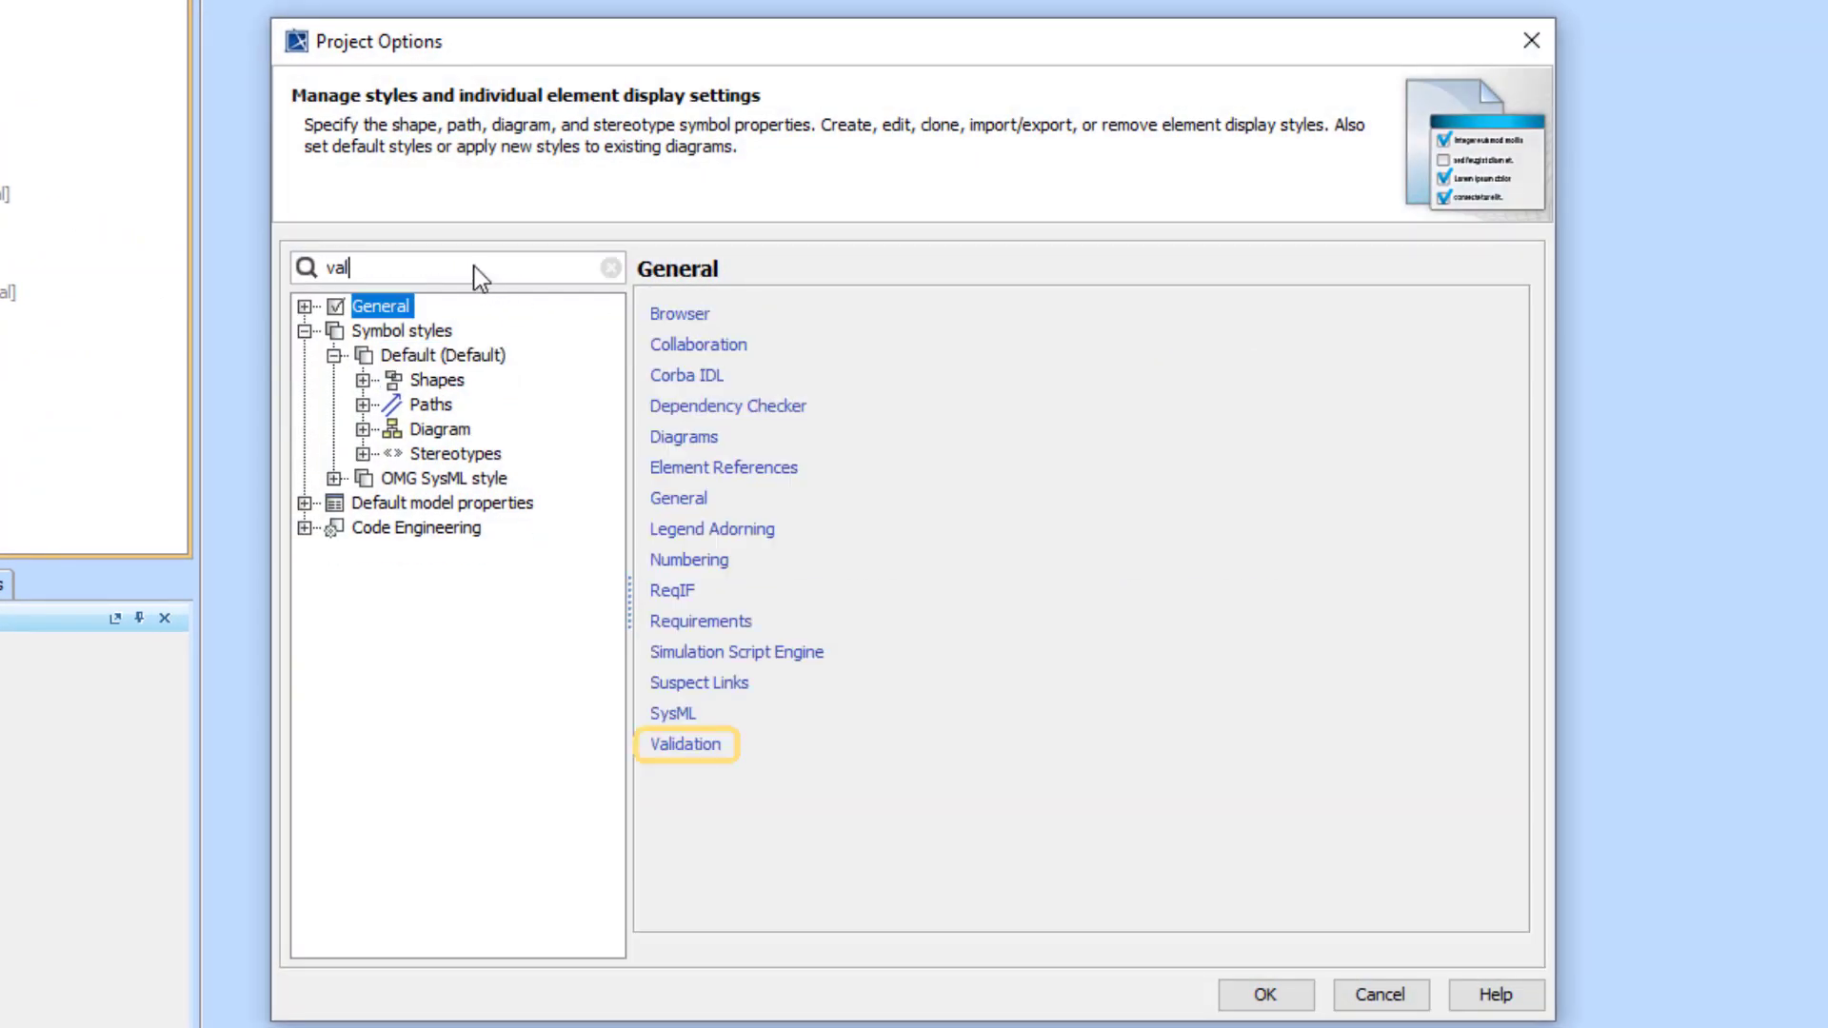
type("i")
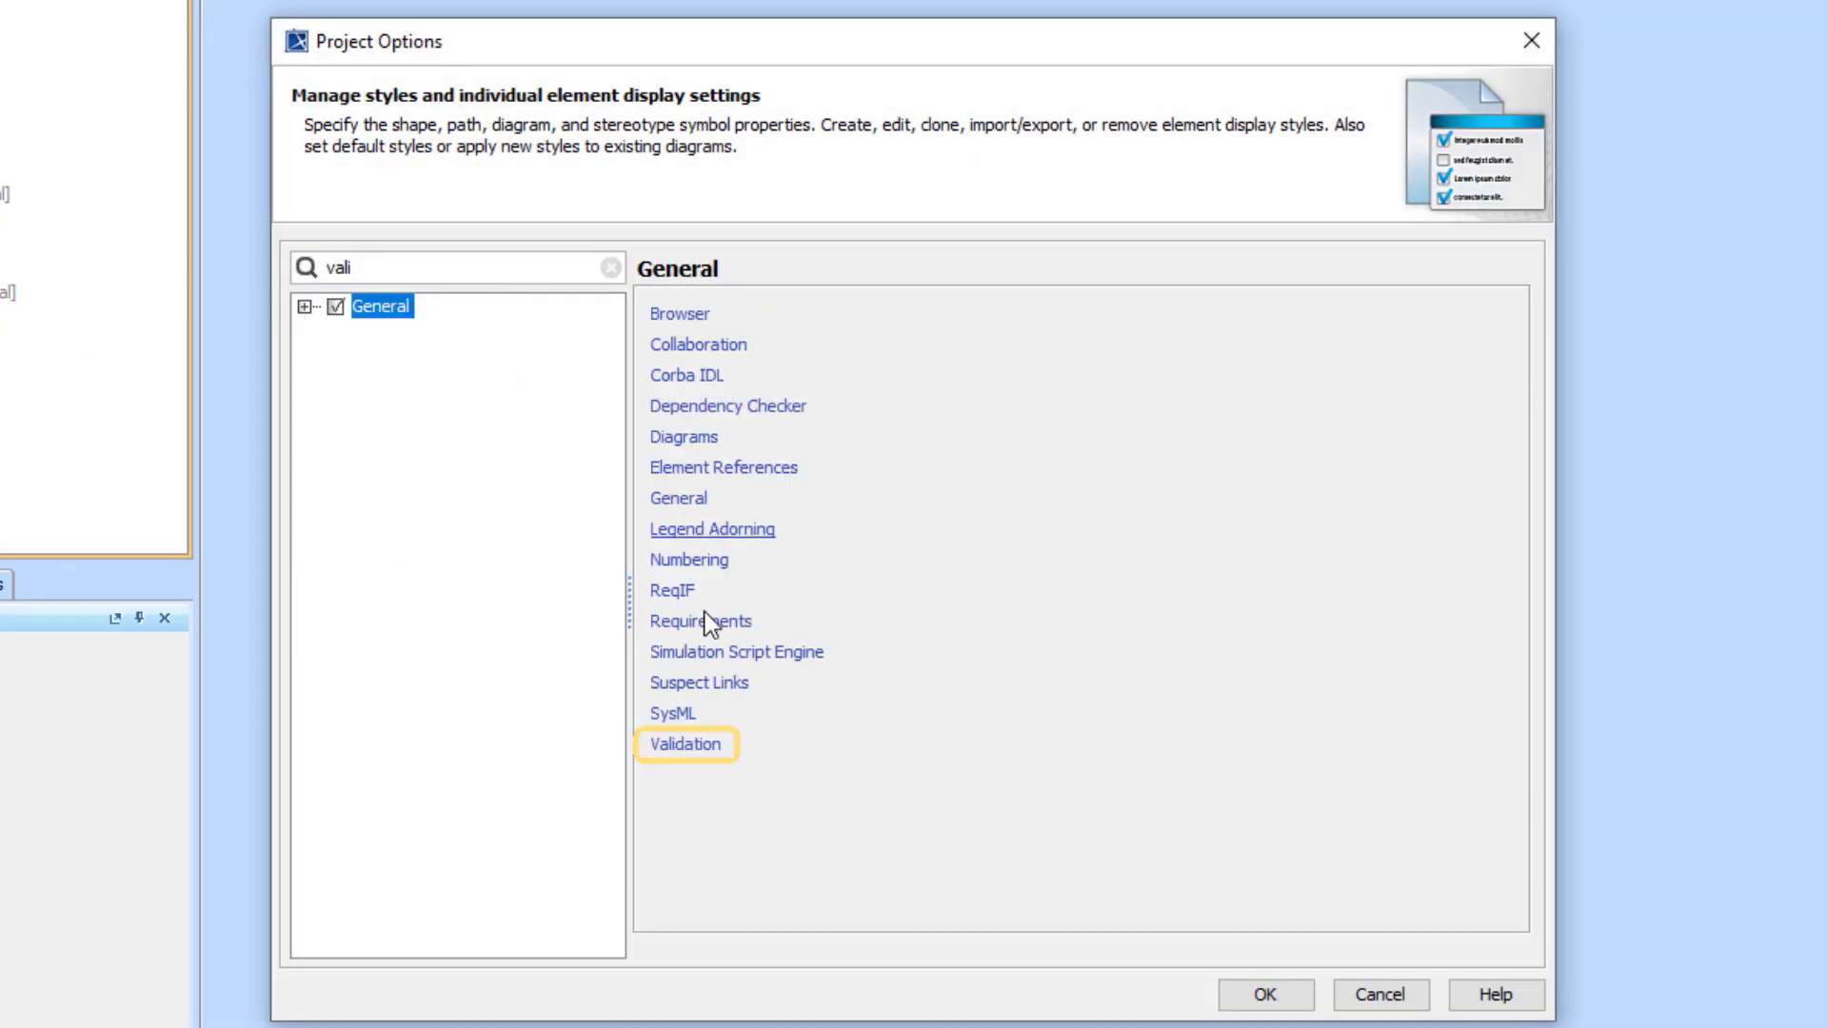
left_click(689, 744)
scroll(861, 606, "down", 3)
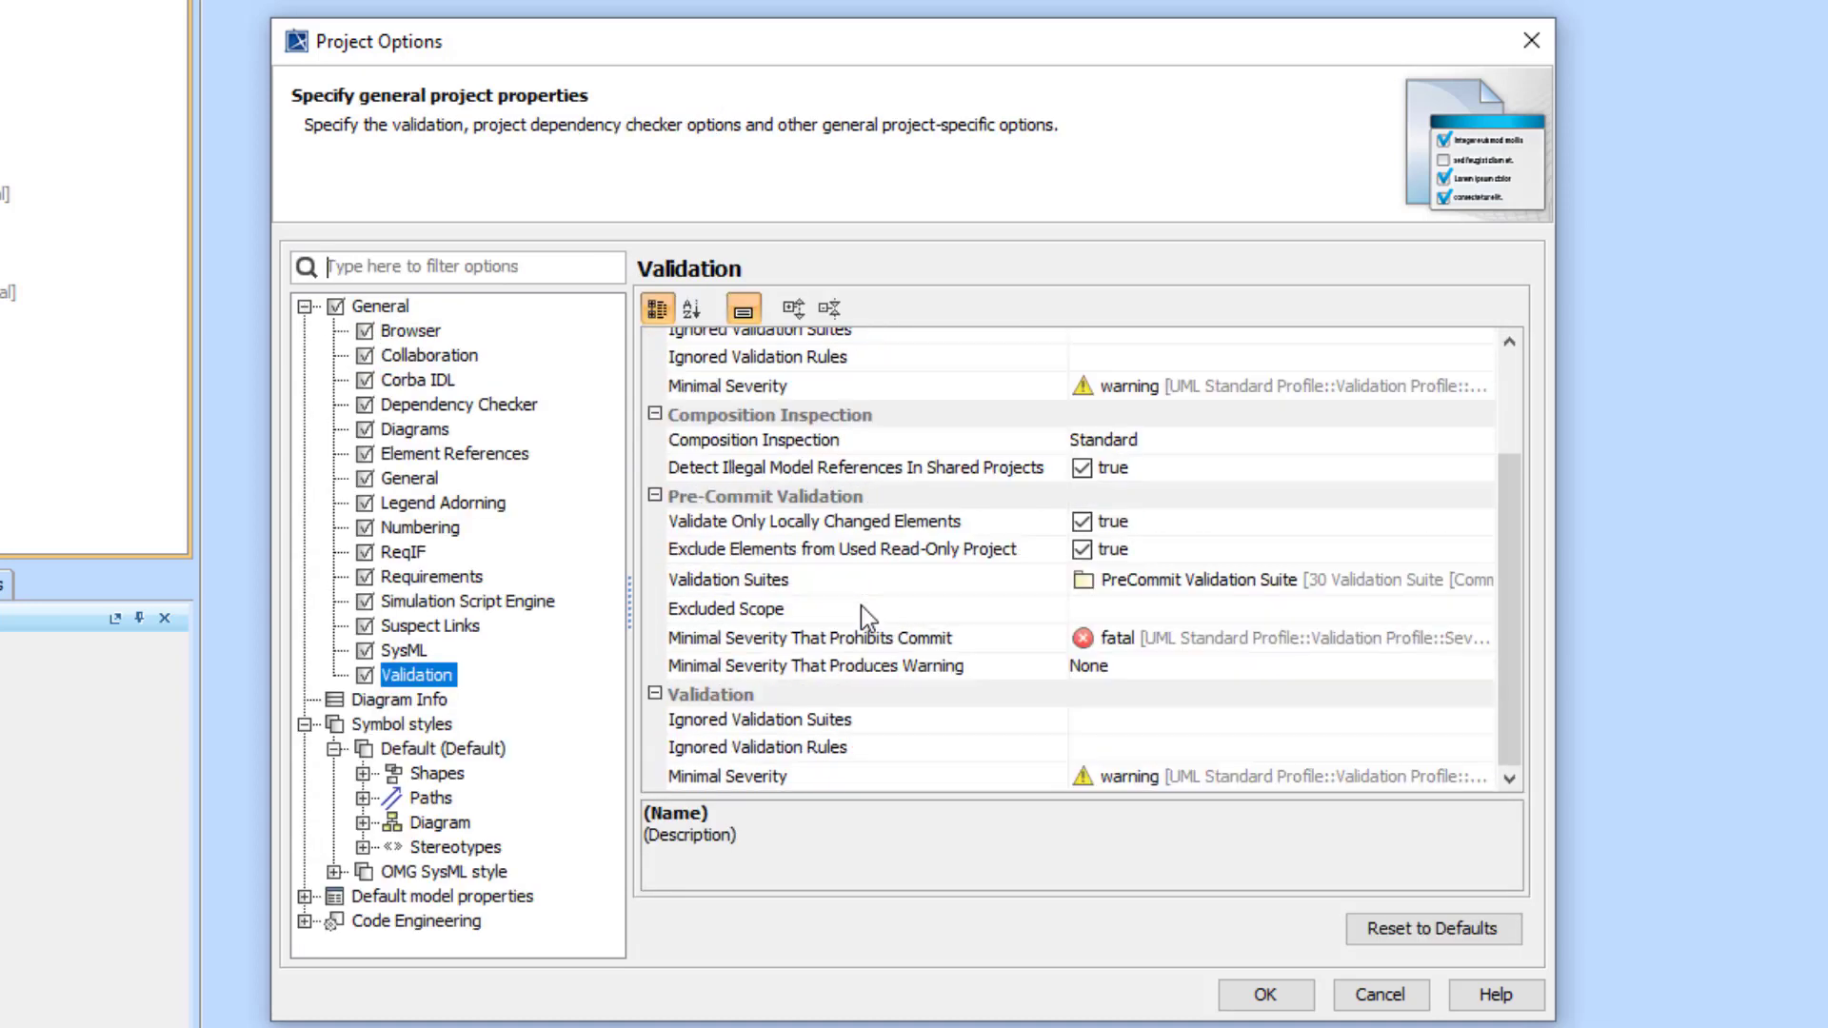
left_click(1083, 524)
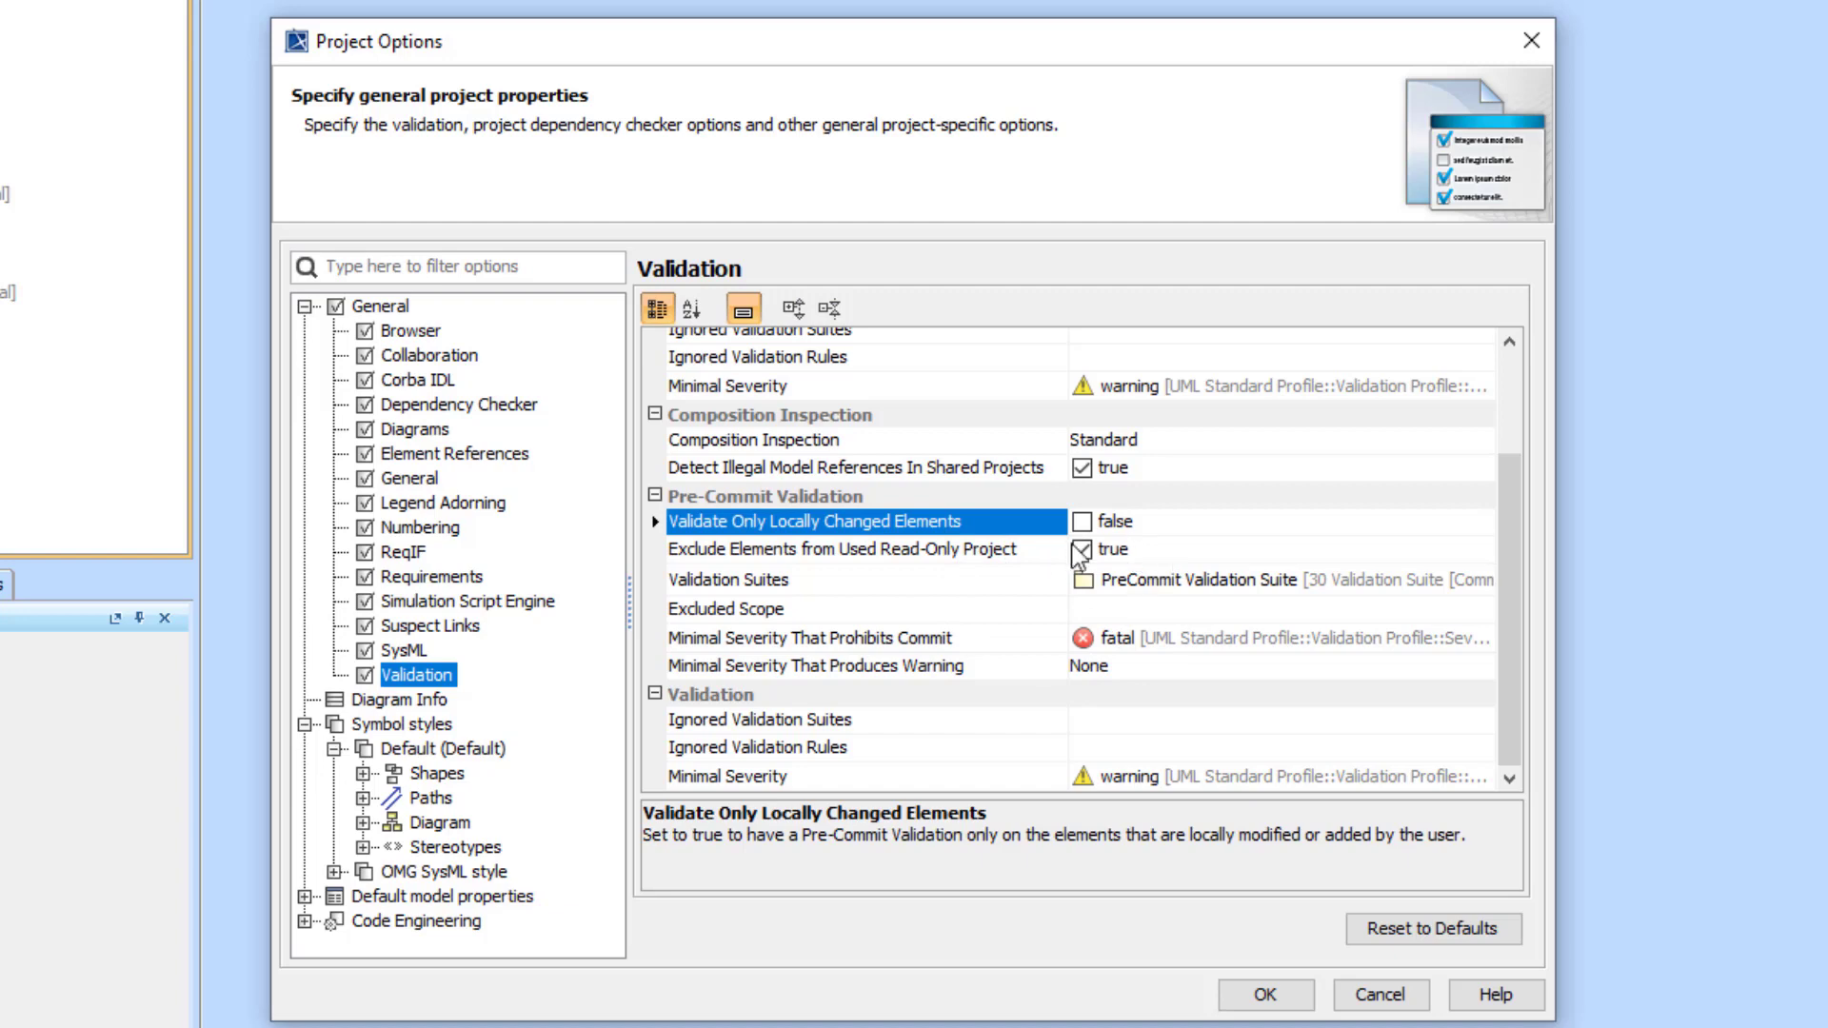
left_click(1238, 990)
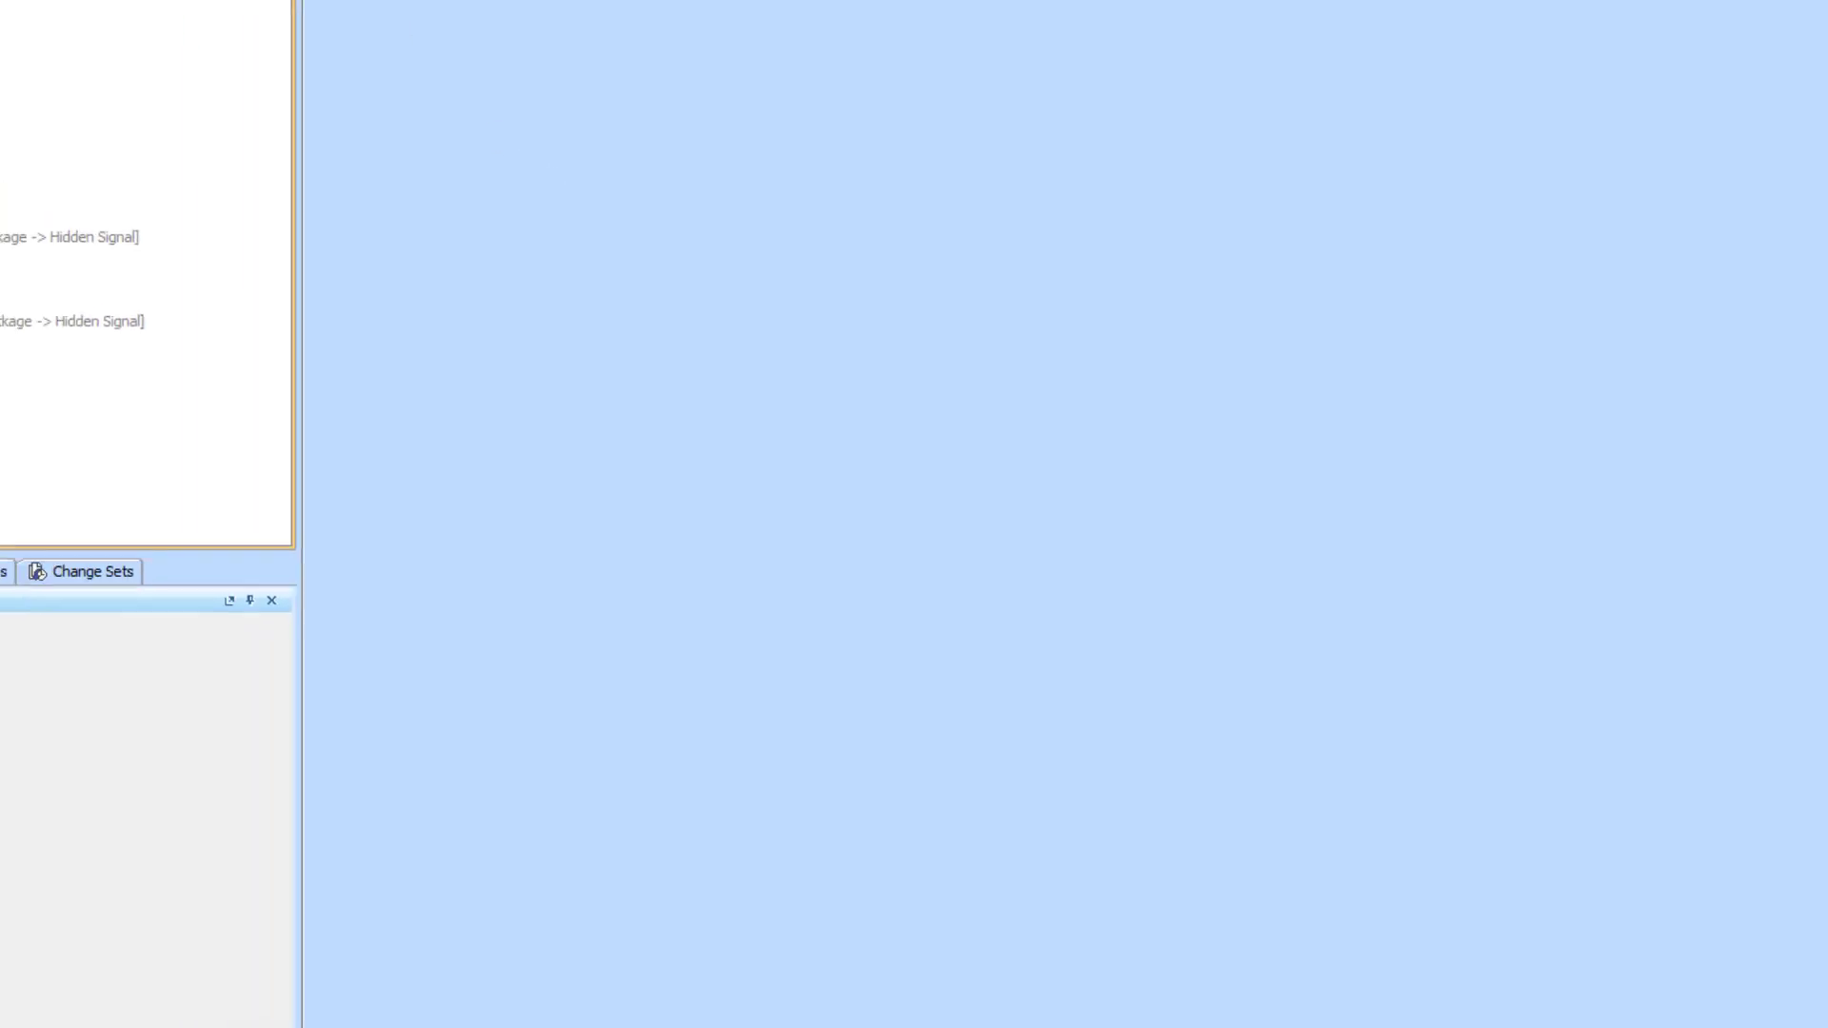
Try to commit the project to the server with the comment "Fatal test".
left_click(405, 32)
left_click(639, 311)
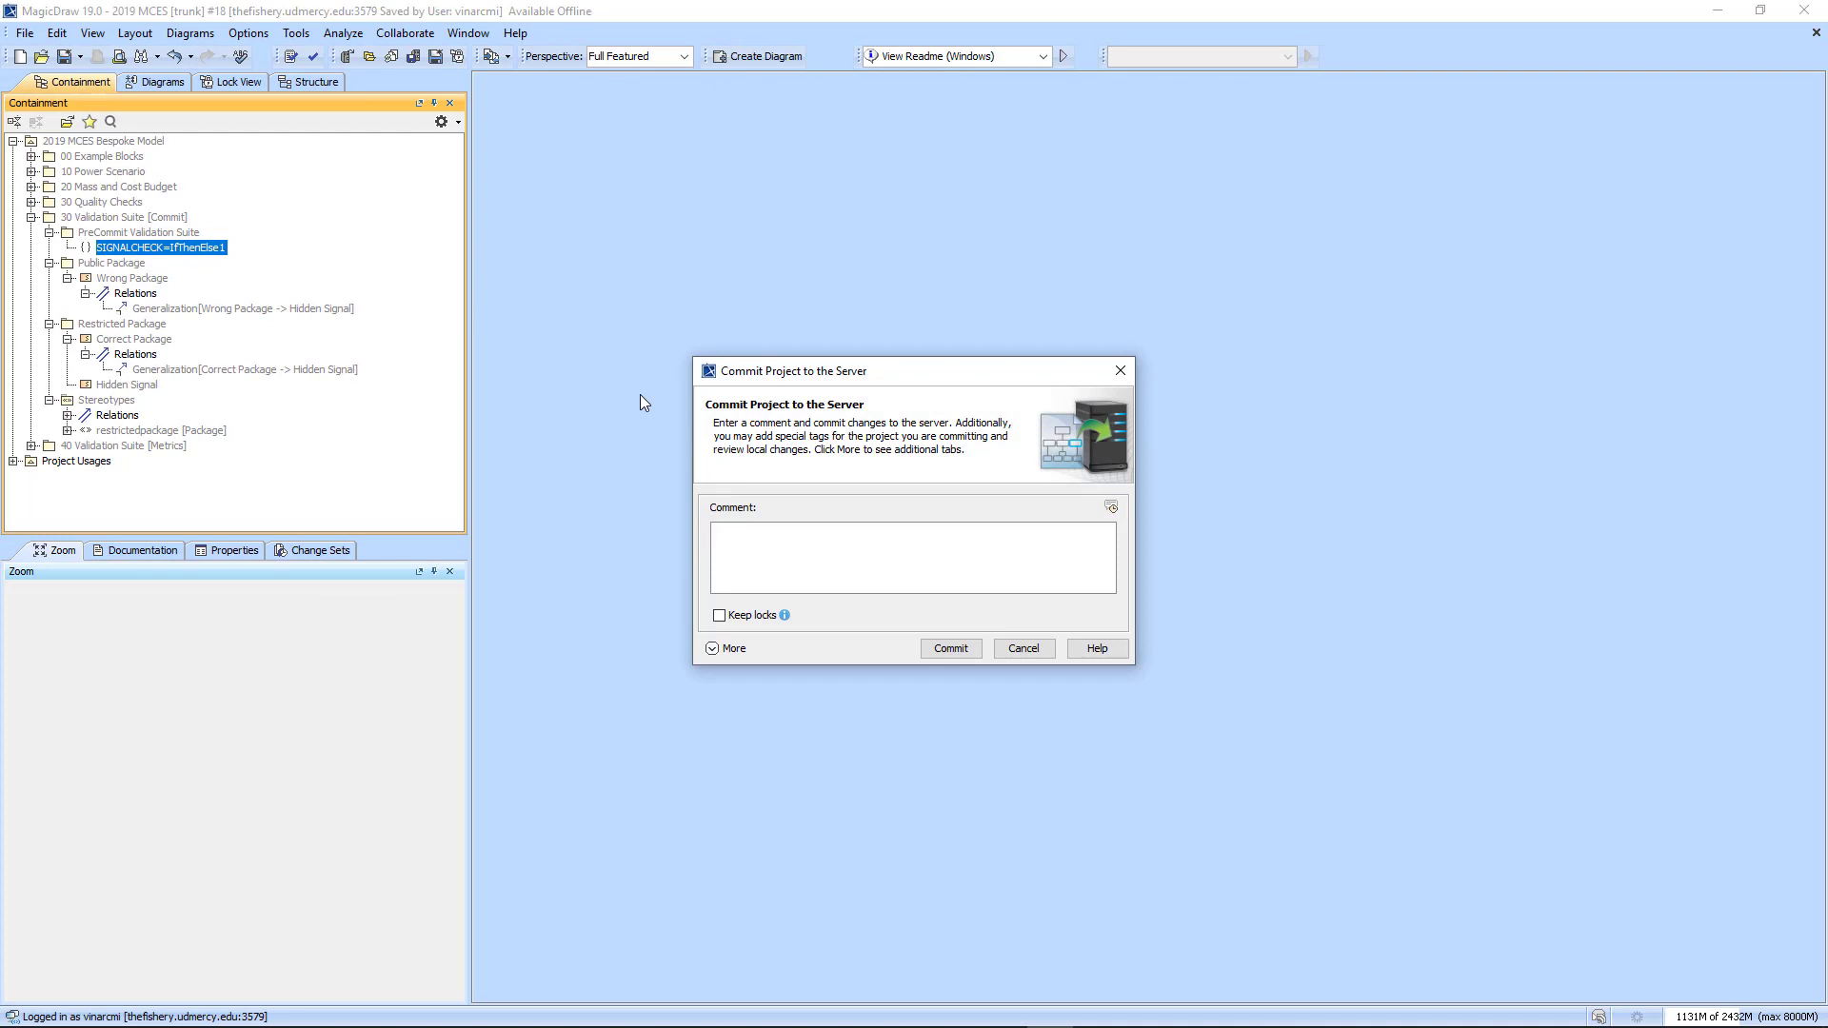
type("Fatal test")
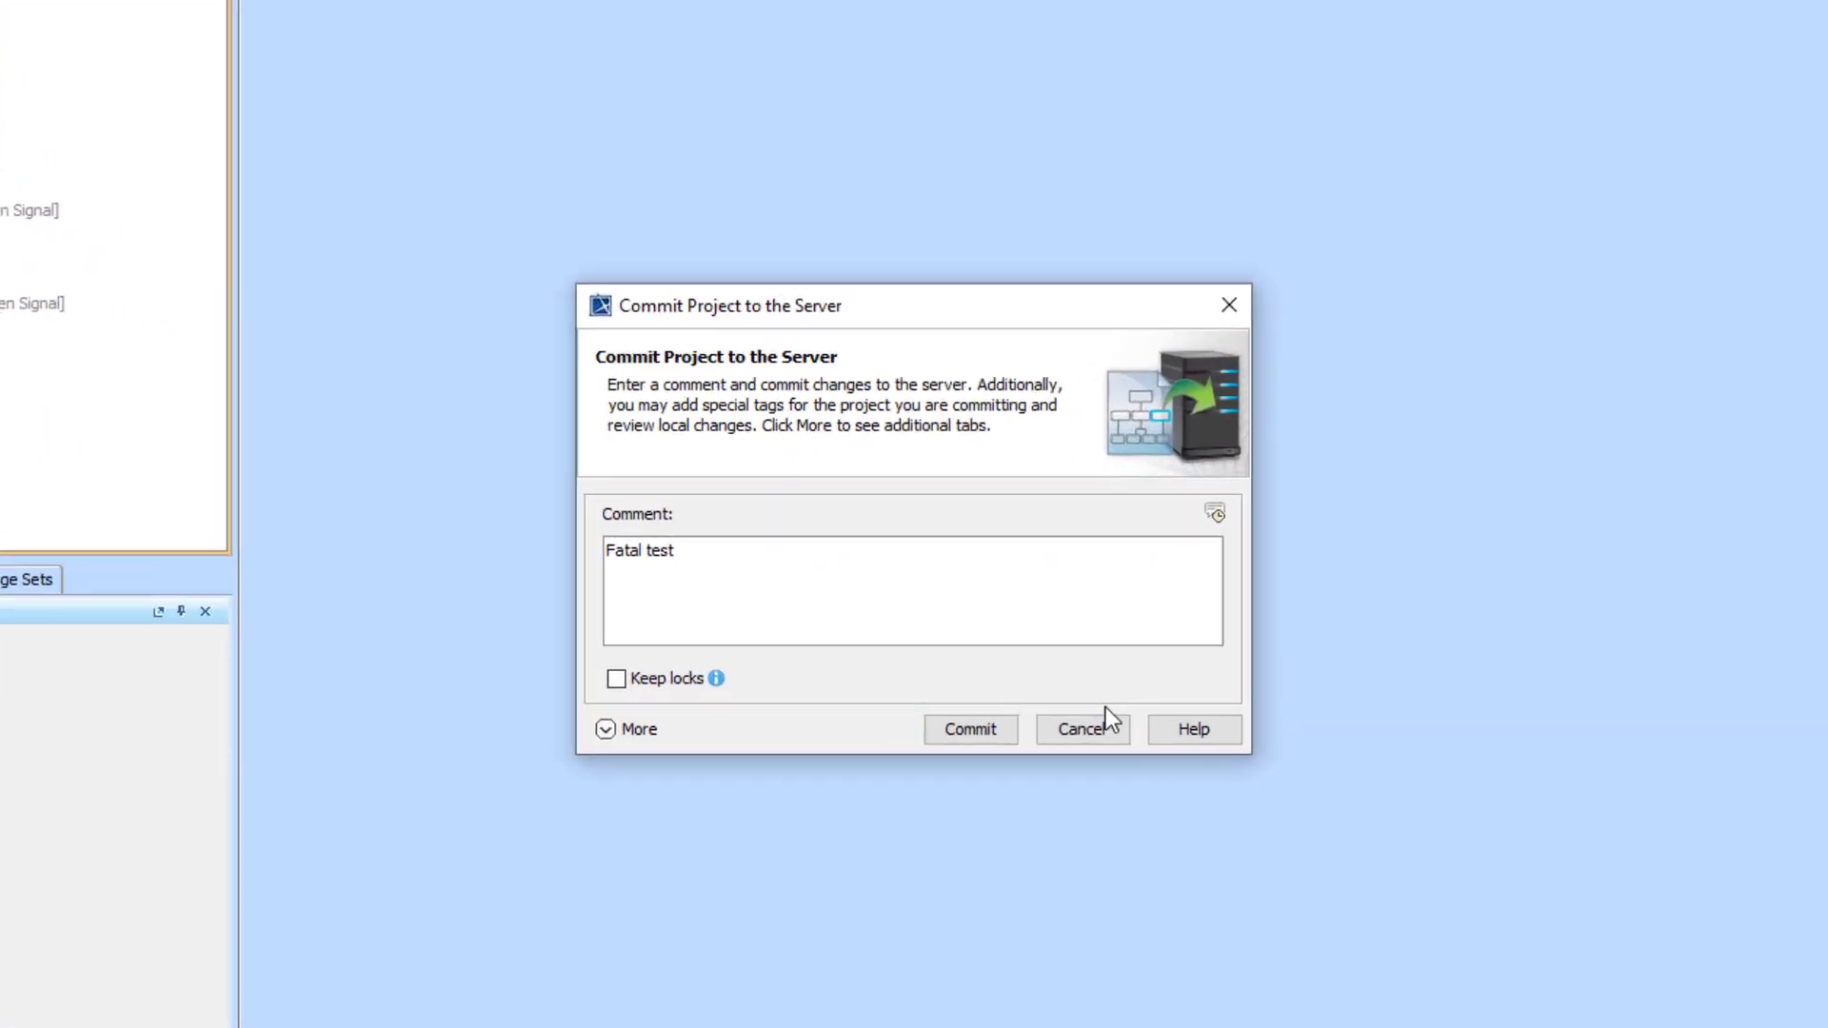
left_click(963, 659)
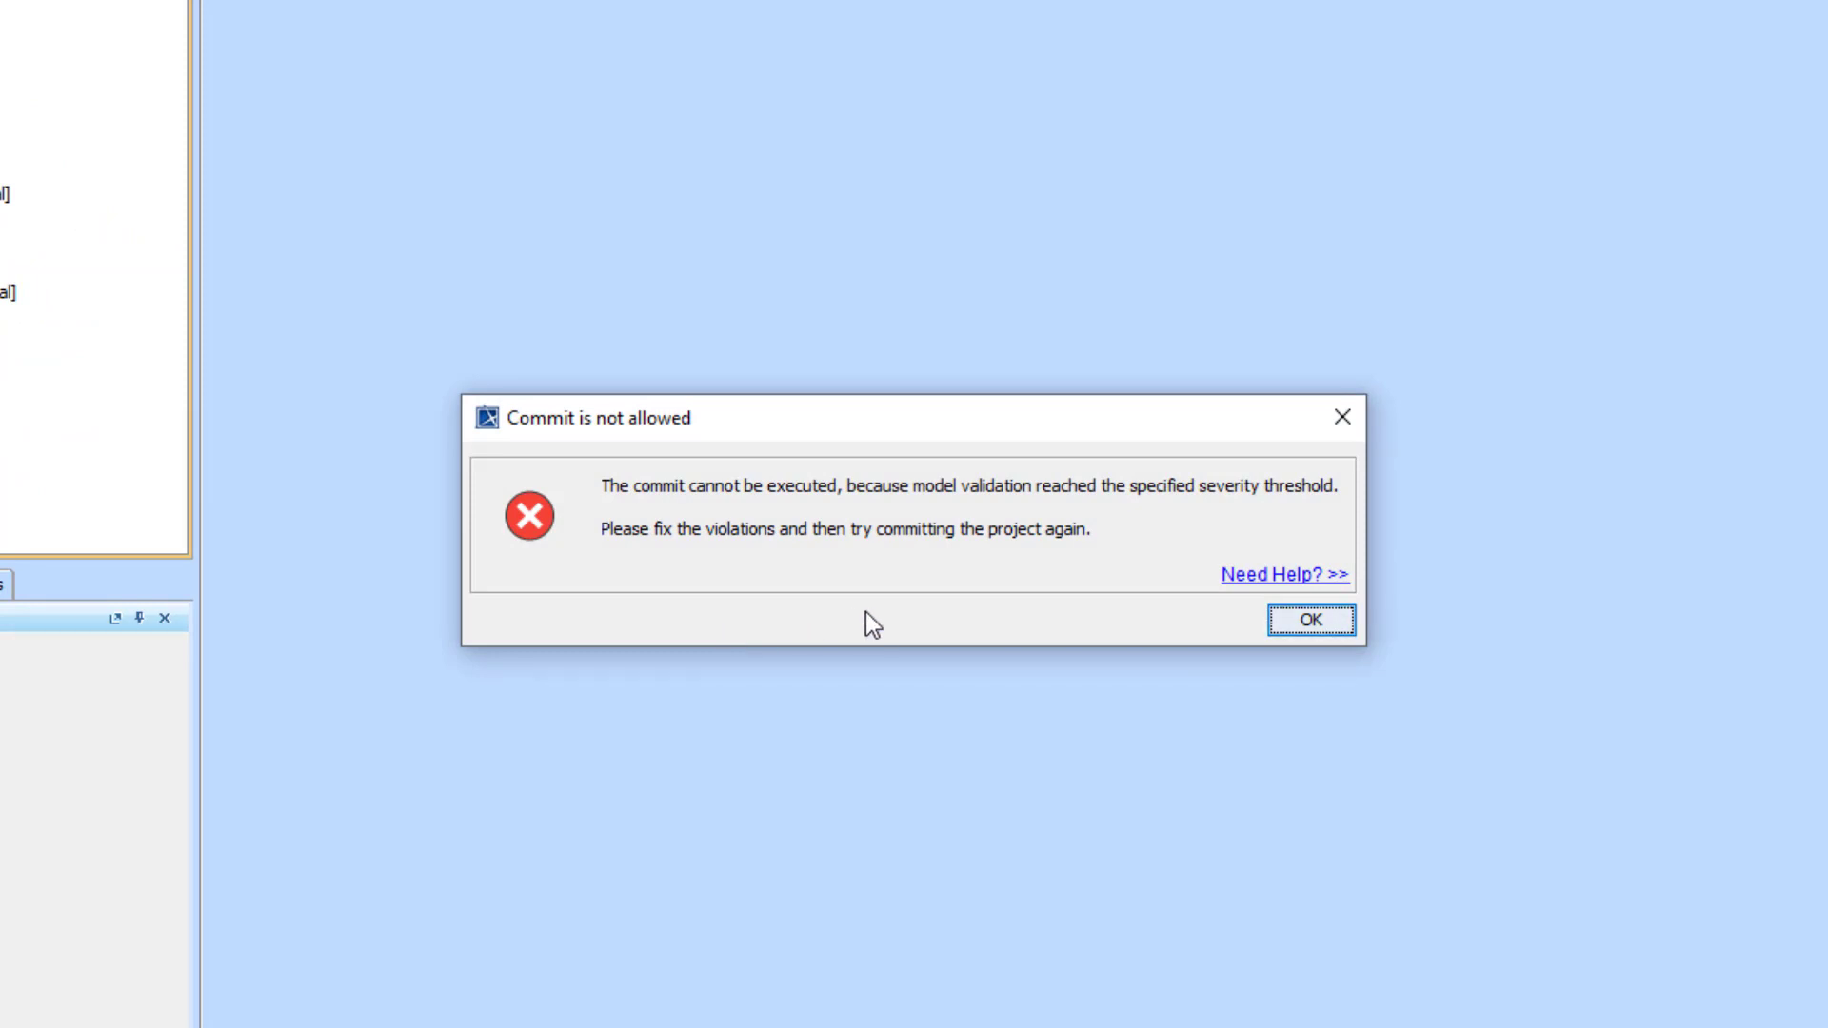
left_click(1323, 629)
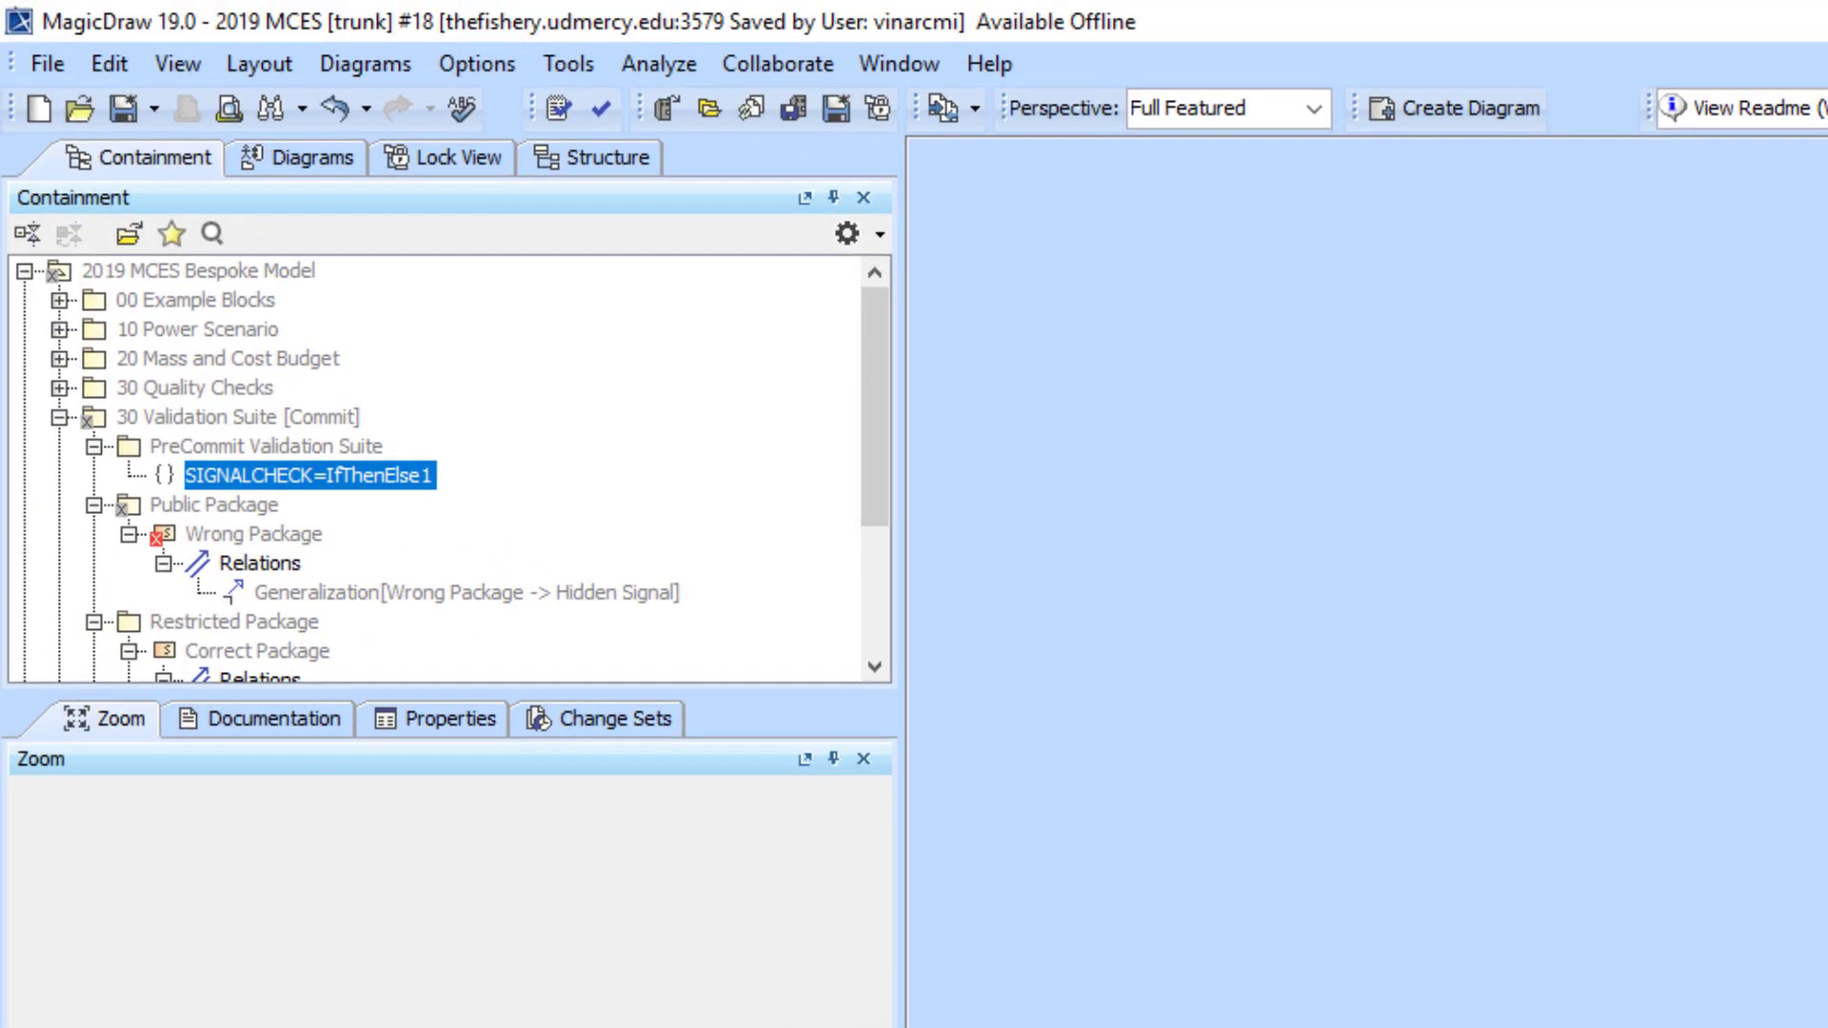
Lock the Wrong Package element in Public Package for edit and move it into Restricted Package.
left_click(244, 540)
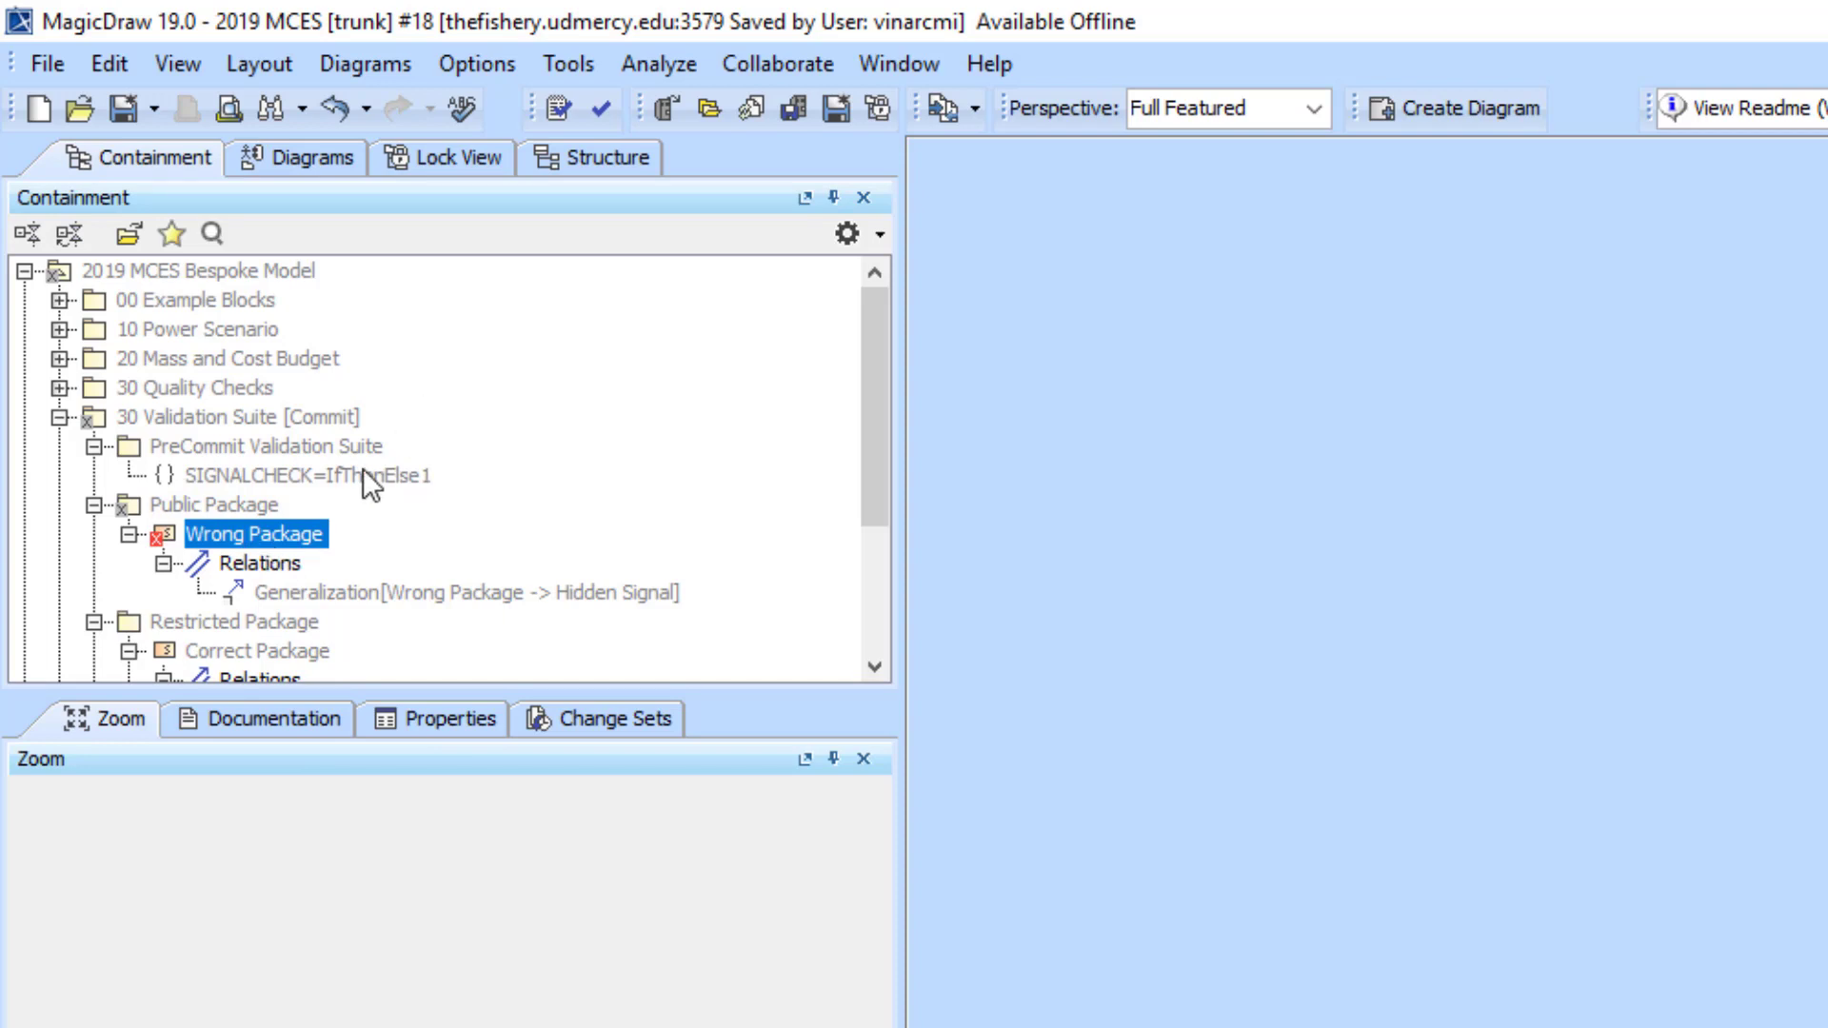
mouse_move(282, 533)
left_mouse_down()
mouse_move(255, 635)
mouse_move(276, 540)
left_mouse_up()
right_click(280, 530)
mouse_move(810, 539)
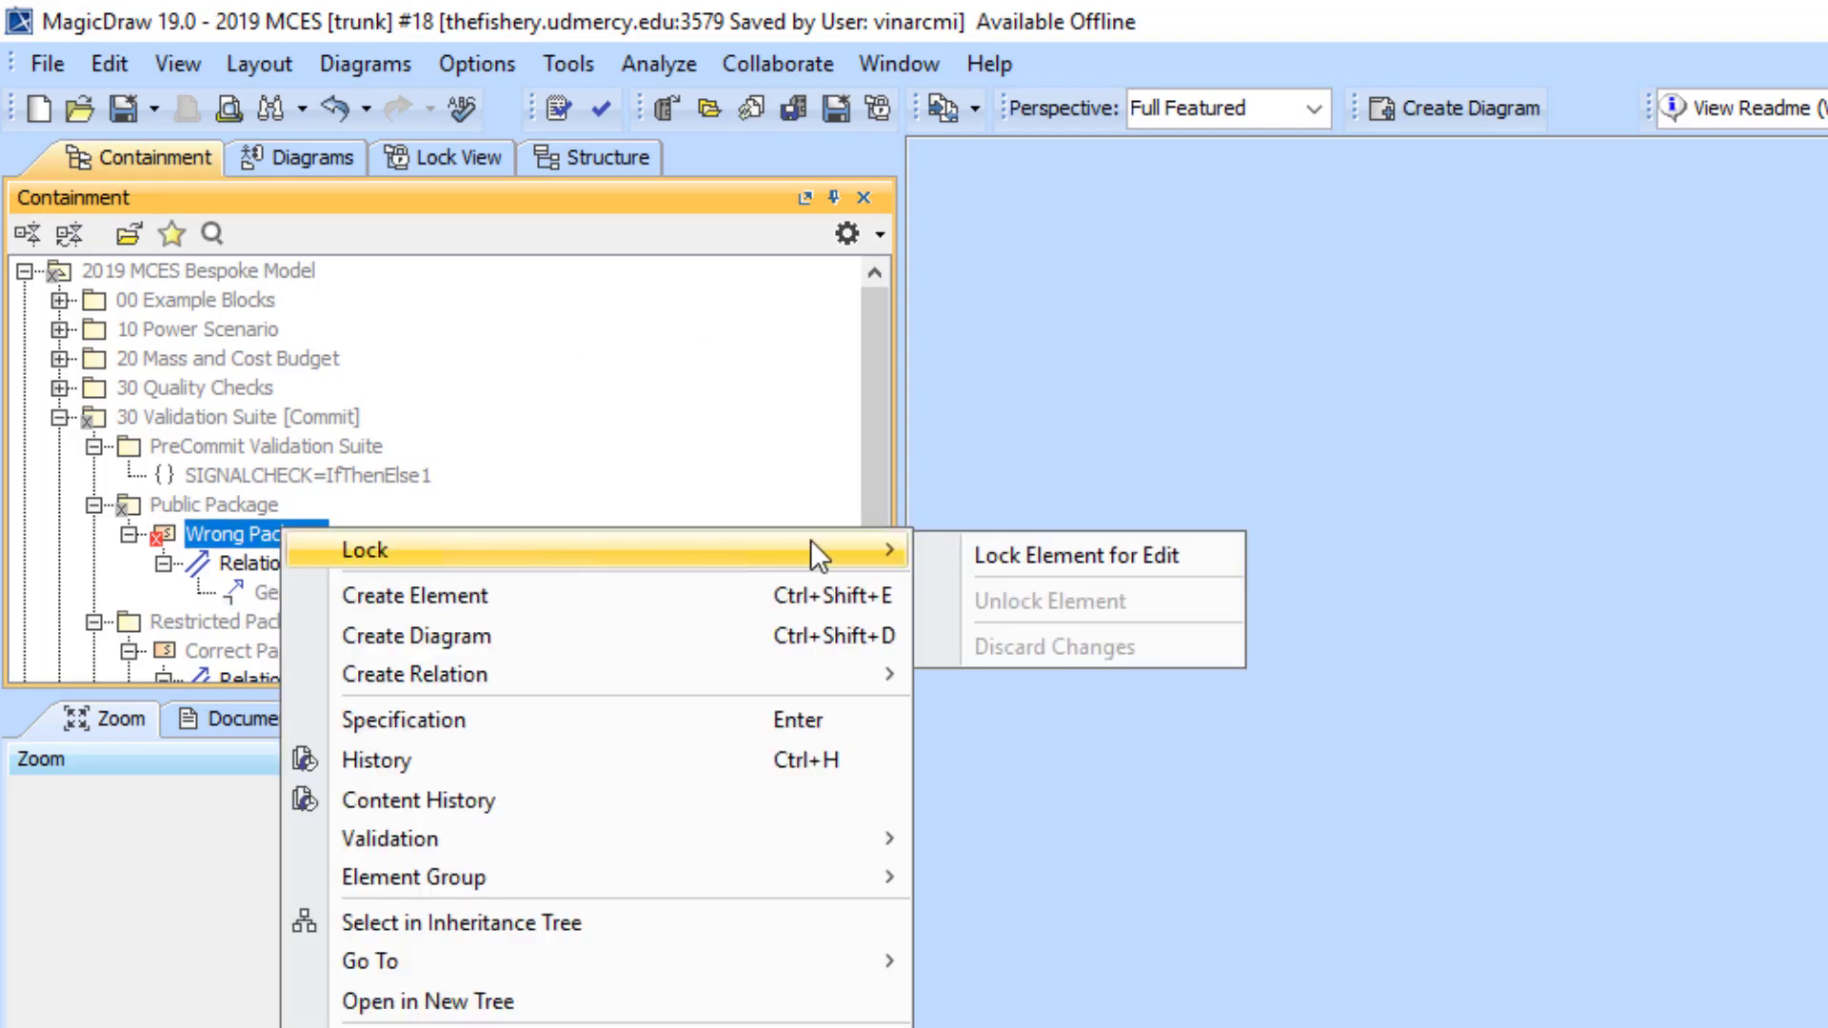
left_click(1066, 555)
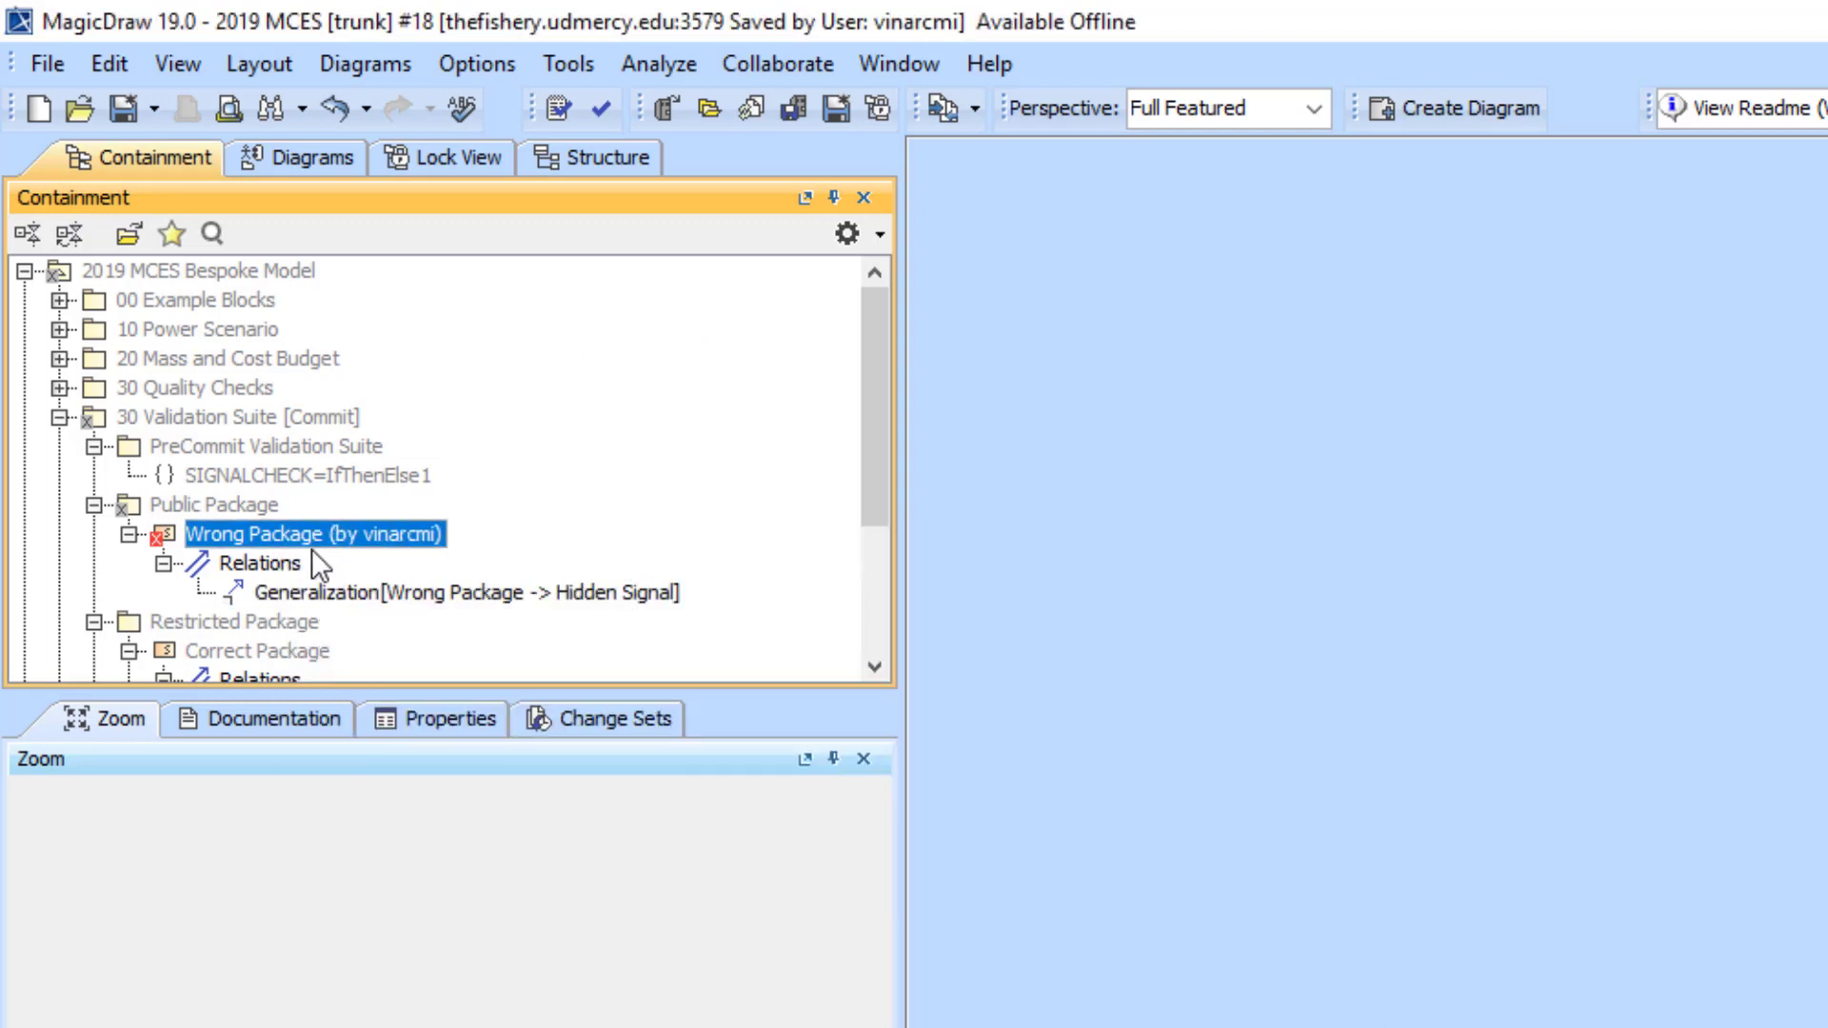
left_click_drag(311, 533, 284, 617)
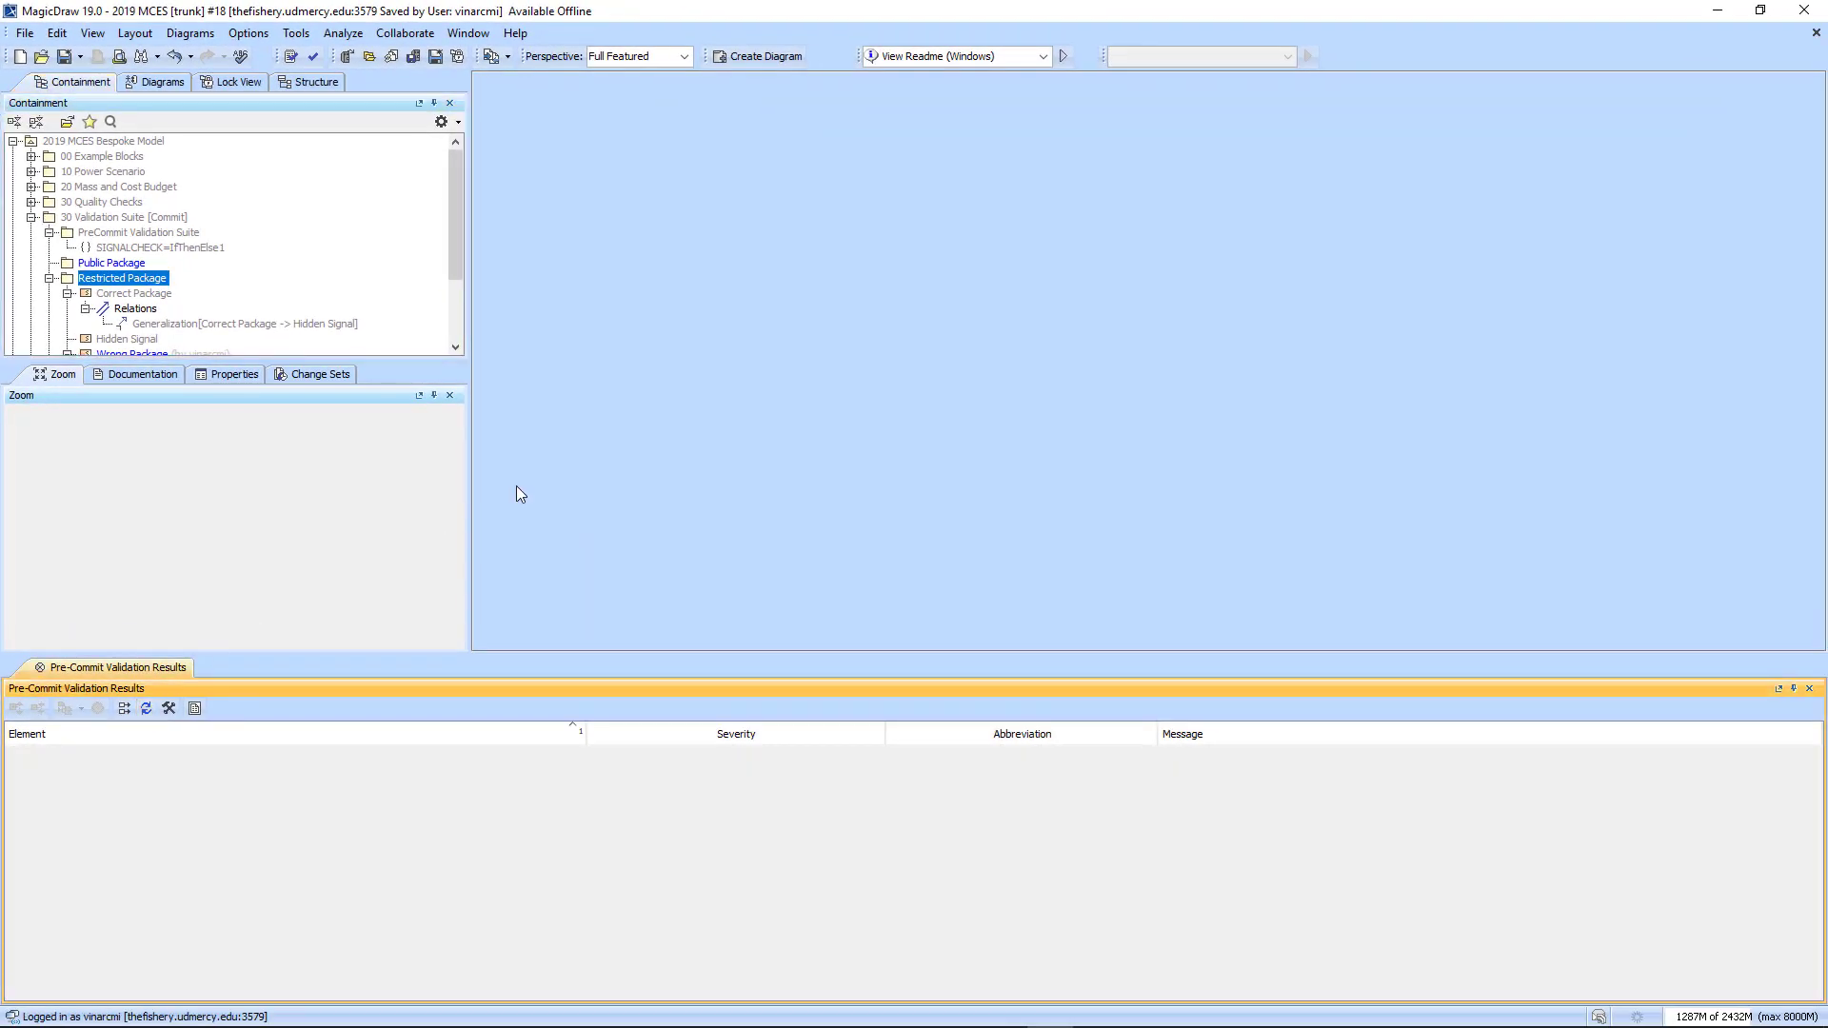
Commit the changes to the server with the comment "Fatal test passed" and close the Pre-Commit Validation Results.
left_click(418, 36)
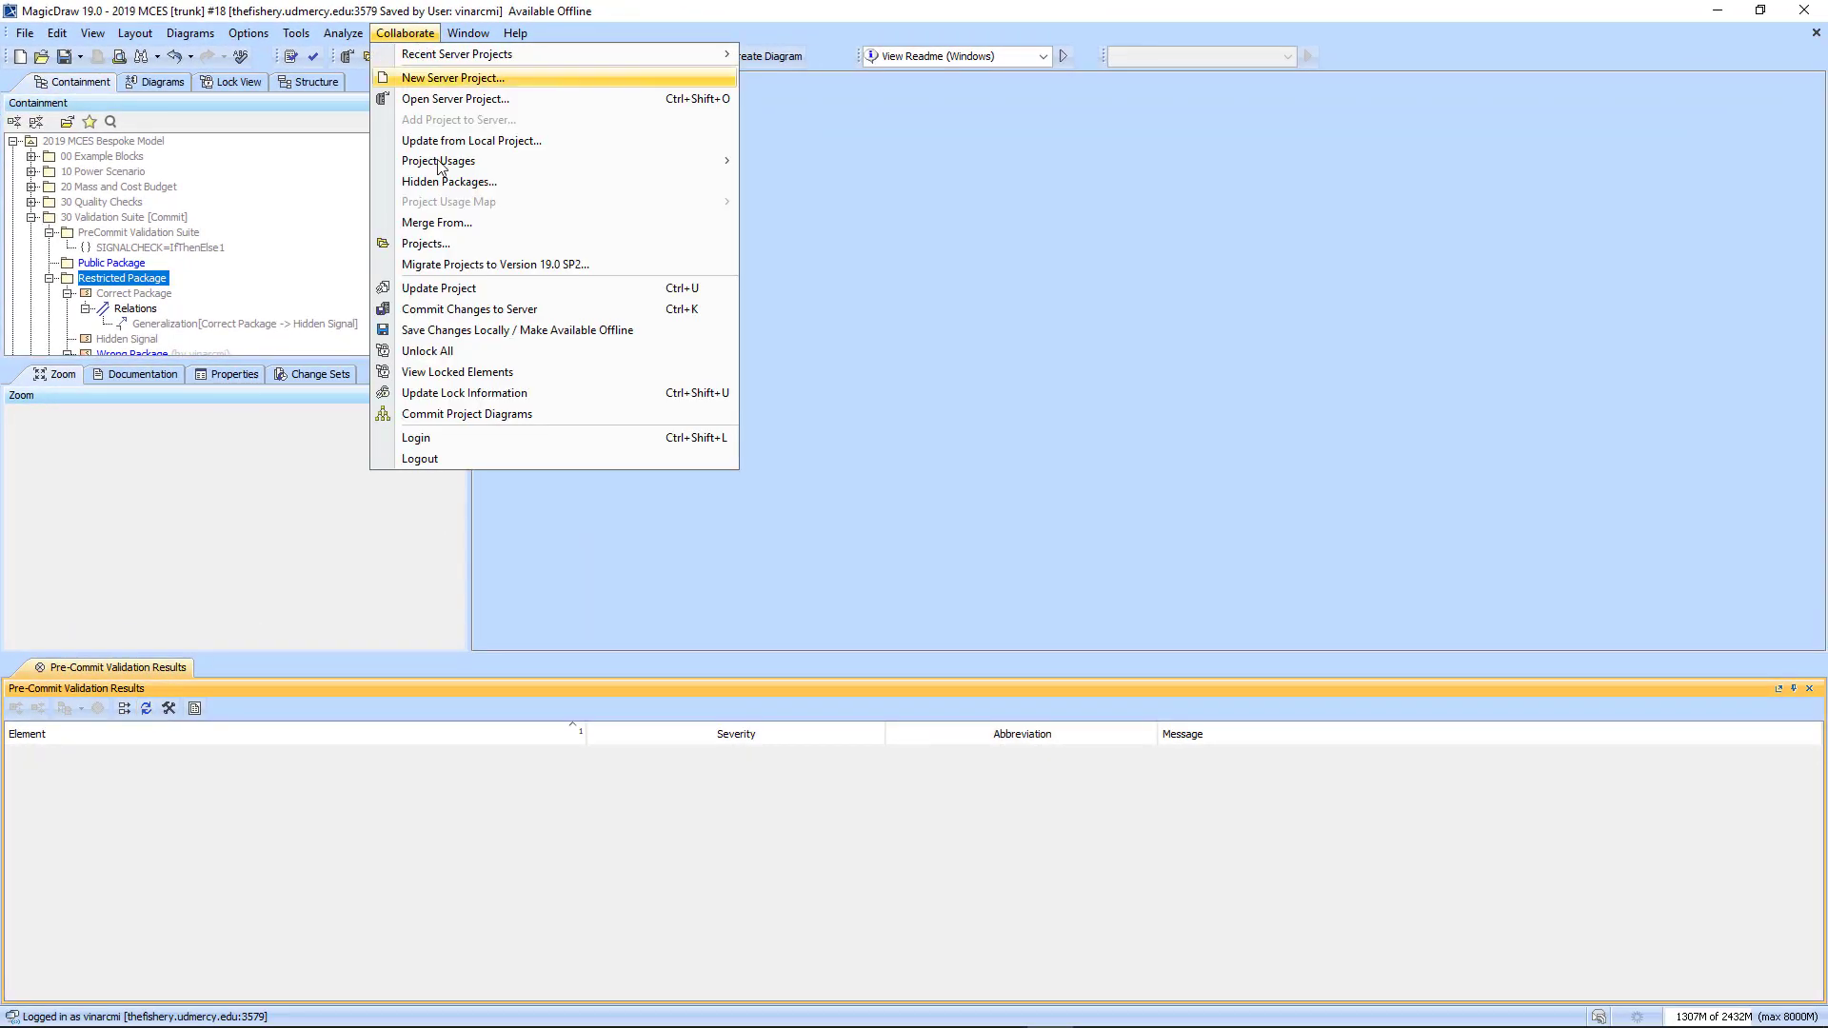
left_click(462, 306)
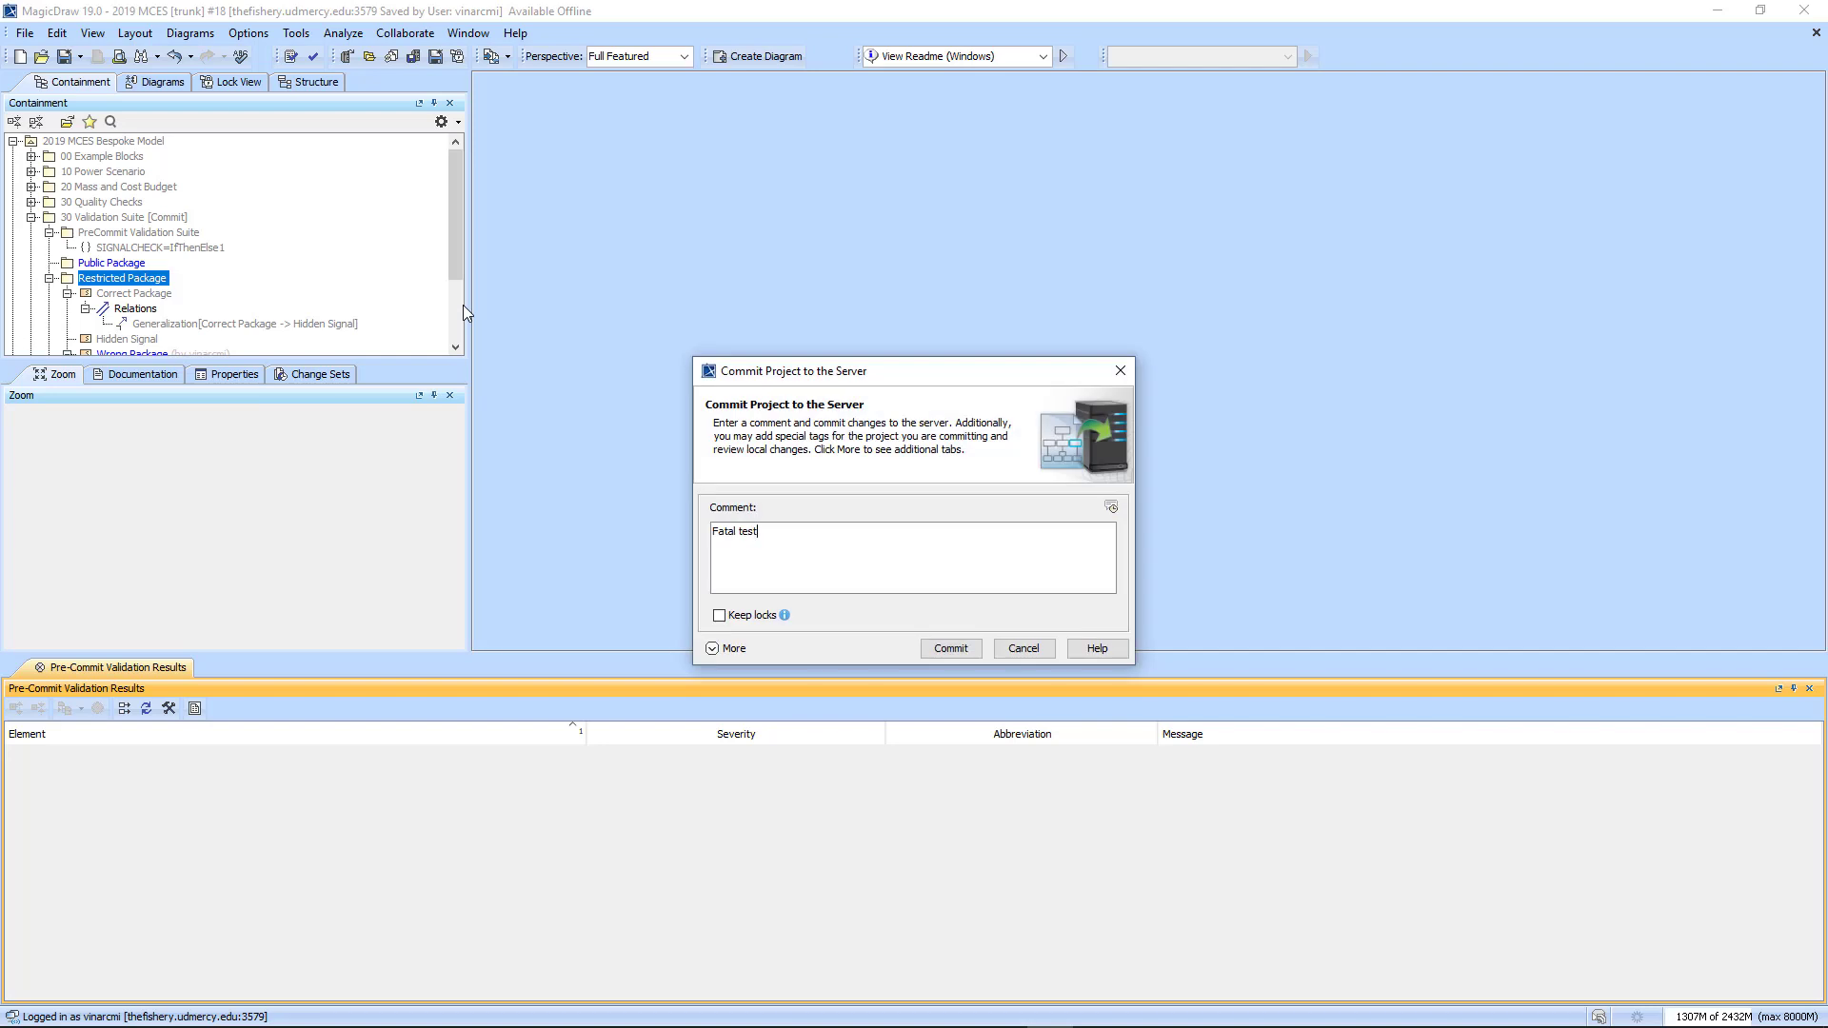
type("Fatal test passed")
left_click(950, 649)
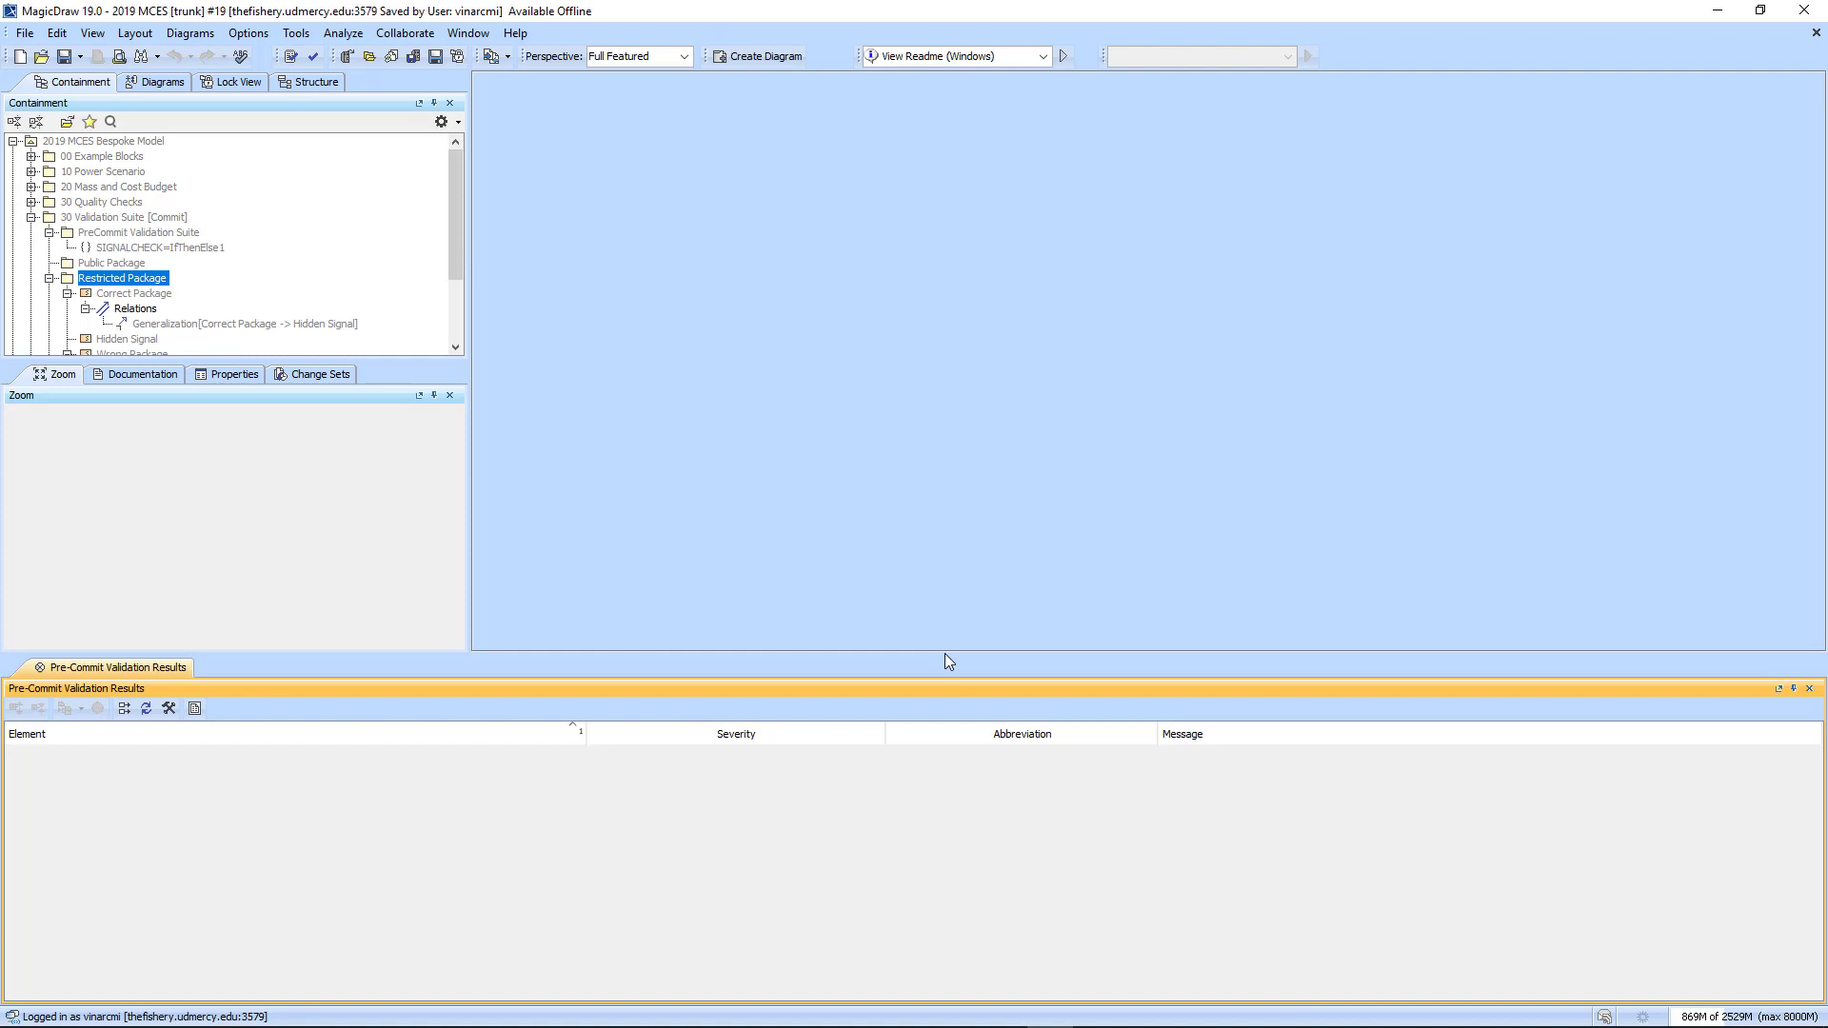
left_click(1809, 688)
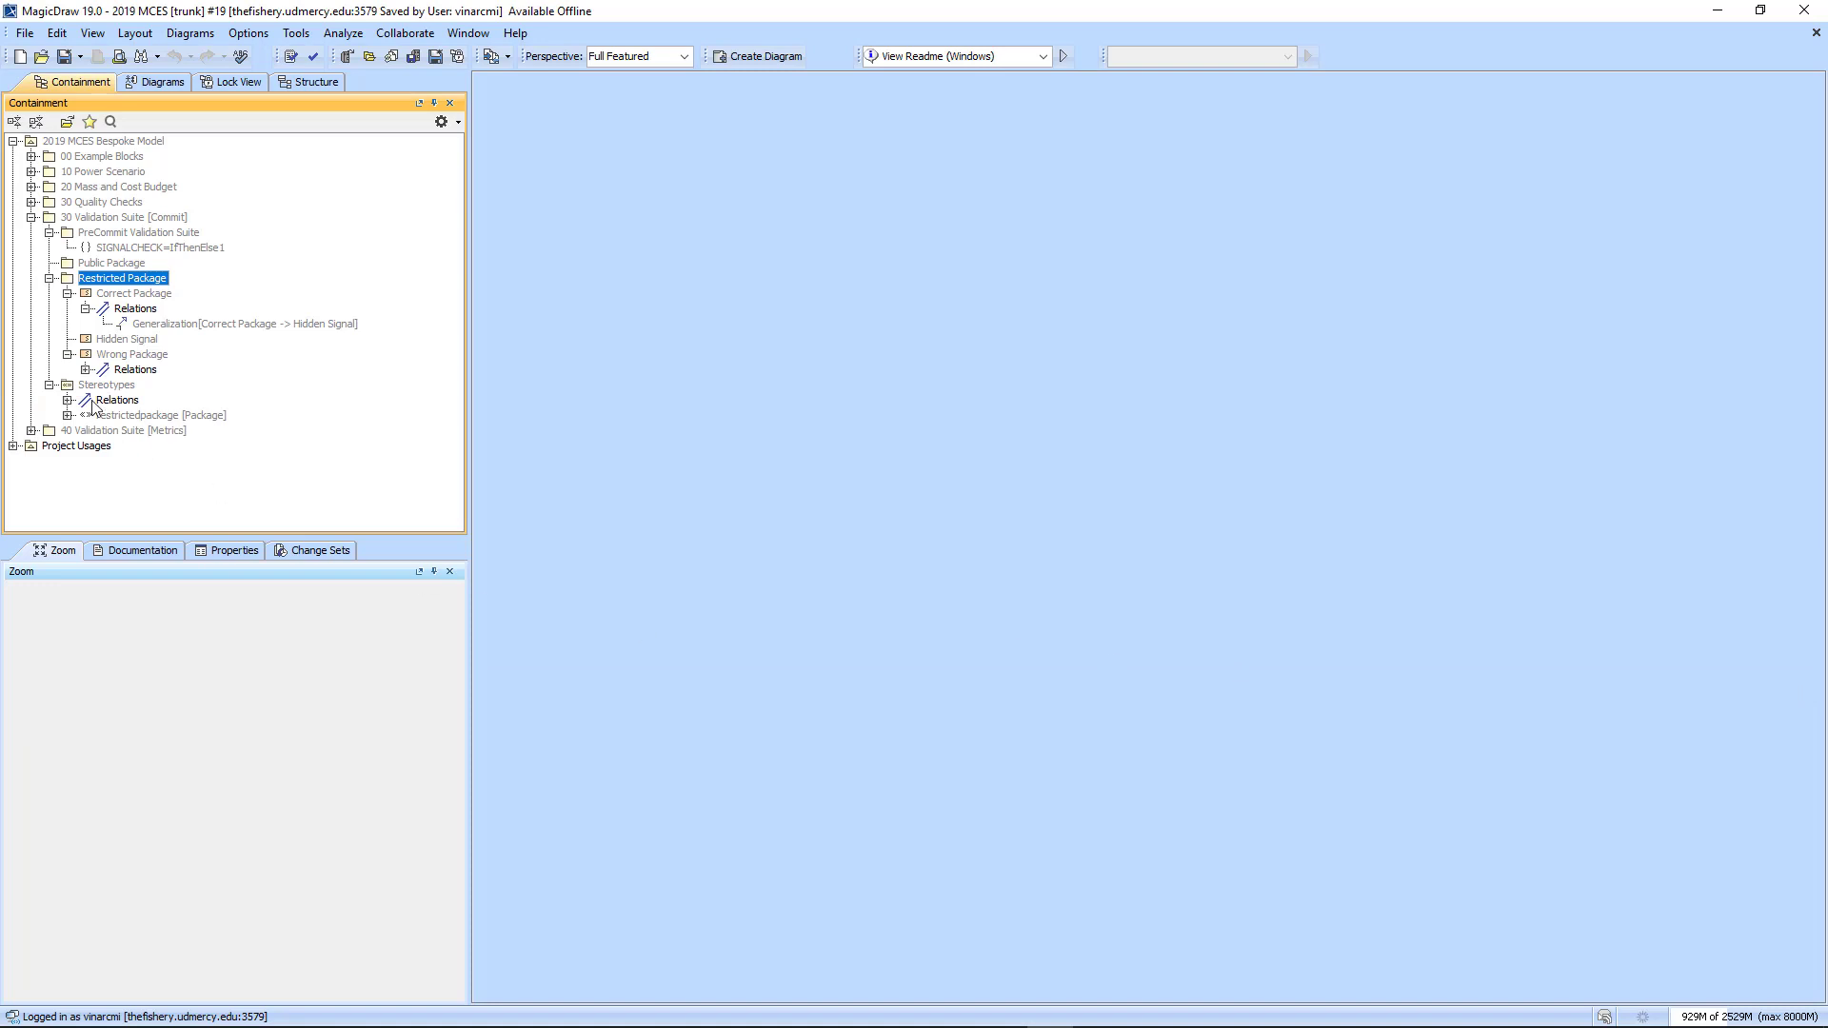